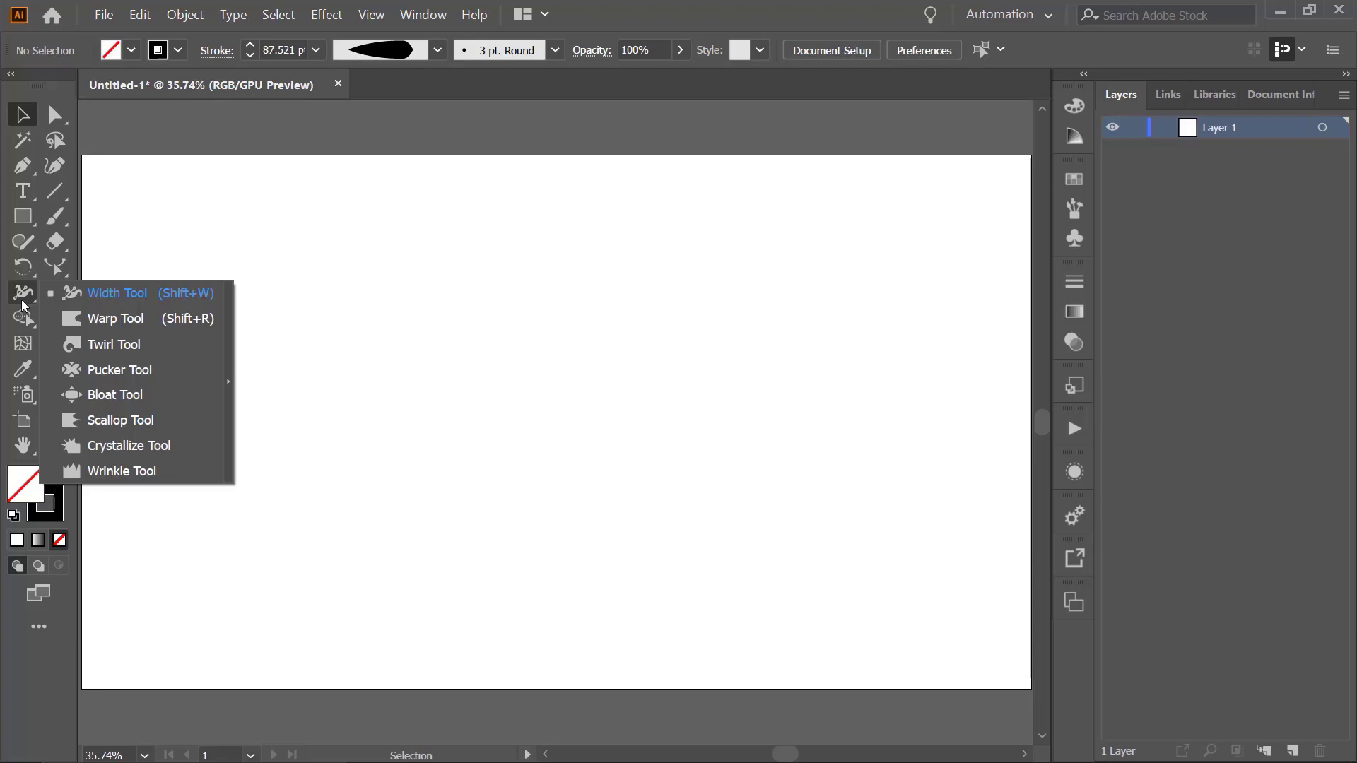
Draw a vertical line segment near the middle of the artboard.
left_click(24, 297)
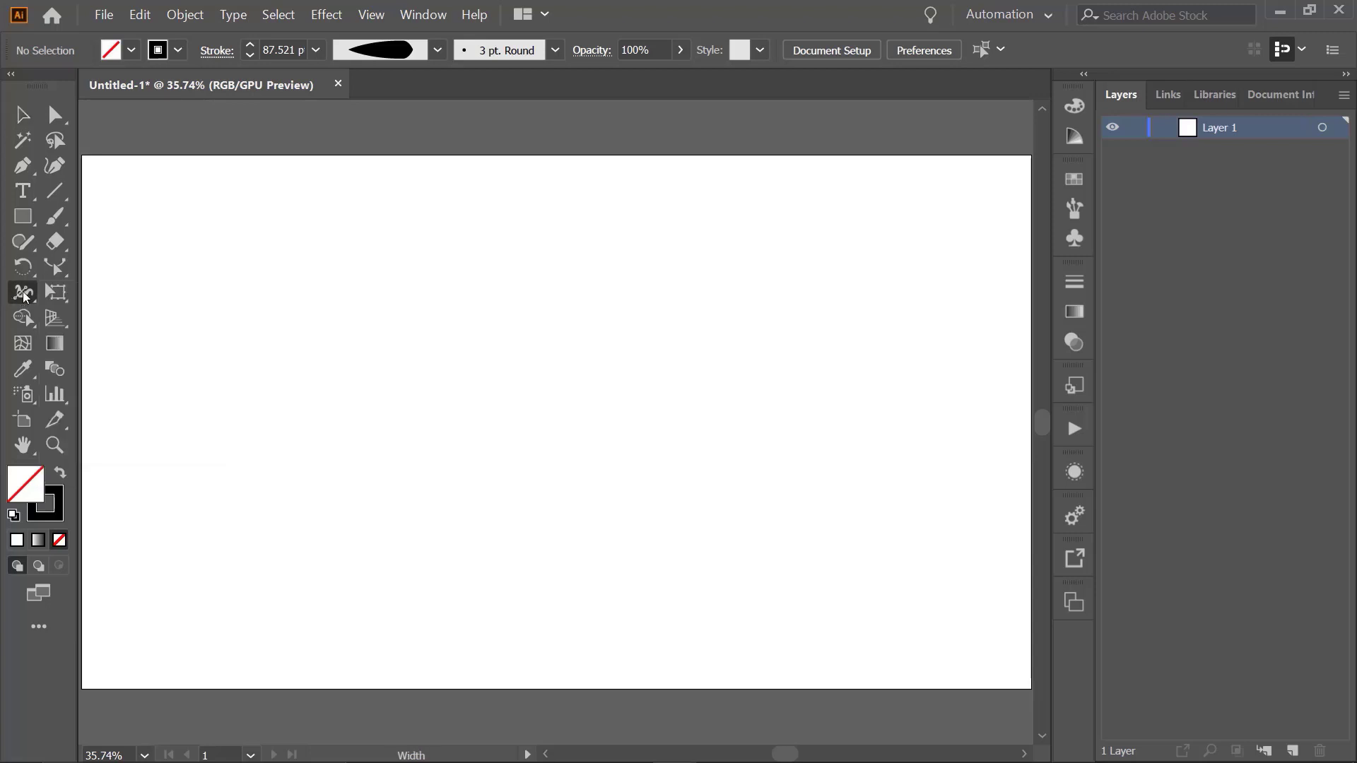
left_click(56, 194)
left_click_drag(535, 323, 536, 455)
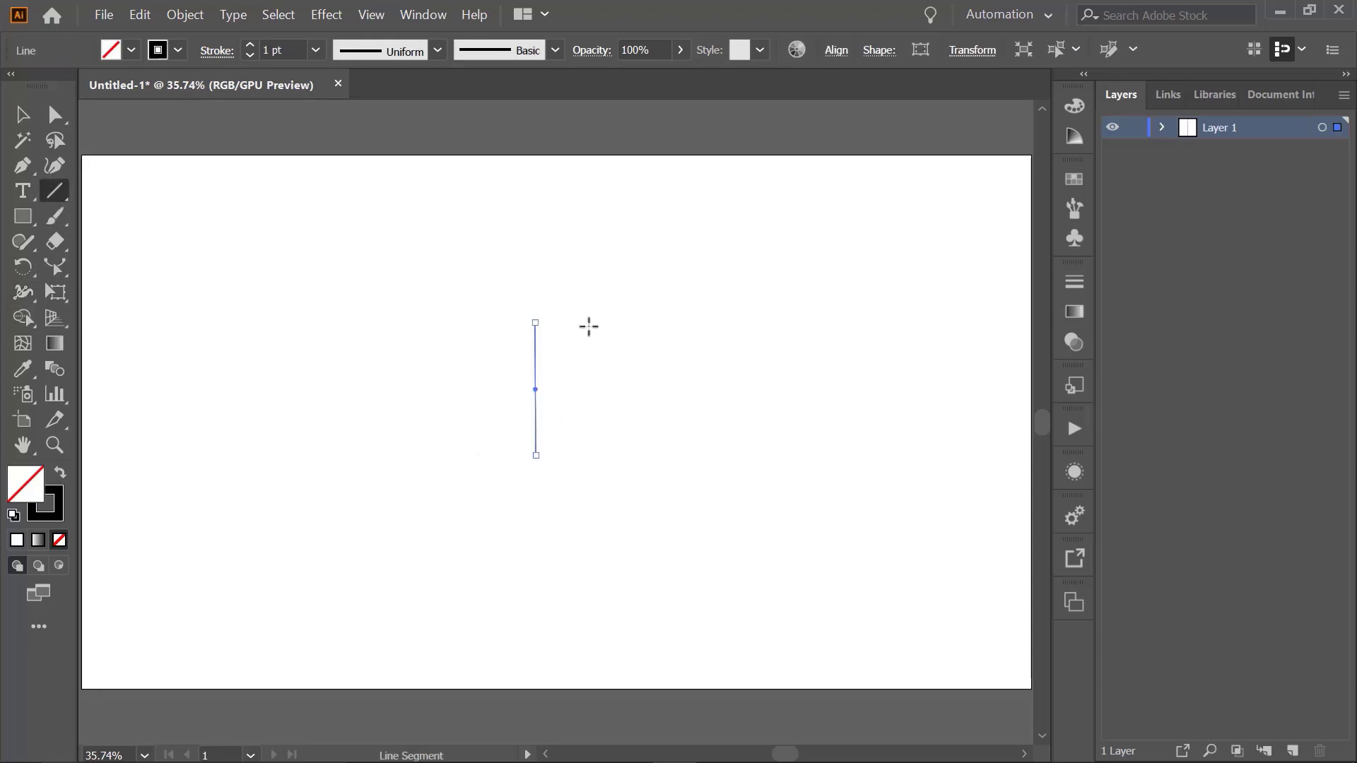
Widen the line below its midpoint to about 108 px with the Width tool, forming a petal with pointed ends.
key("ctrl+equal")
key("ctrl+equal")
key("ctrl+equal")
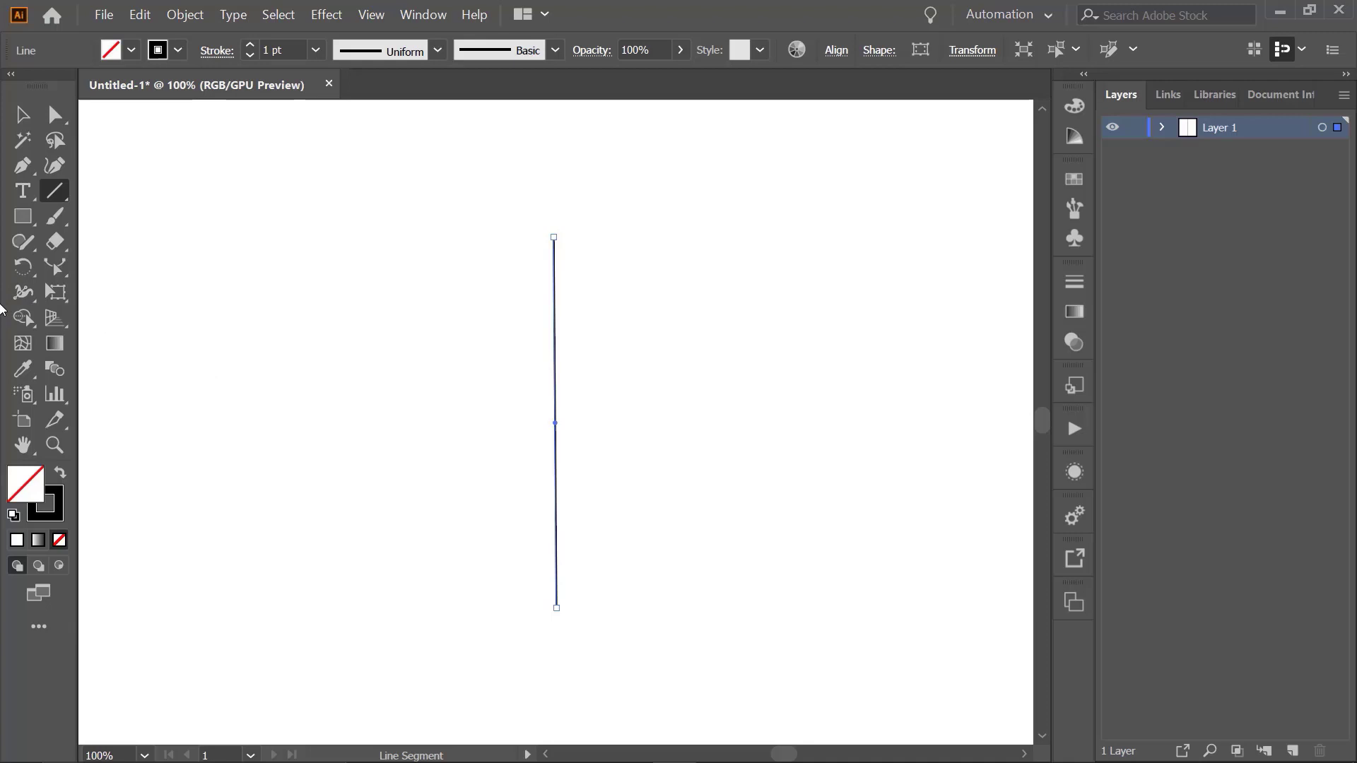
scroll(684, 466, "down", 2)
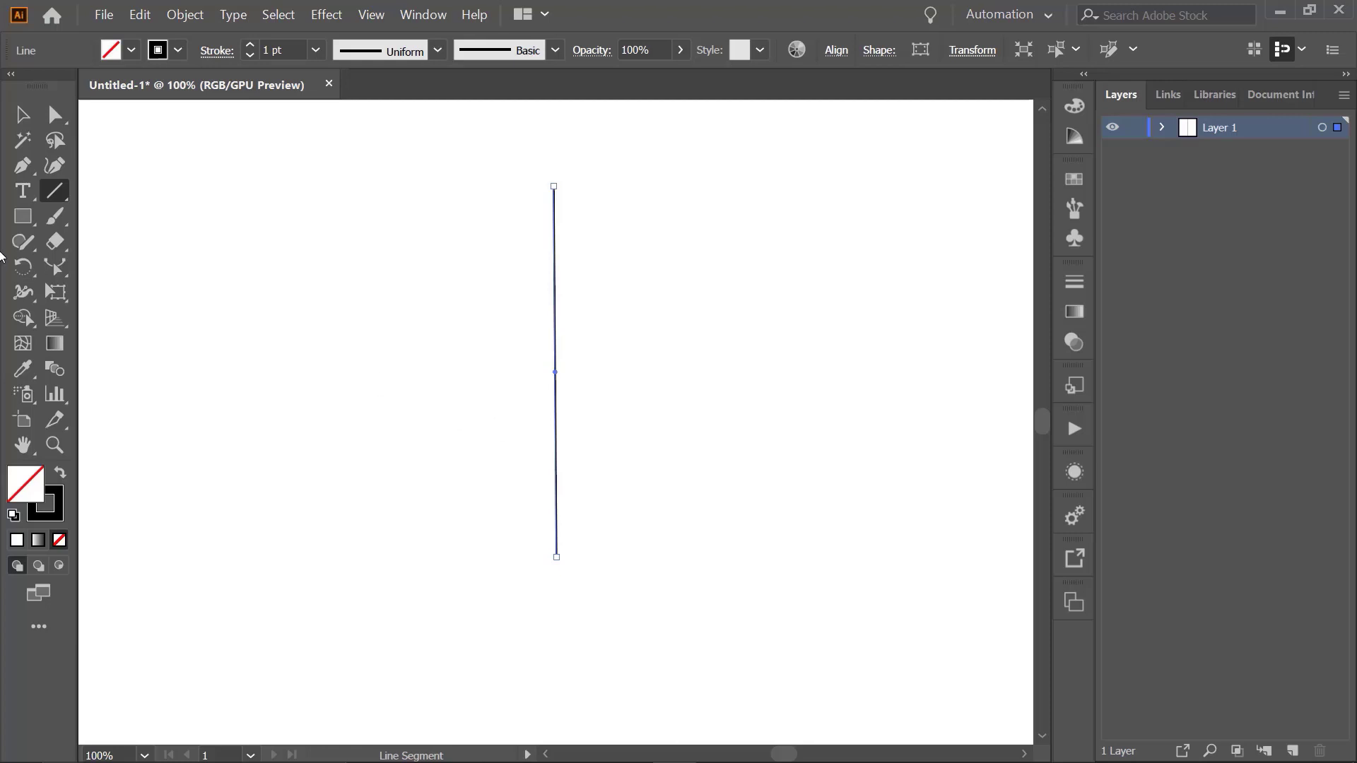
left_click(25, 293)
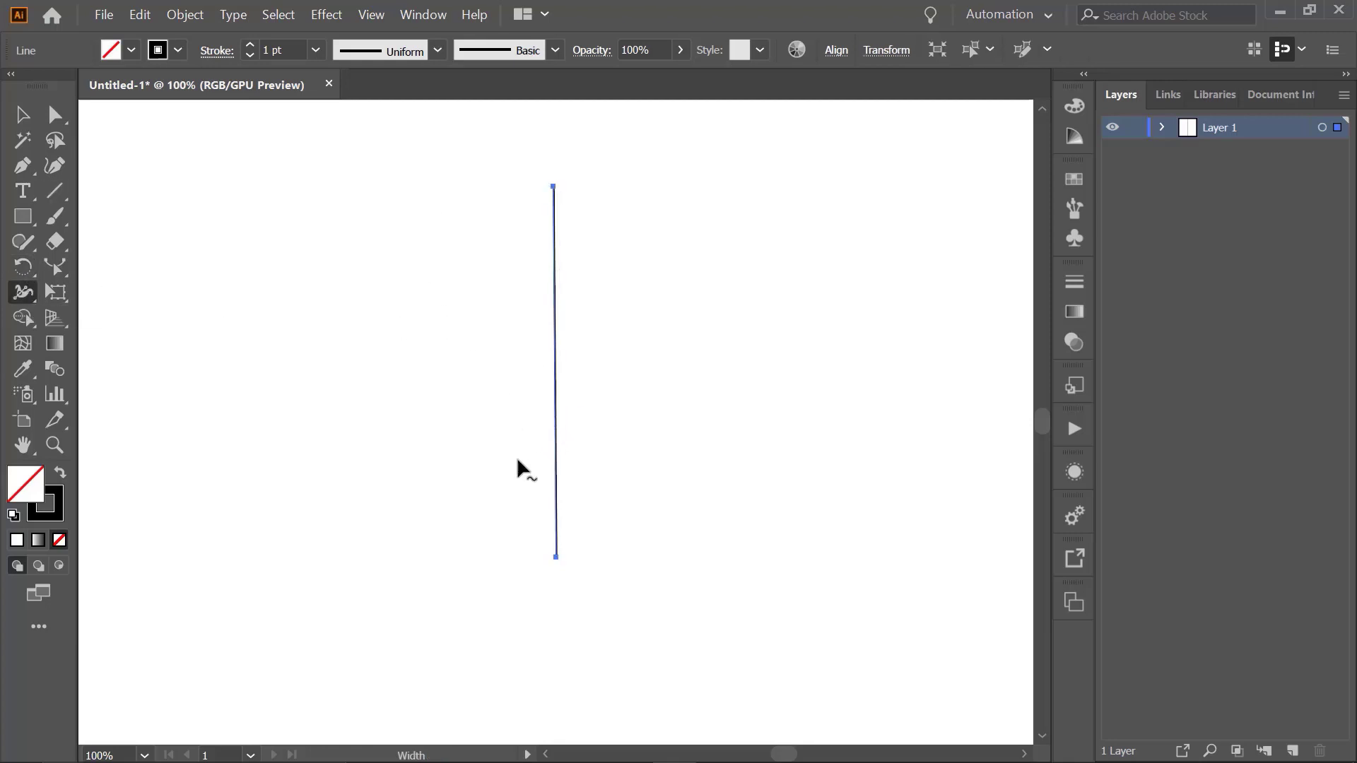
left_click_drag(555, 439, 631, 439)
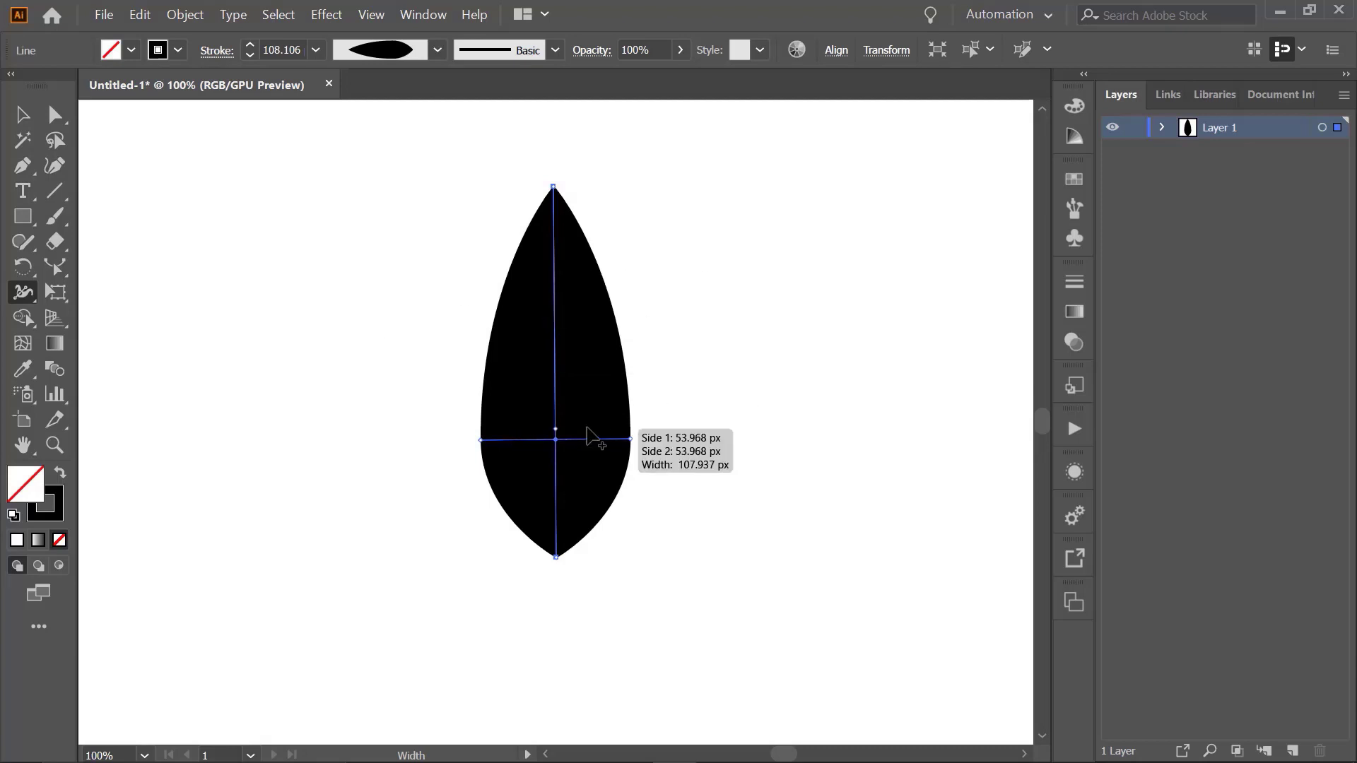
Move the petal a little higher on the artboard and select it.
left_click(22, 115)
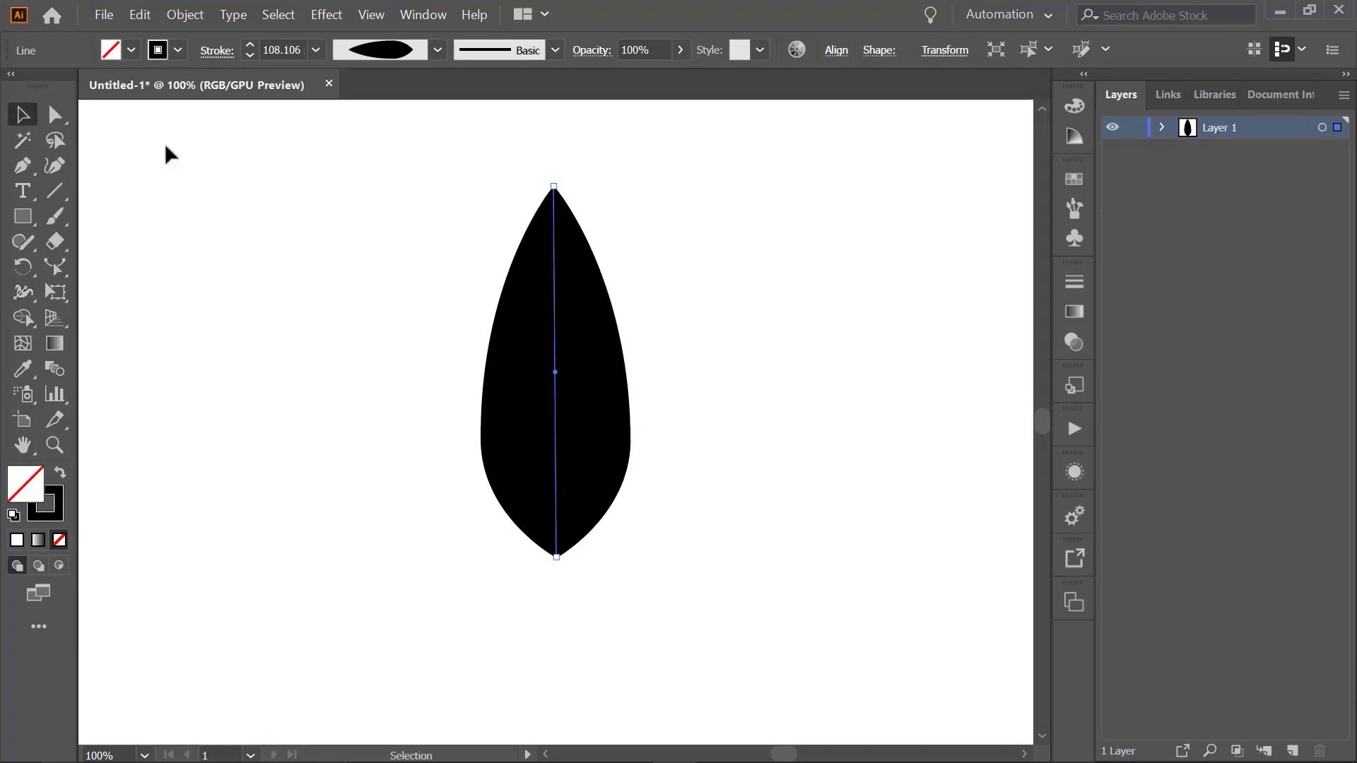
left_click(371, 243)
left_click(521, 339)
left_click_drag(499, 427, 499, 410)
key("ctrl+minus")
key("ctrl+minus")
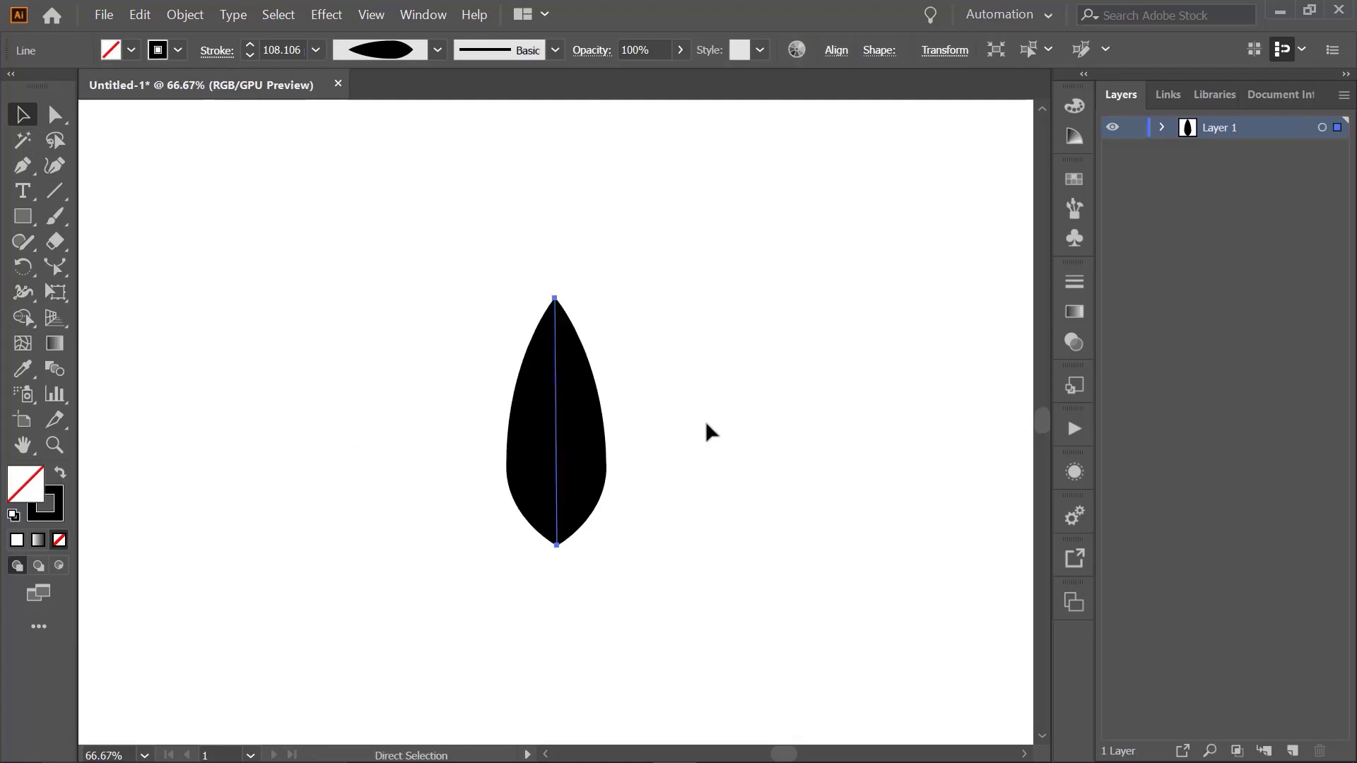
left_click_drag(601, 450, 596, 373)
left_click_drag(473, 222, 684, 519)
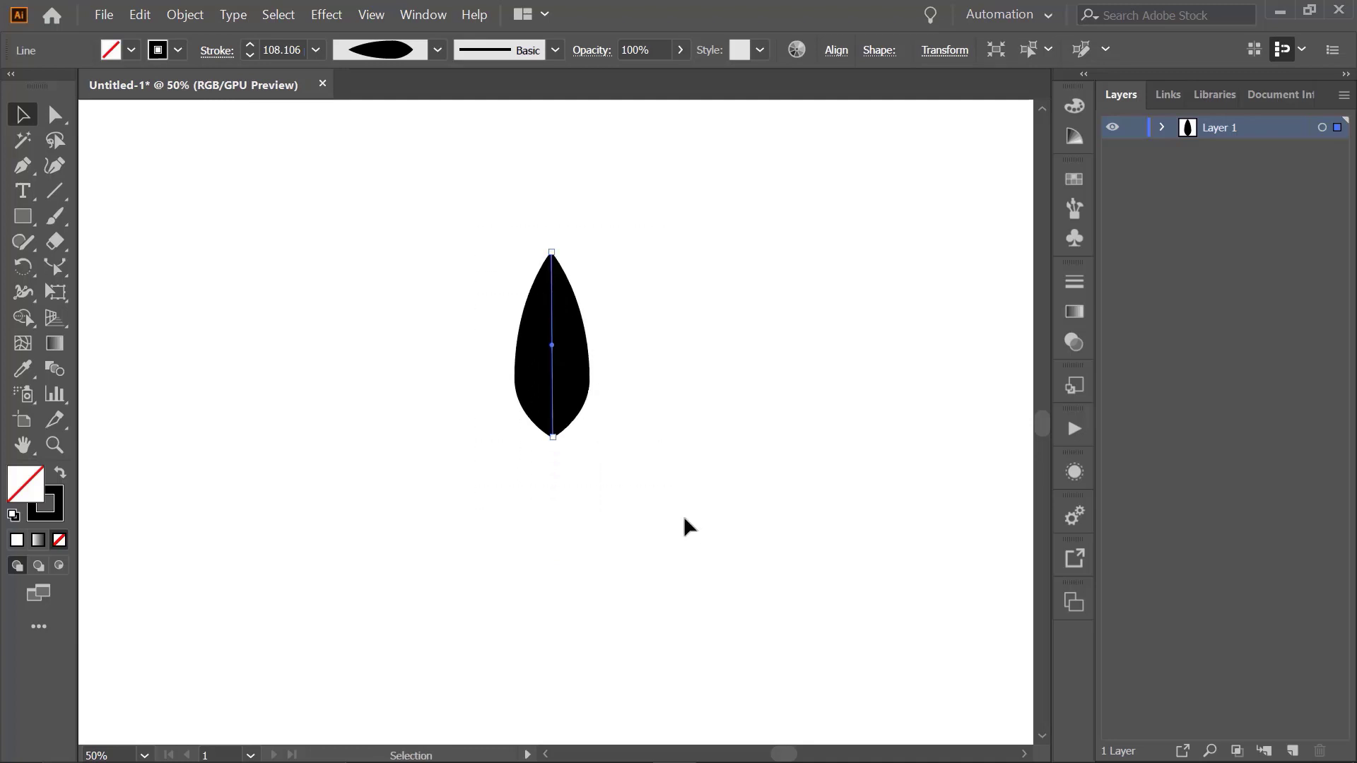
Make a copy of the petal rotated about 45° counterclockwise around its bottom tip.
left_click(30, 272)
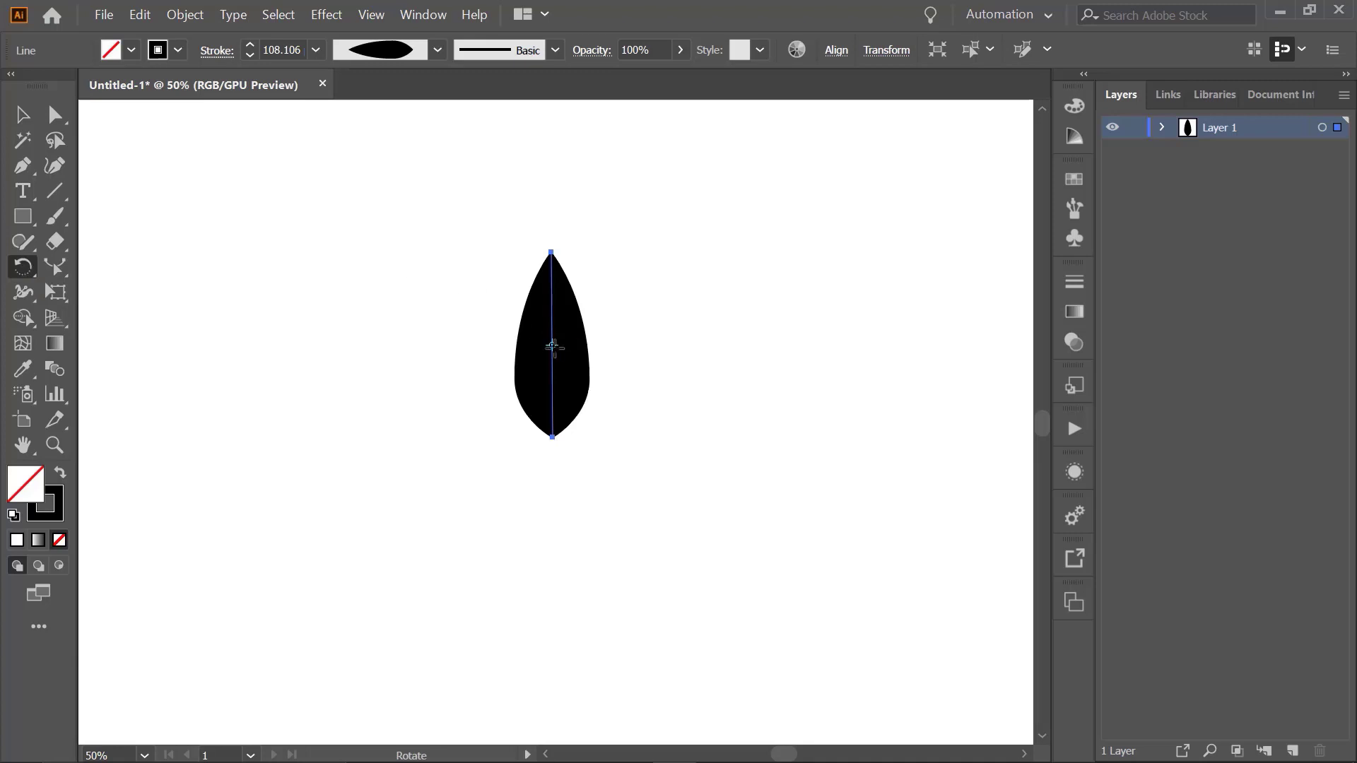
left_click(554, 437)
left_click_drag(576, 322, 462, 355)
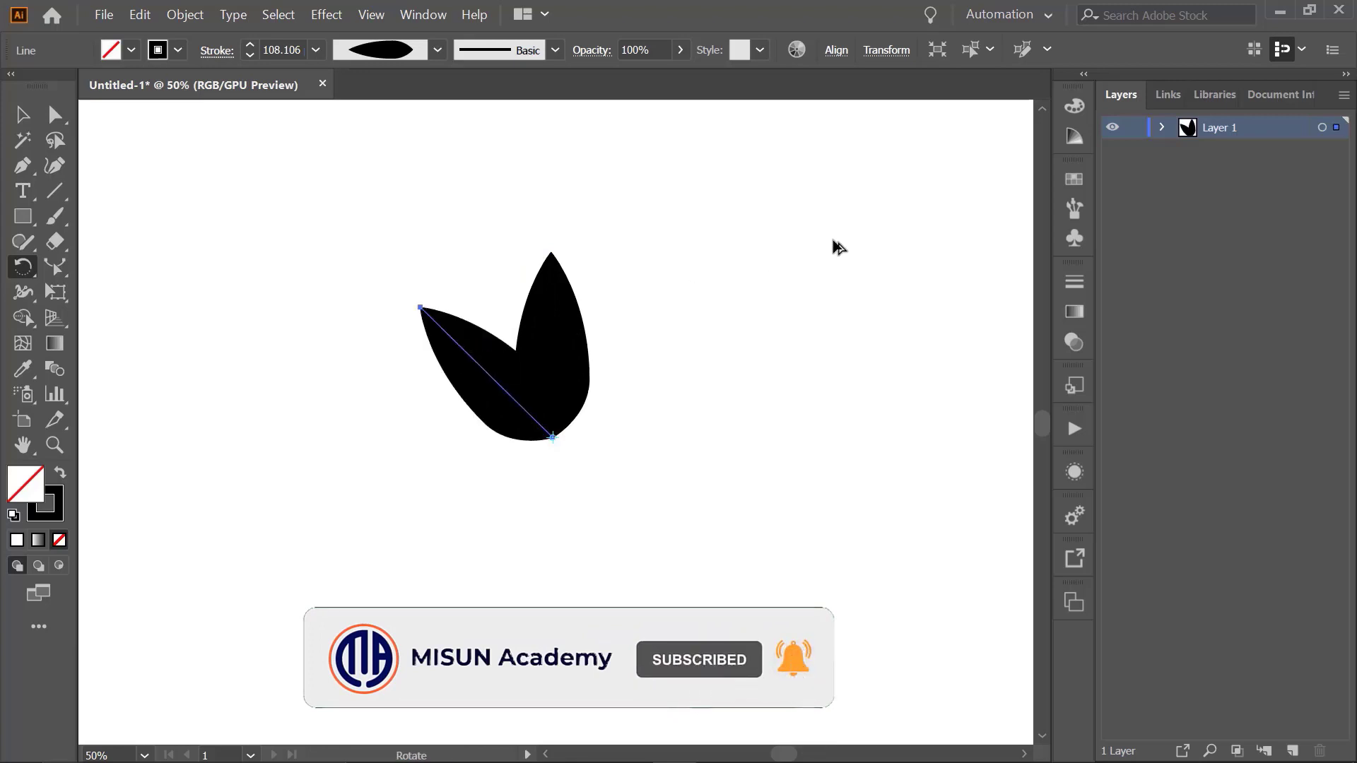
Repeat the rotated copy six times to complete an eight-petal flower, and deselect everything.
key("ctrl+d")
key("ctrl+d")
key("ctrl+d")
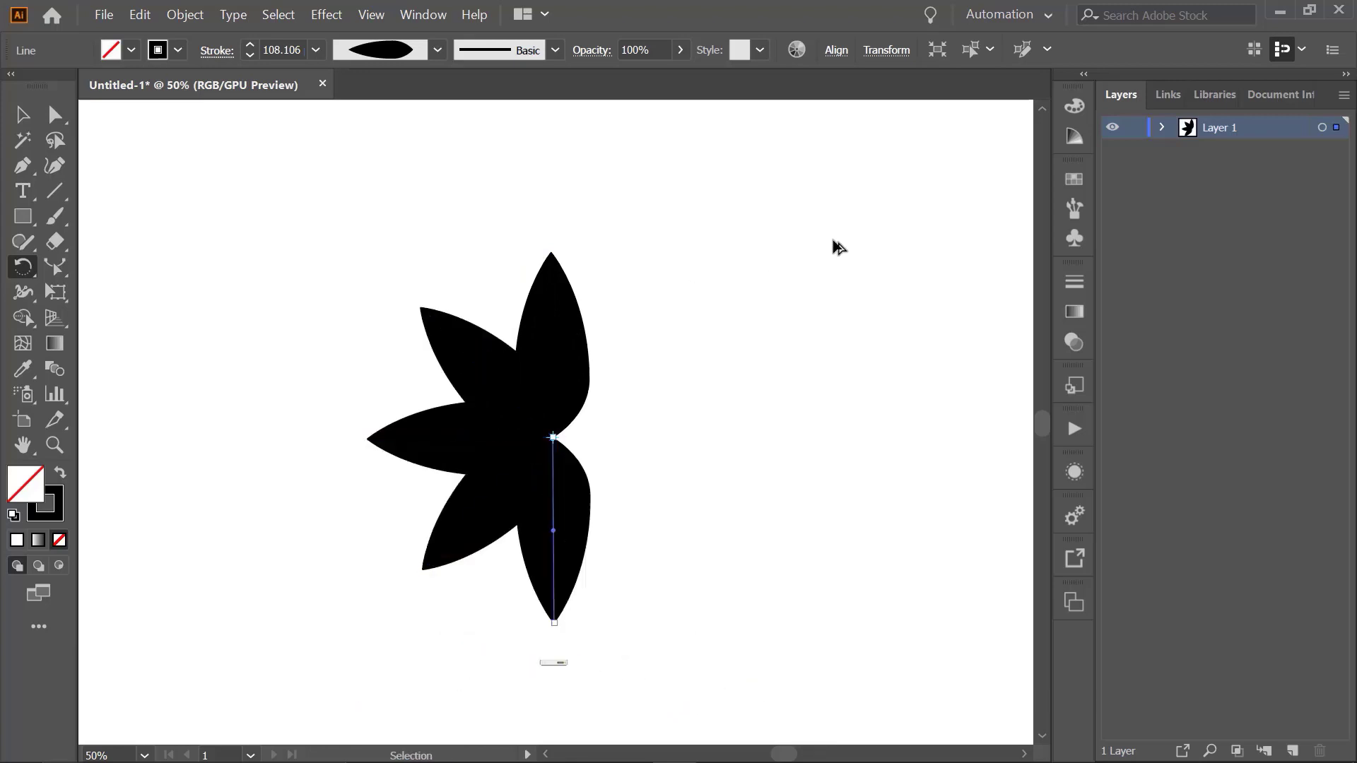
key("ctrl+d")
key("ctrl+d")
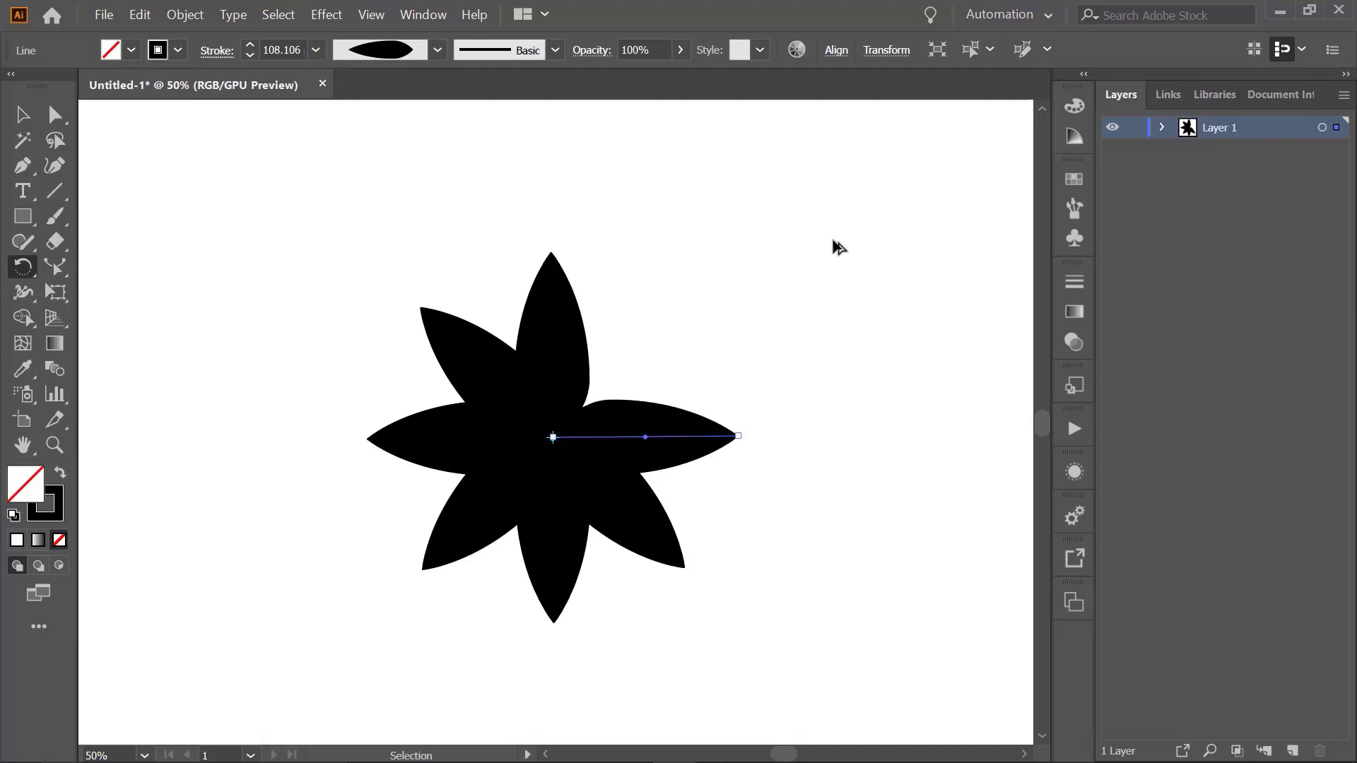
key("ctrl+d")
left_click(23, 114)
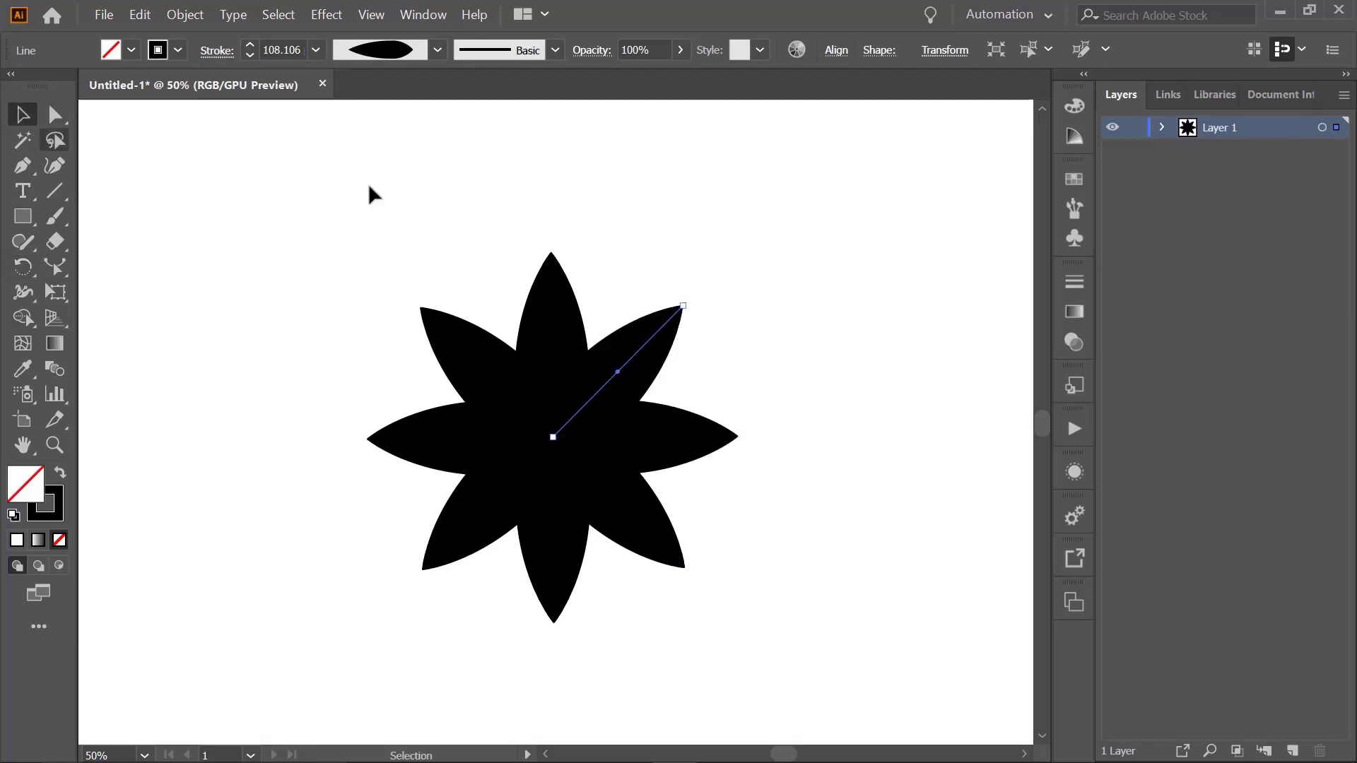
left_click(757, 456)
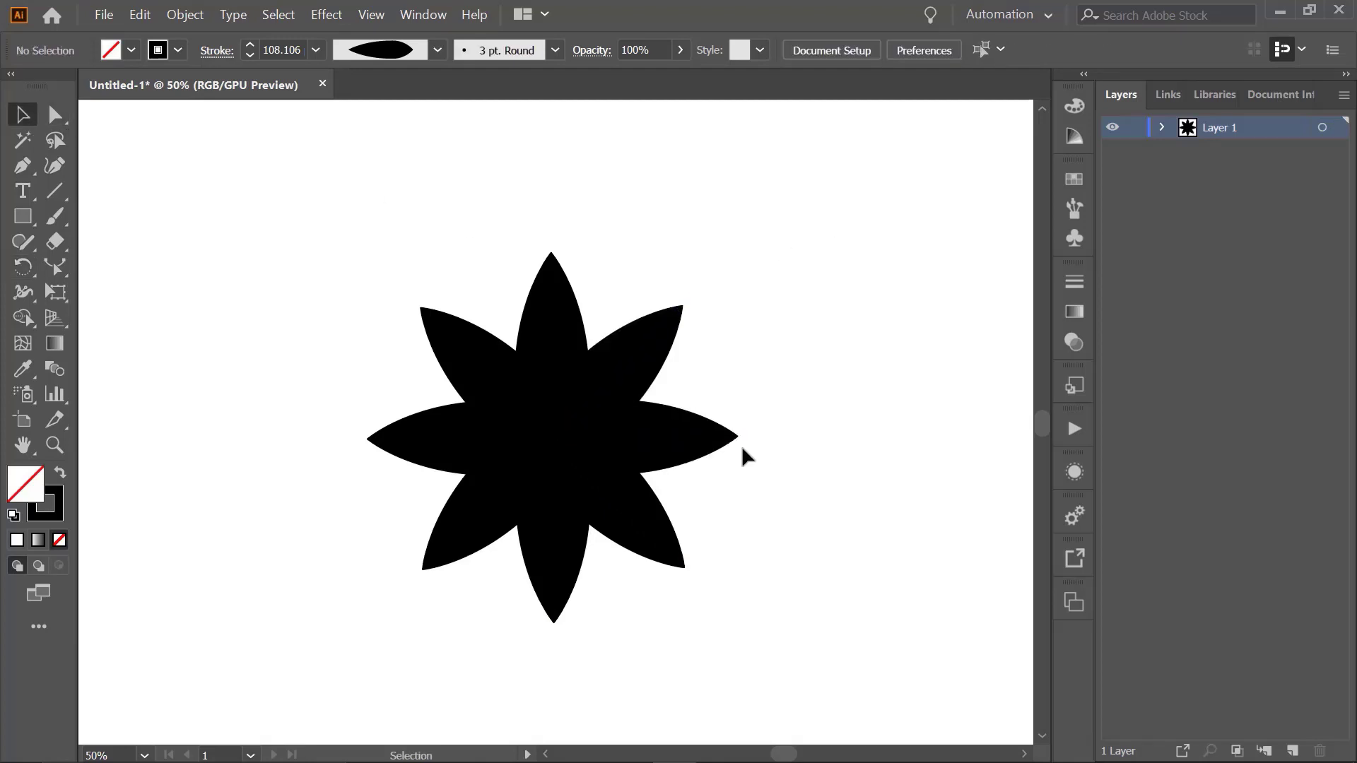
Set the stroke colour of the flower's top petal to RGB Yellow.
left_click(54, 190)
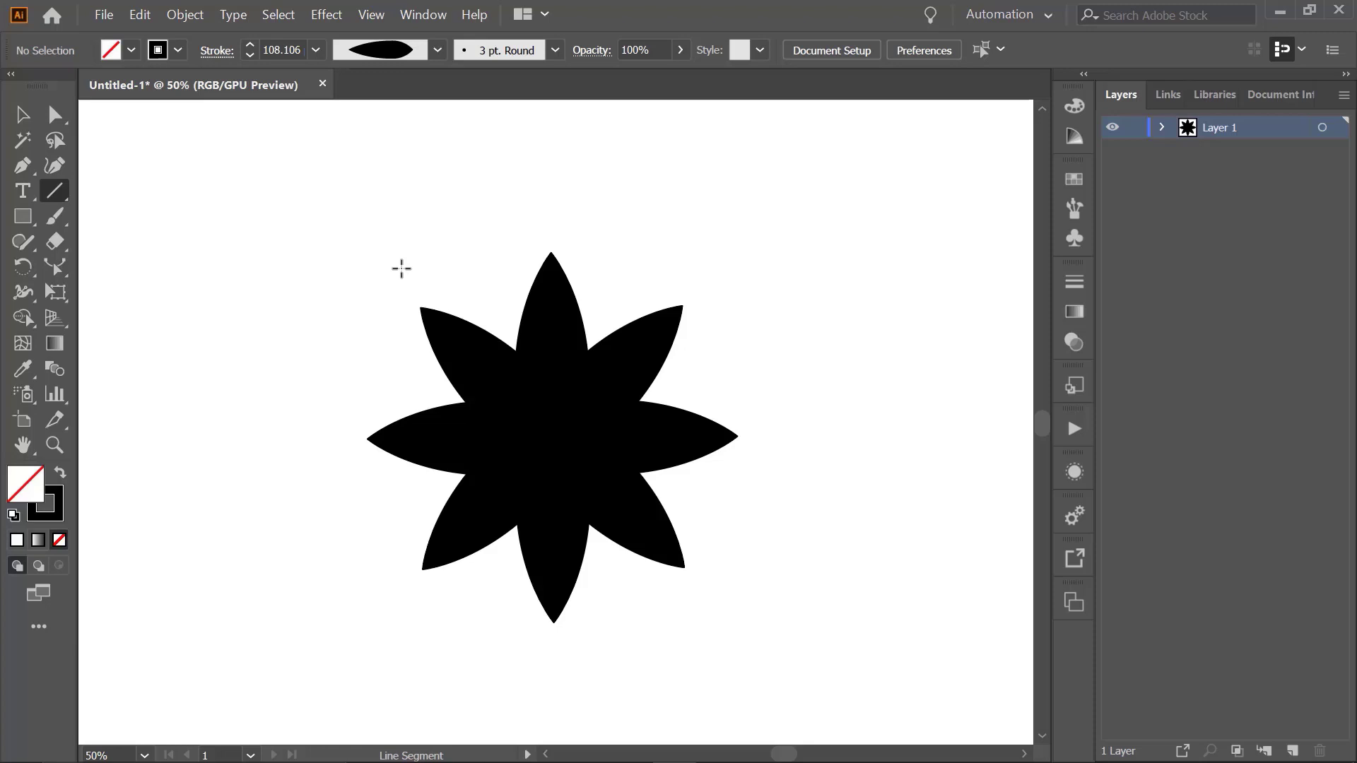
left_click(24, 115)
left_click_drag(381, 246, 747, 599)
left_click(559, 311)
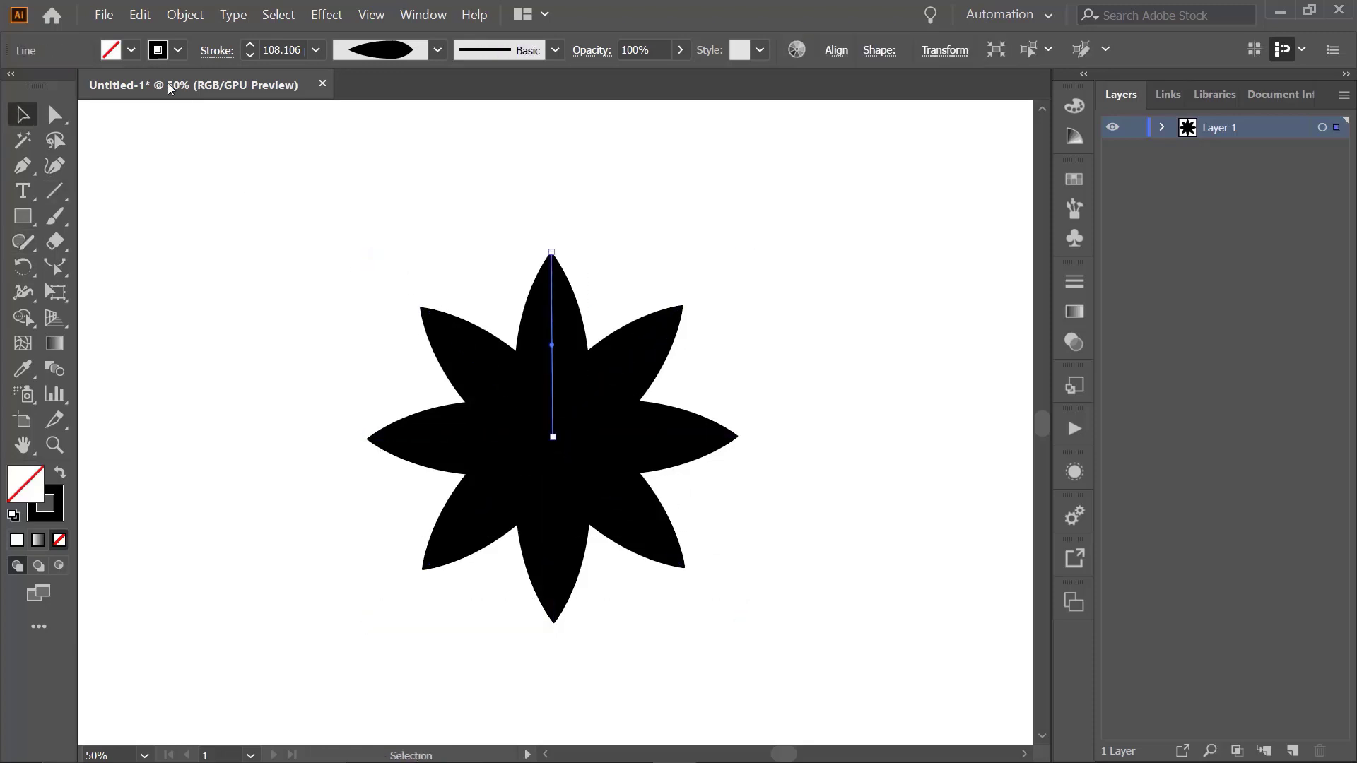
left_click(158, 51)
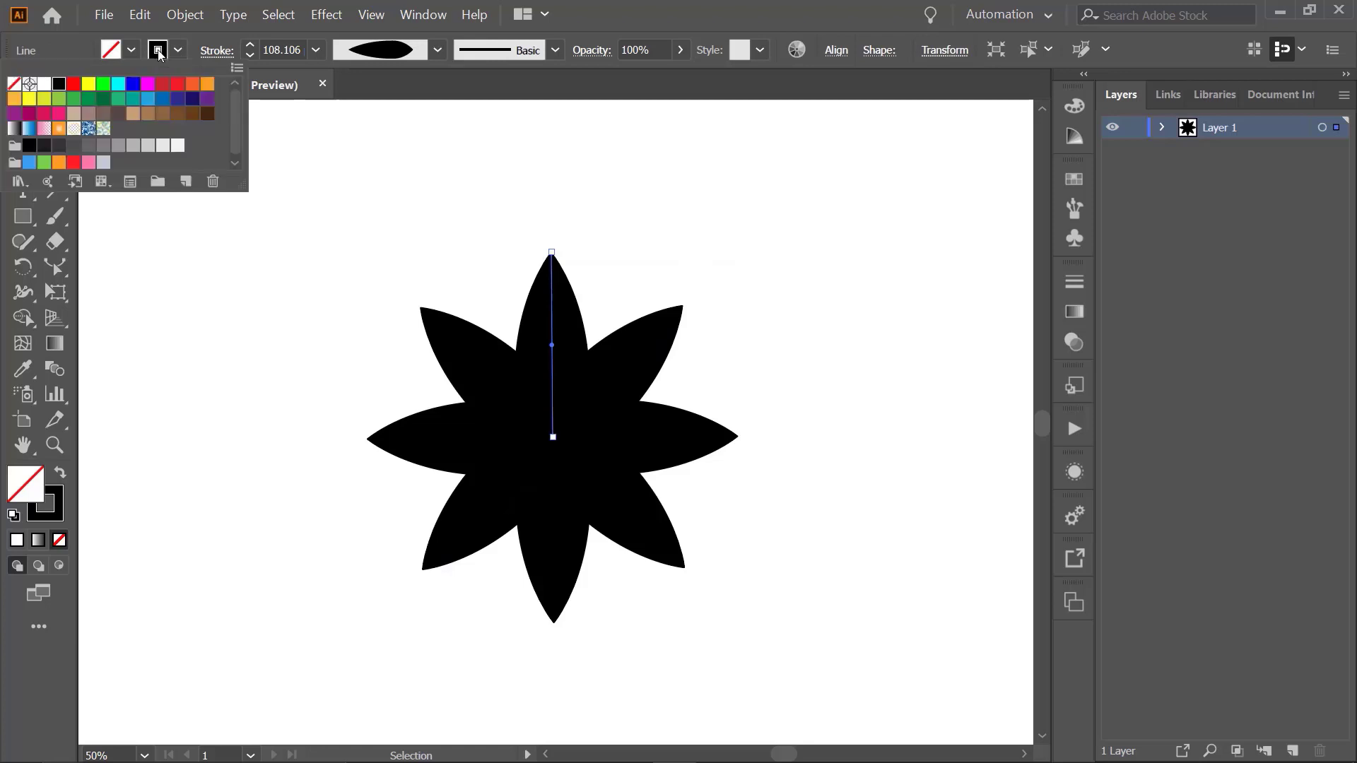
left_click(89, 85)
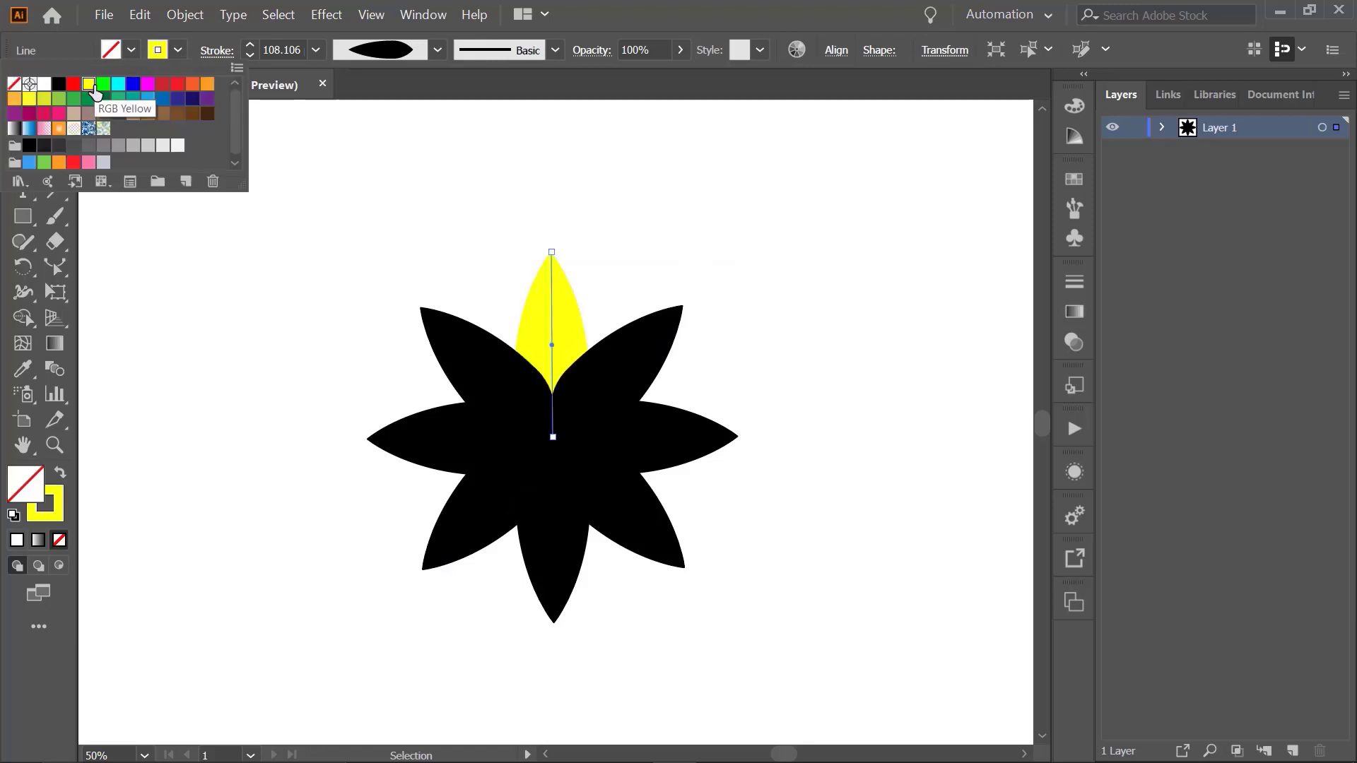
Set the upper-left petal's stroke colour to dark red and deselect it.
left_click(505, 397)
left_click(158, 51)
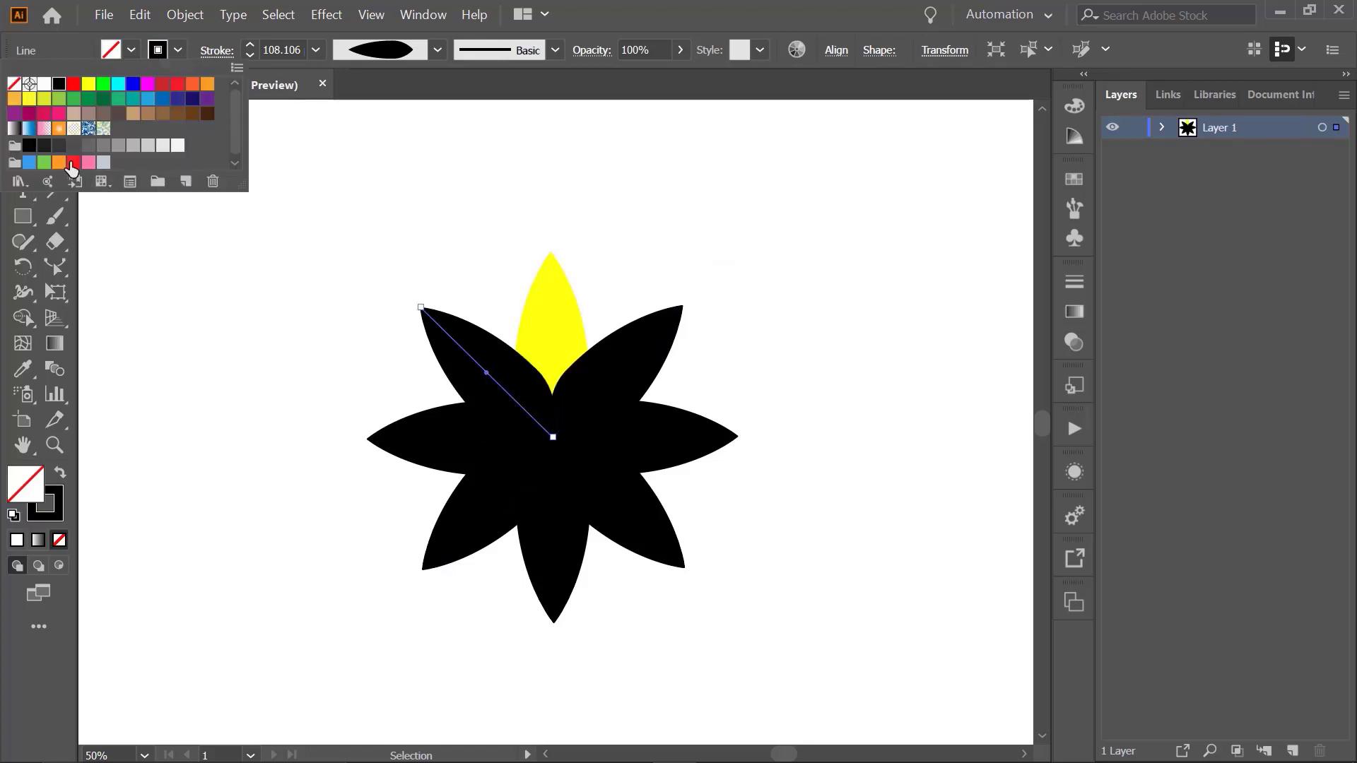
left_click(162, 85)
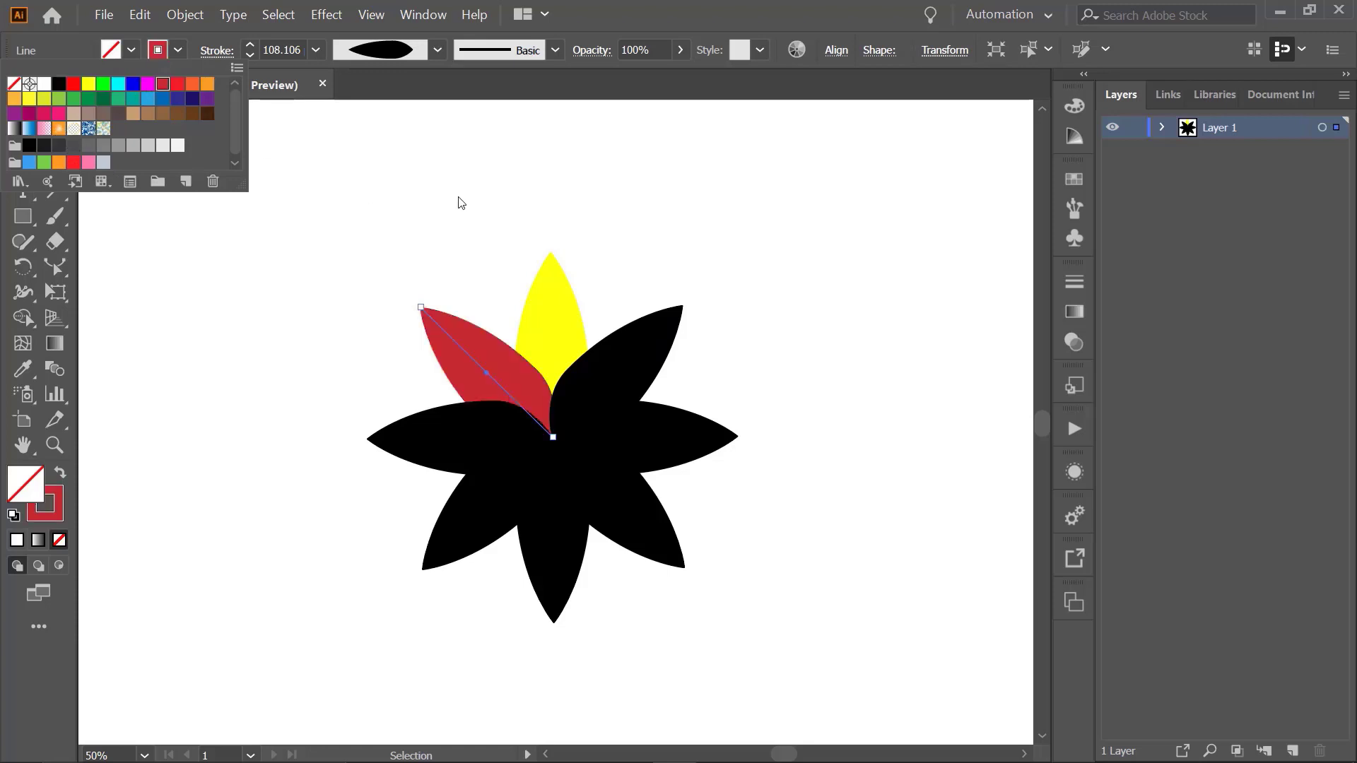
left_click(472, 203)
left_click(728, 234)
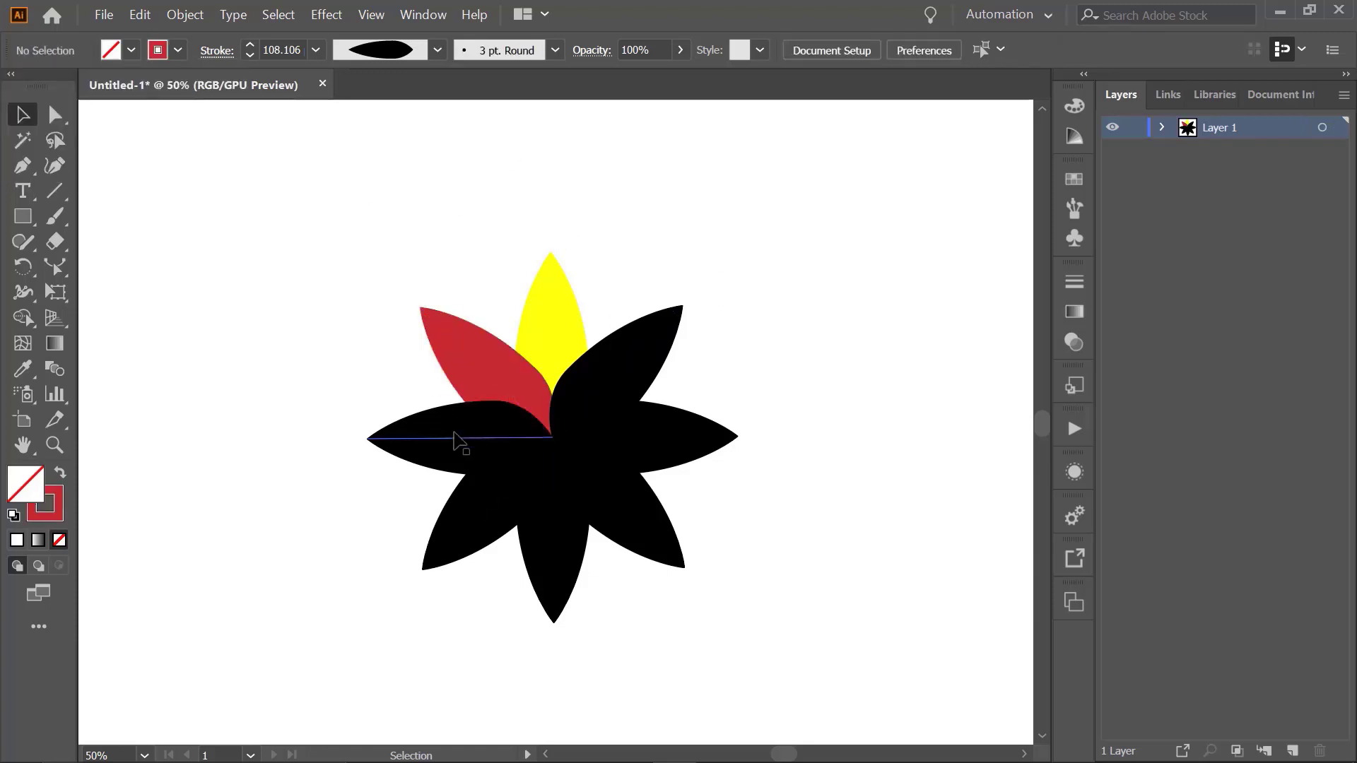
Colour the lower-left petal's stroke pure blue and the left petal's stroke dark brown.
left_click(487, 456)
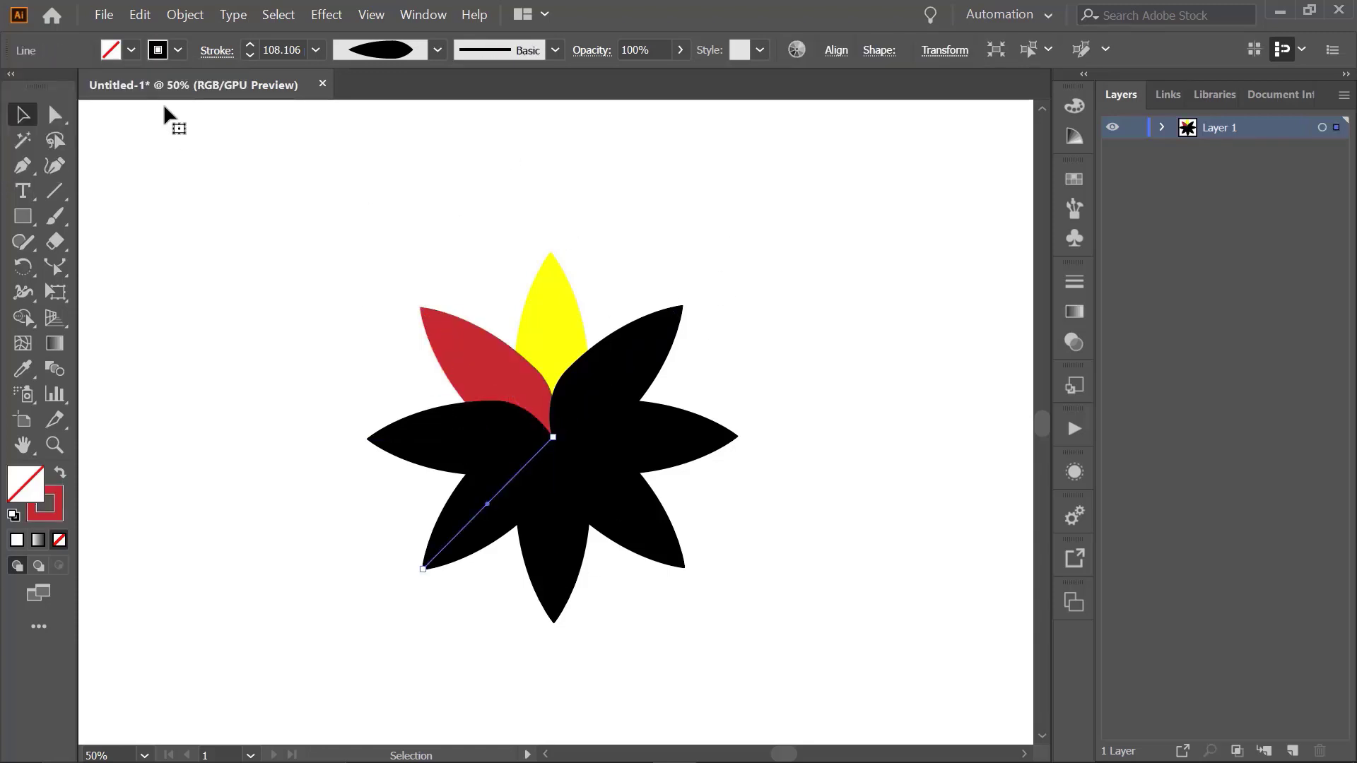
left_click(160, 51)
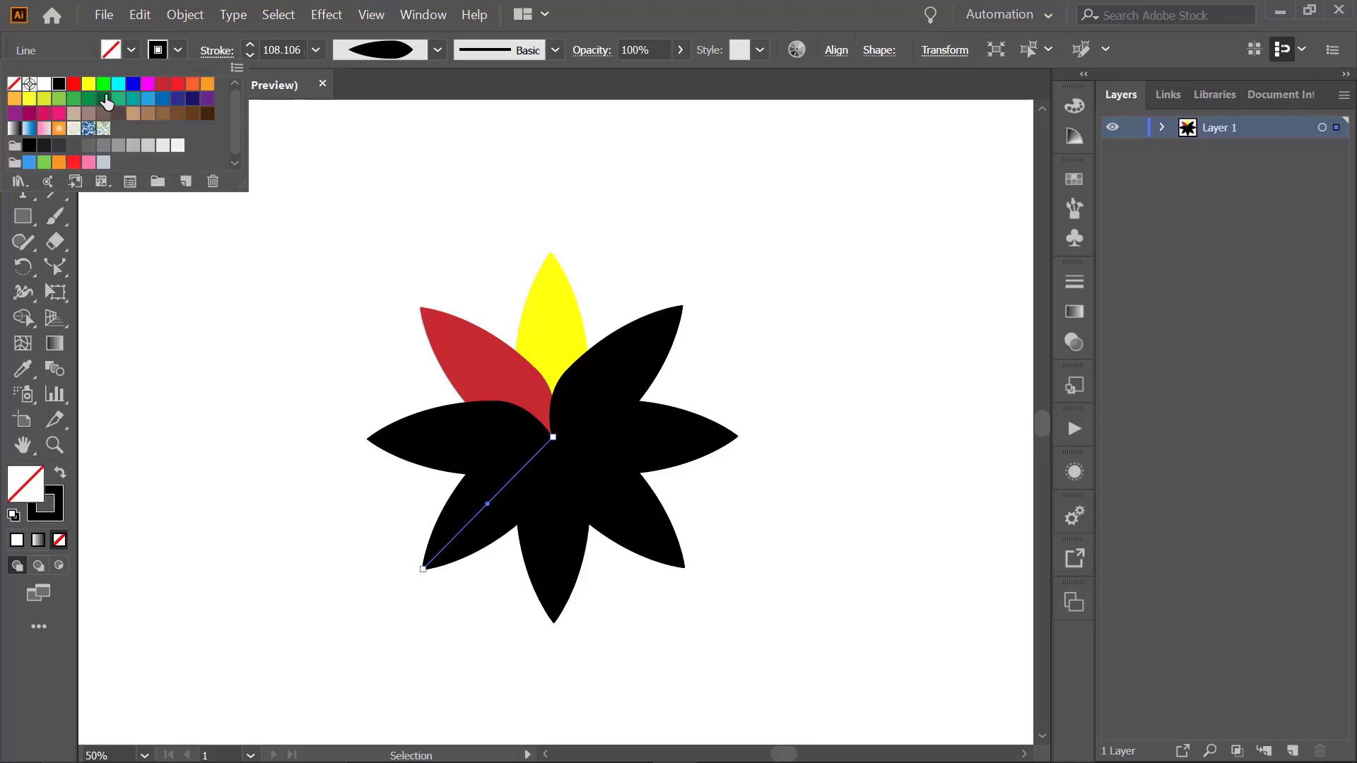
left_click(132, 86)
left_click(455, 438)
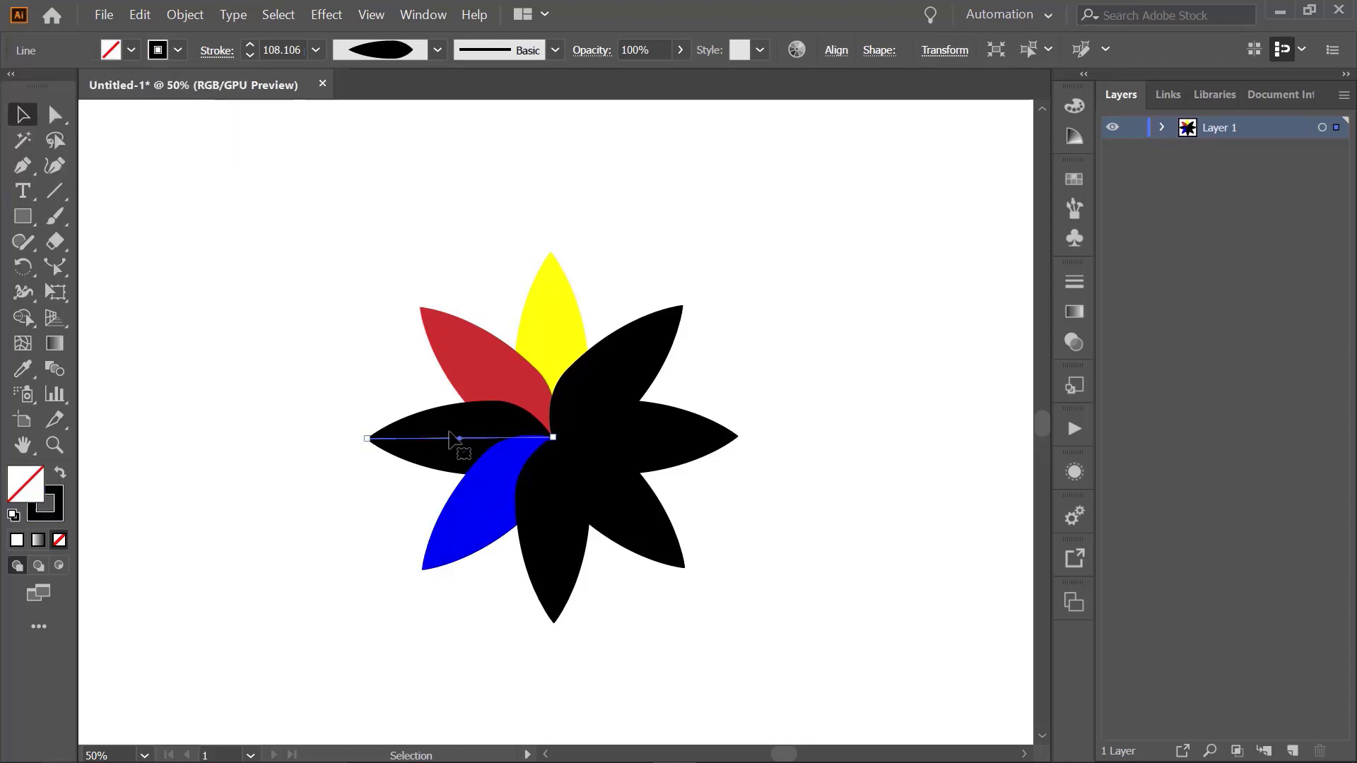
left_click(160, 50)
left_click(207, 113)
Colour the bottom petal's stroke light blue and the lower-right petal's stroke bright pink.
double_click(549, 488)
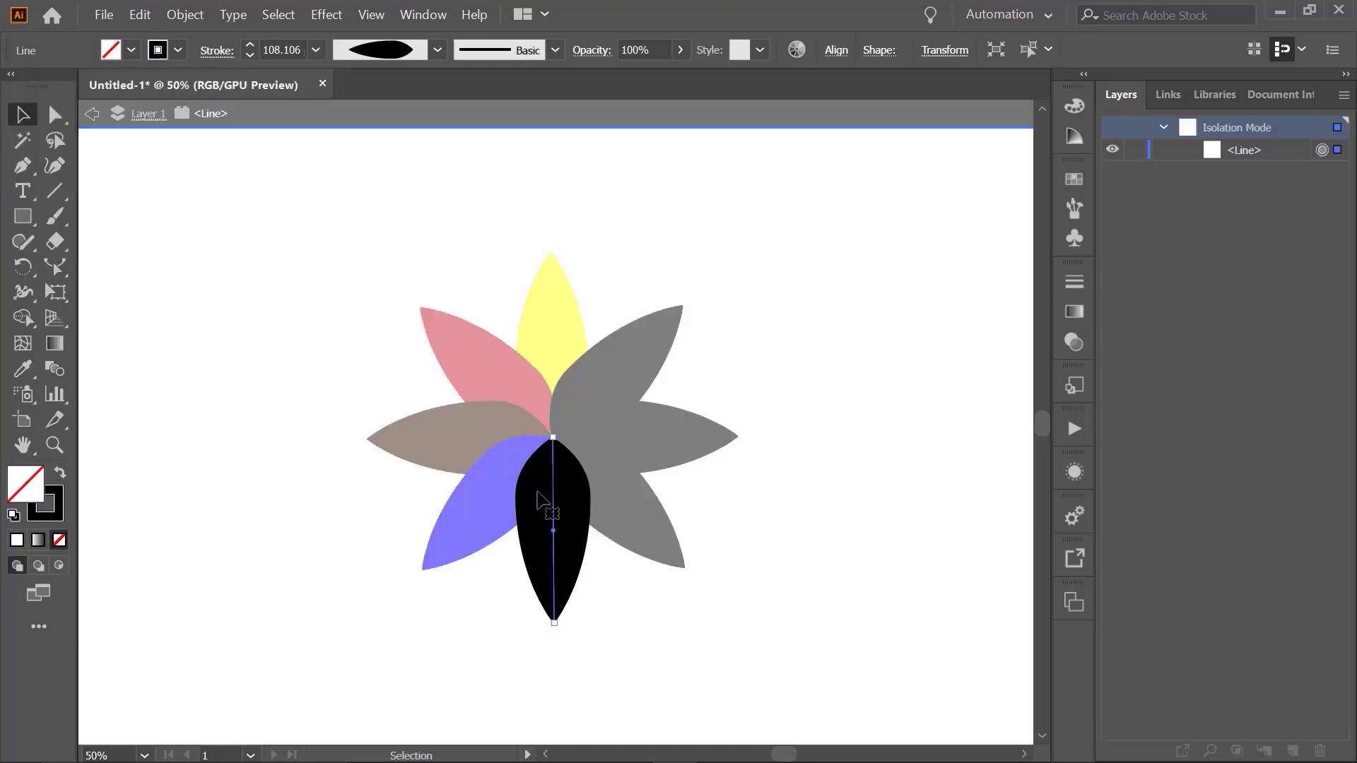
left_click(159, 50)
left_click(150, 98)
double_click(623, 503)
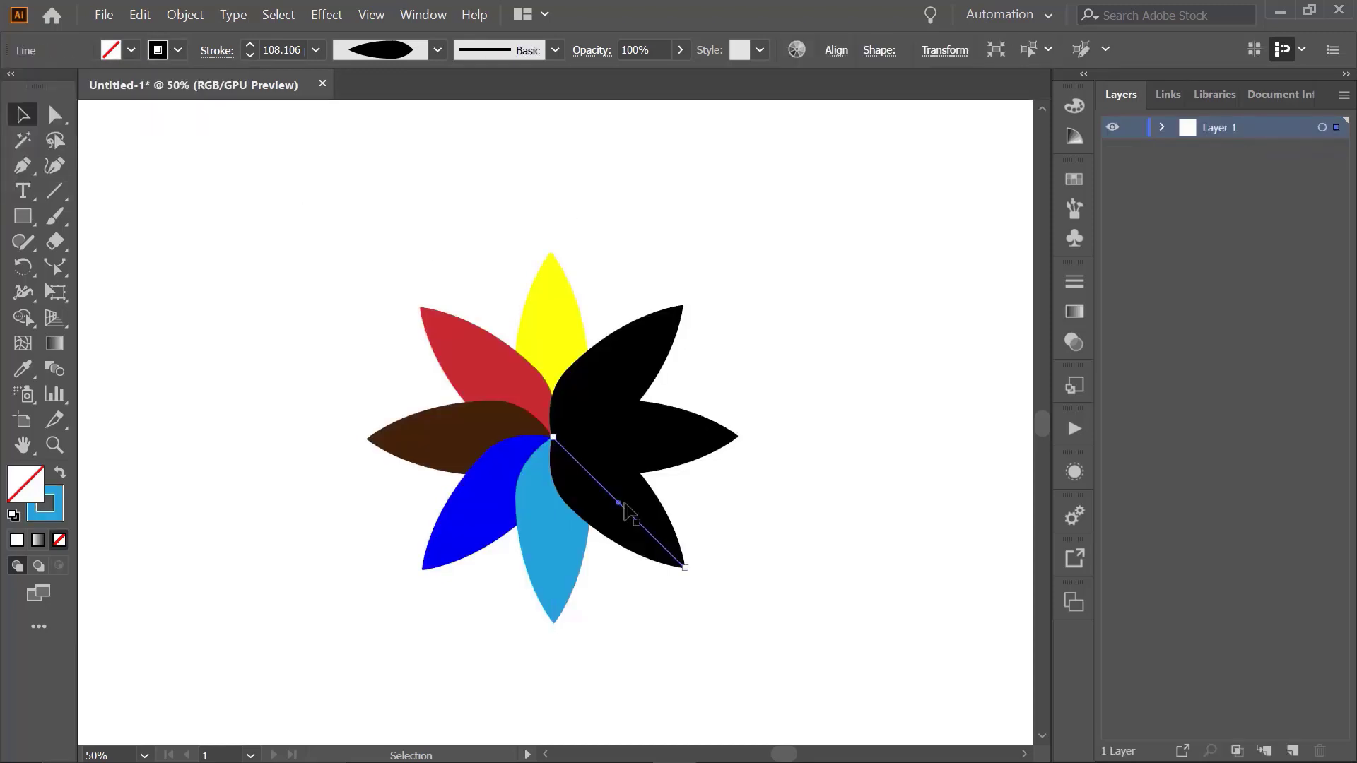
left_click(160, 50)
left_click(59, 113)
Colour the right petal's stroke orange and the upper-right petal's stroke dark magenta, and deselect.
double_click(645, 438)
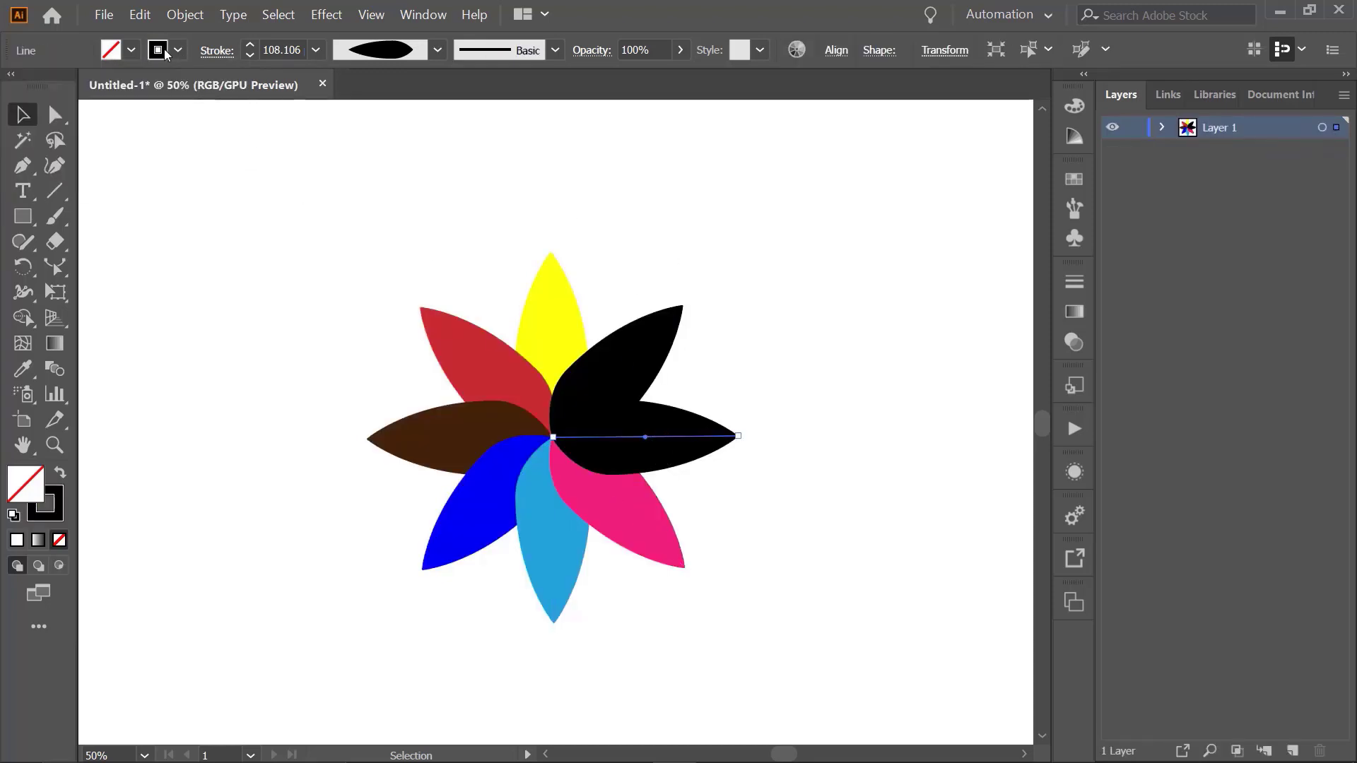
left_click(160, 50)
left_click(207, 83)
double_click(622, 381)
left_click(160, 50)
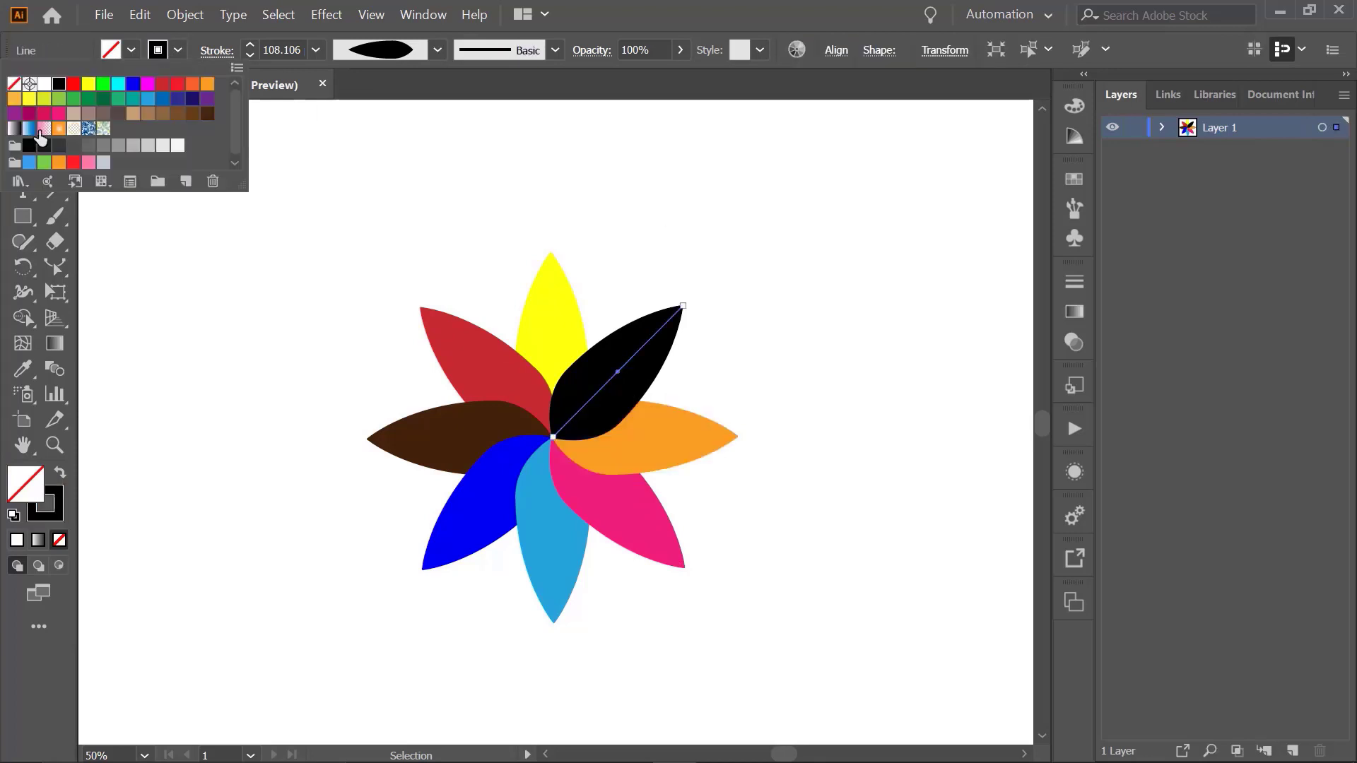
left_click(237, 113)
left_click(842, 327)
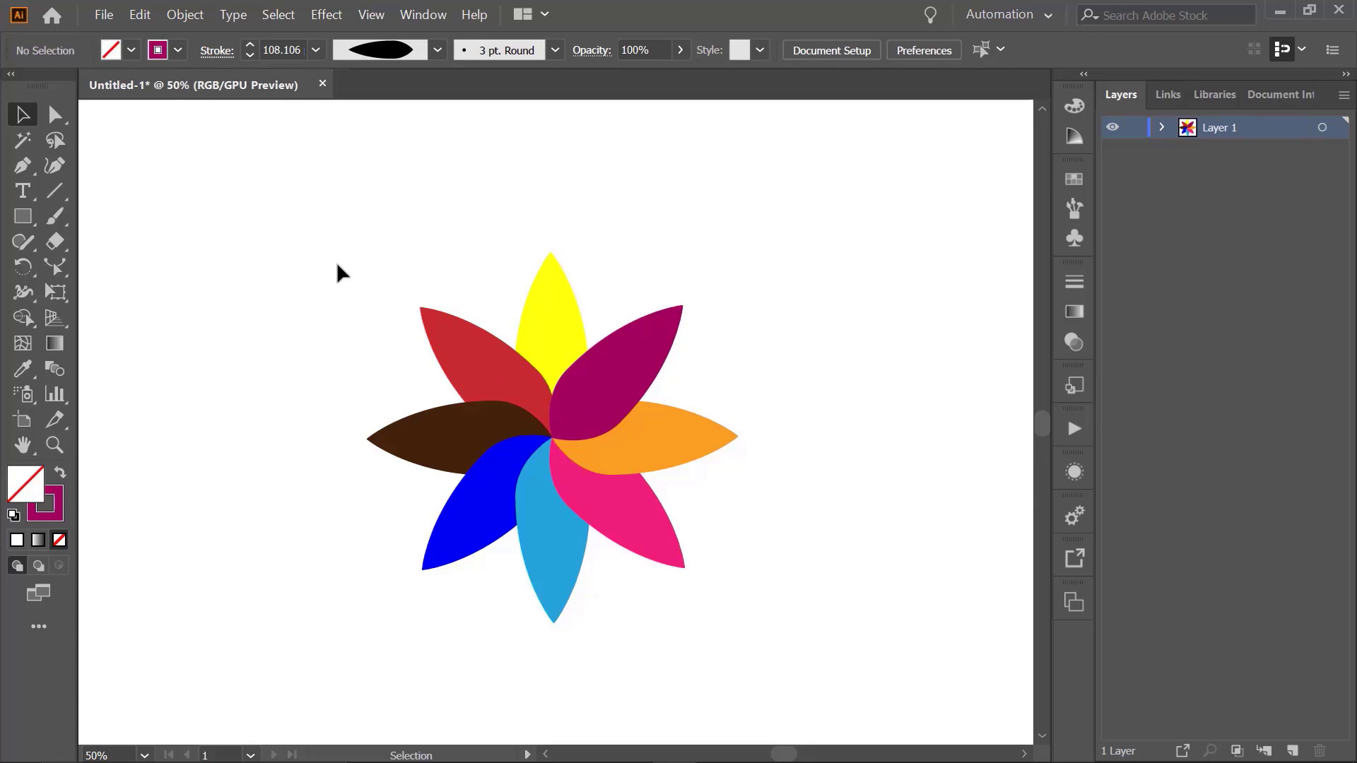
Delete the whole flower and draw a wide rectangle across the middle of the artboard.
left_click_drag(337, 264, 841, 645)
key("Delete")
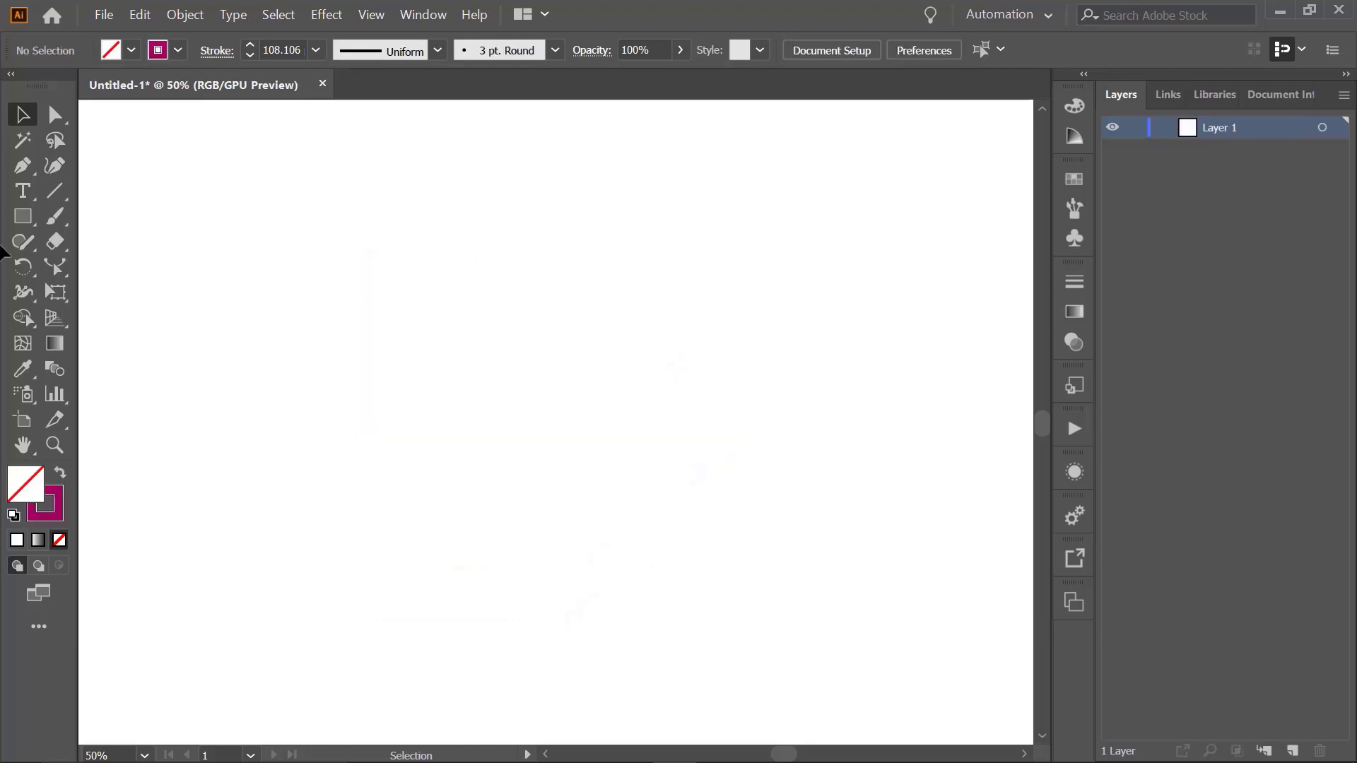
left_click(24, 296)
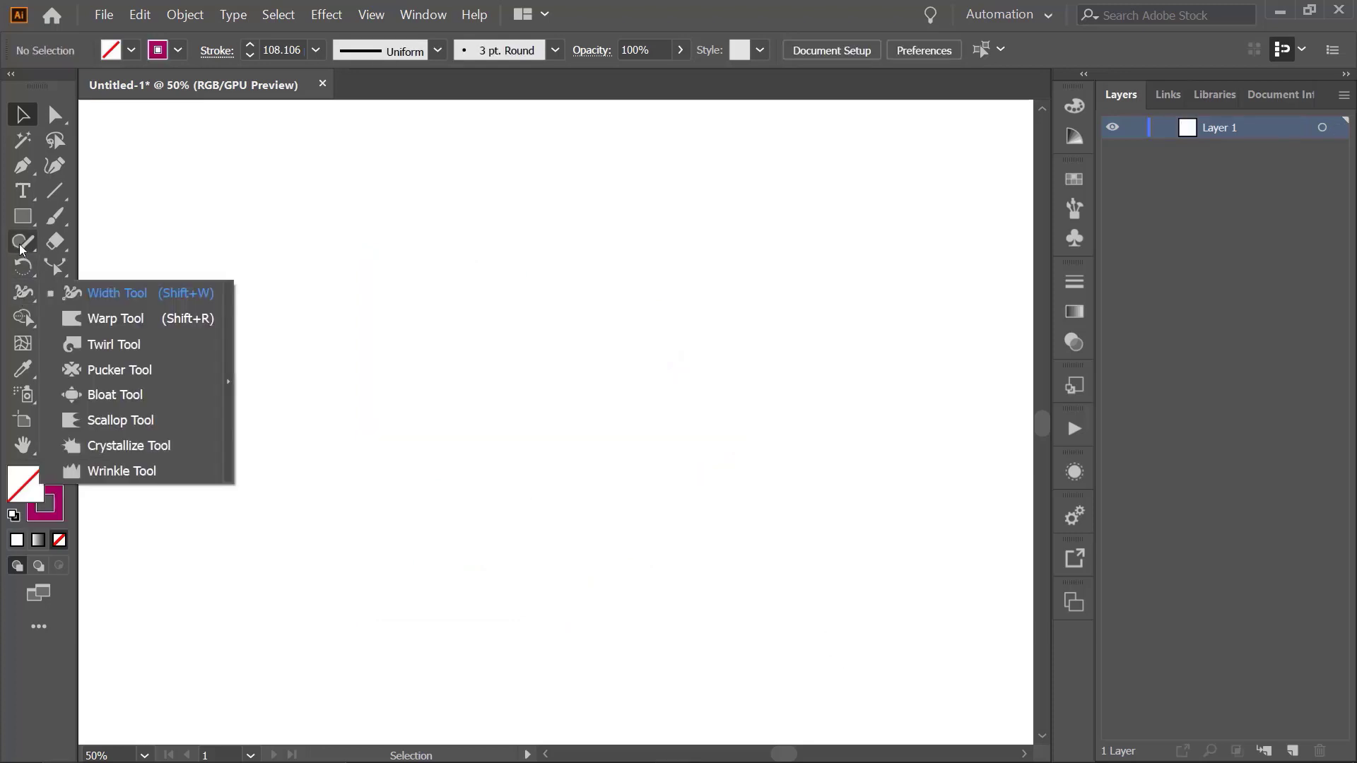
left_click(22, 217)
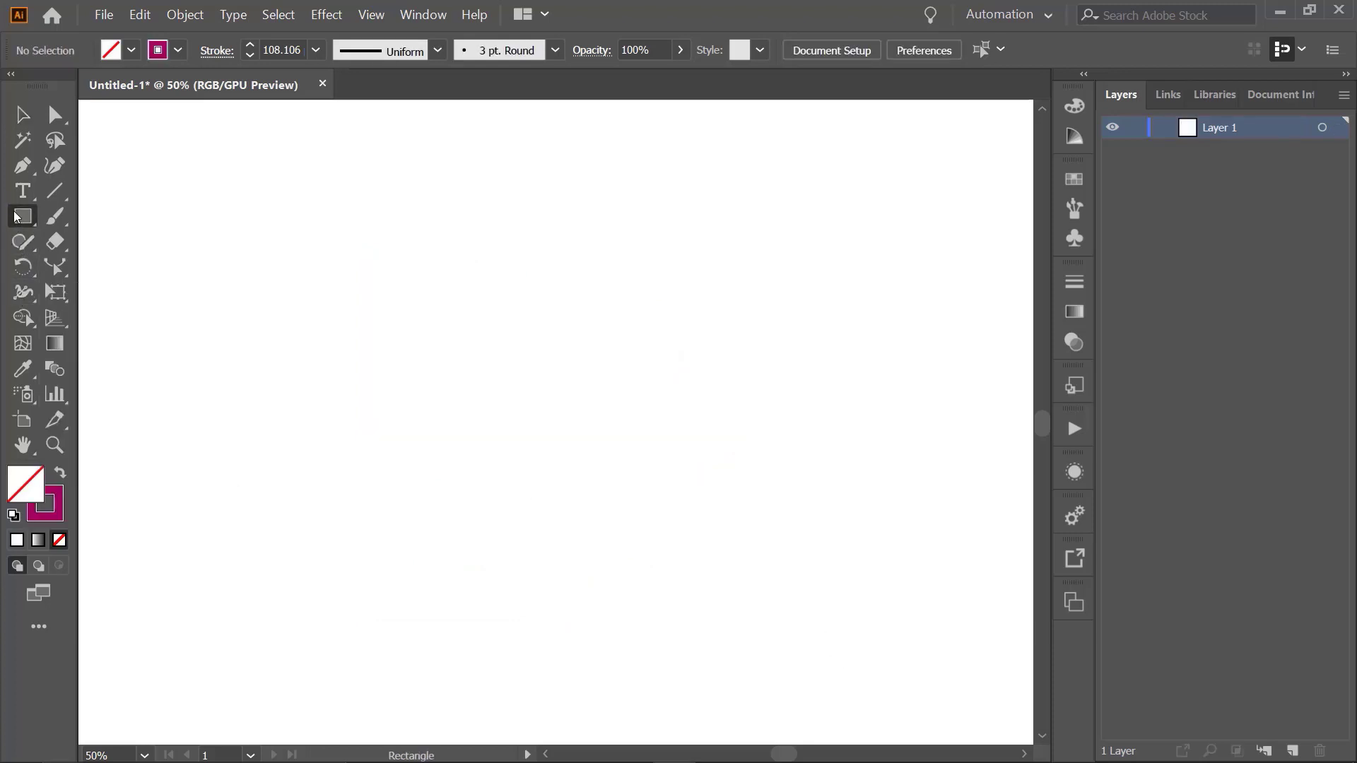
left_click_drag(204, 275, 883, 635)
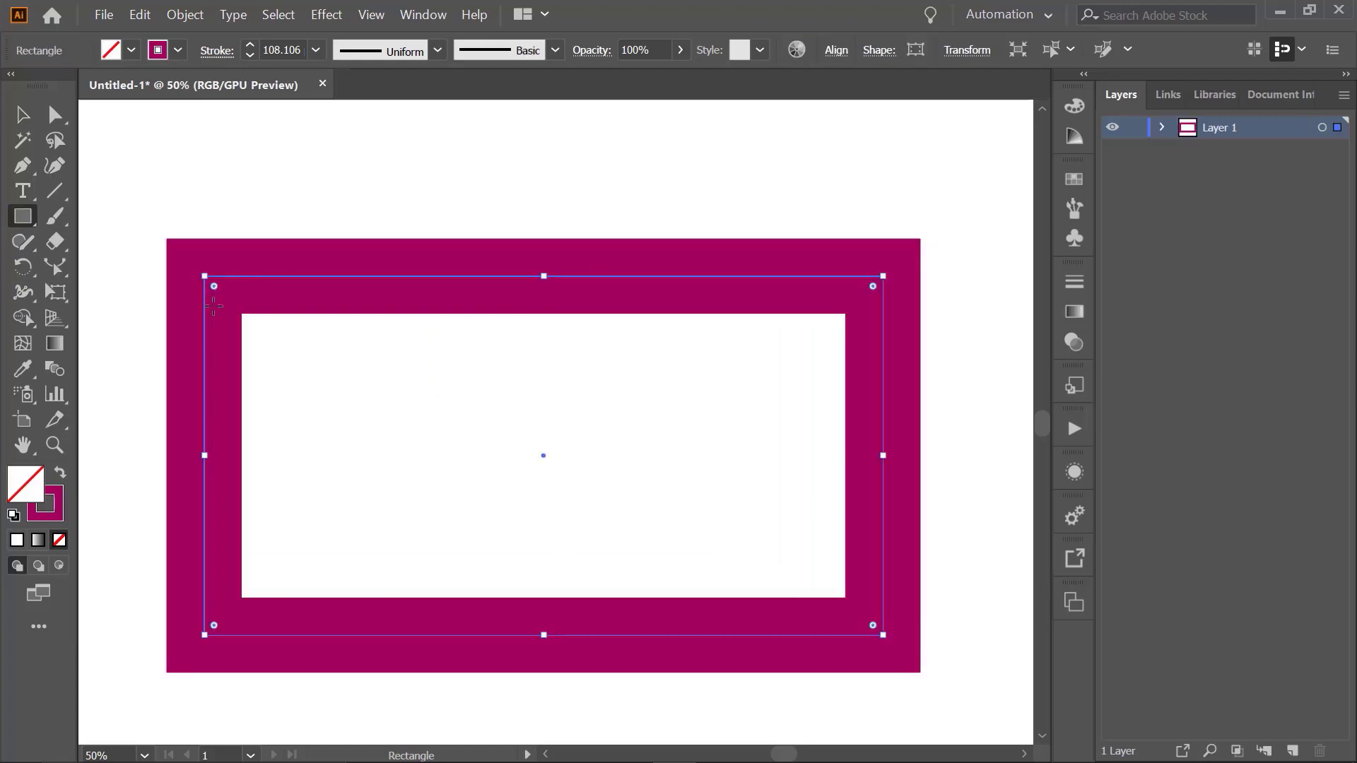
With the Width tool, vary the rectangle's stroke at its upper-left corner, pinch the bottom edge to nothing and bulge the top edge's right part.
left_click(26, 292)
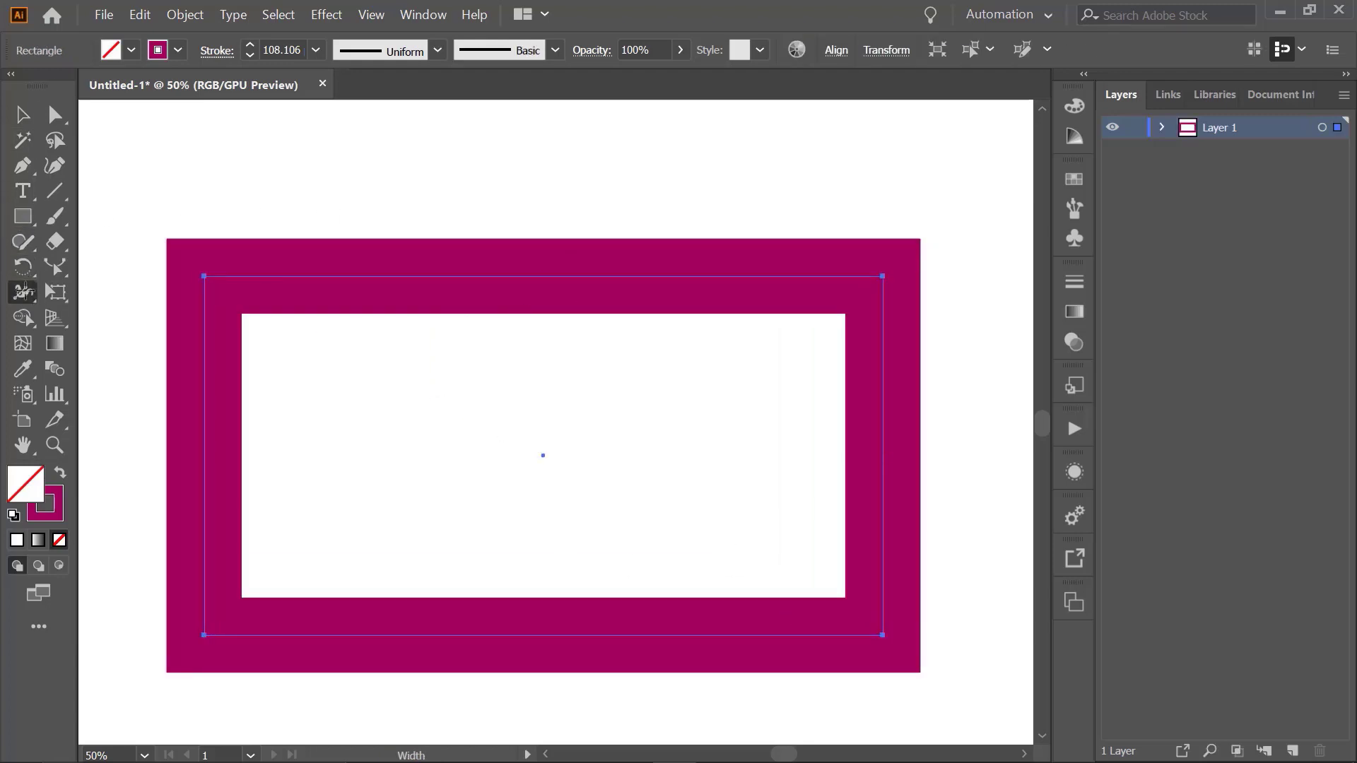
mouse_move(203, 273)
left_mouse_down()
mouse_move(274, 336)
mouse_move(258, 318)
left_mouse_up()
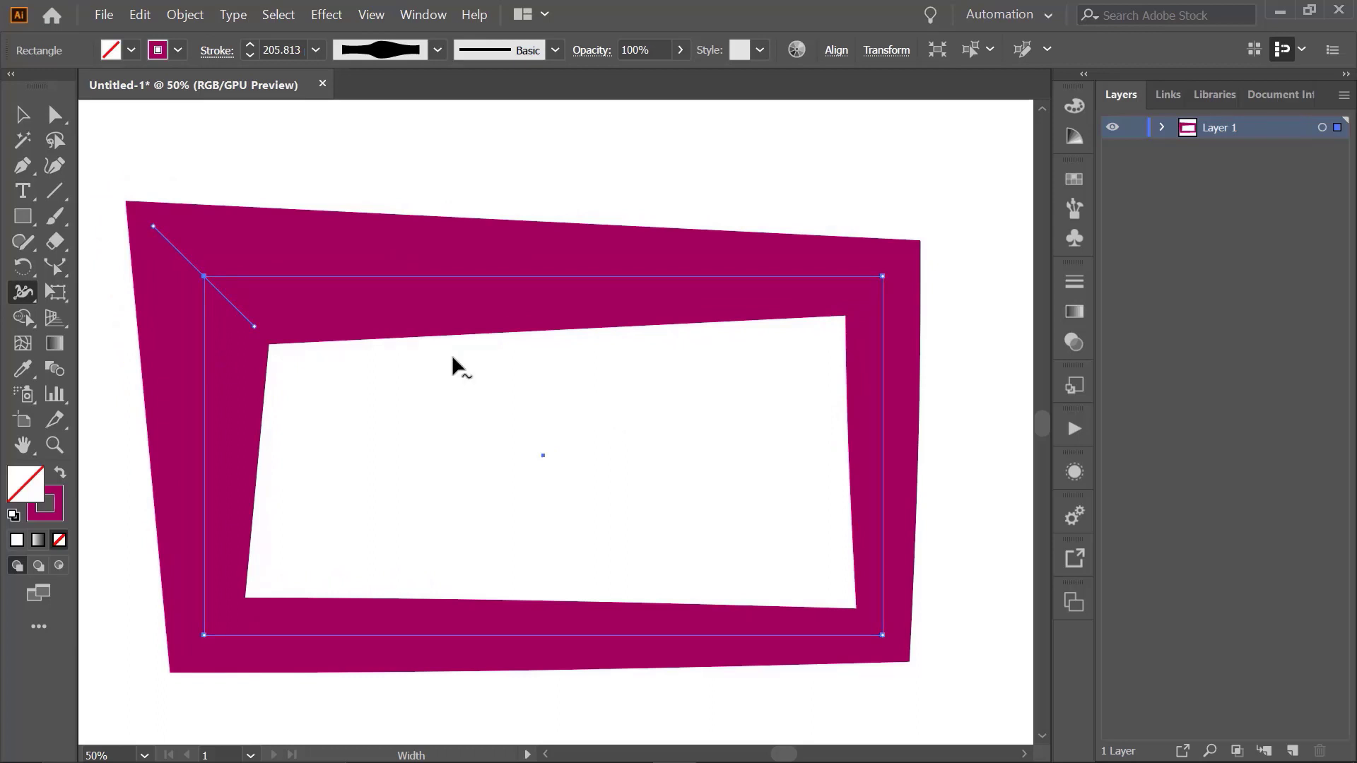
left_click_drag(153, 226, 261, 188)
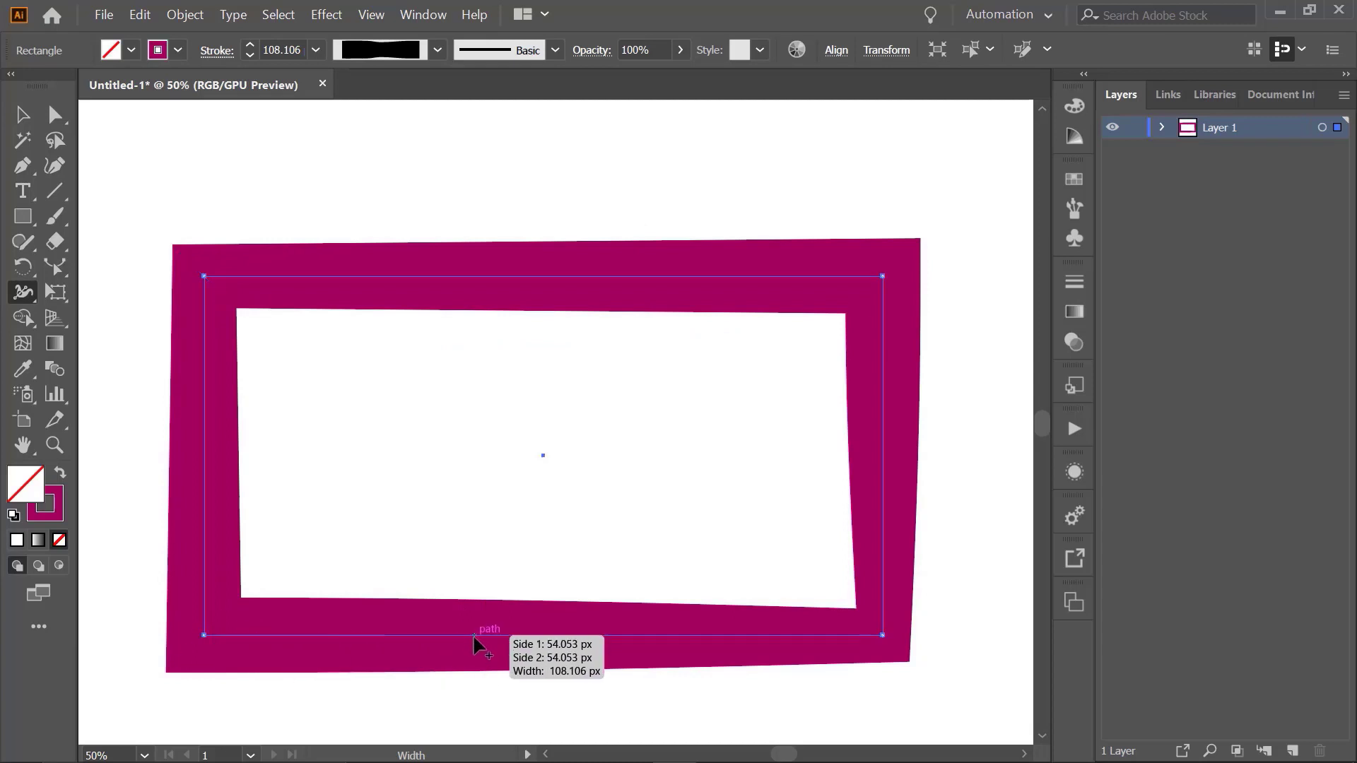
left_click_drag(473, 634, 472, 569)
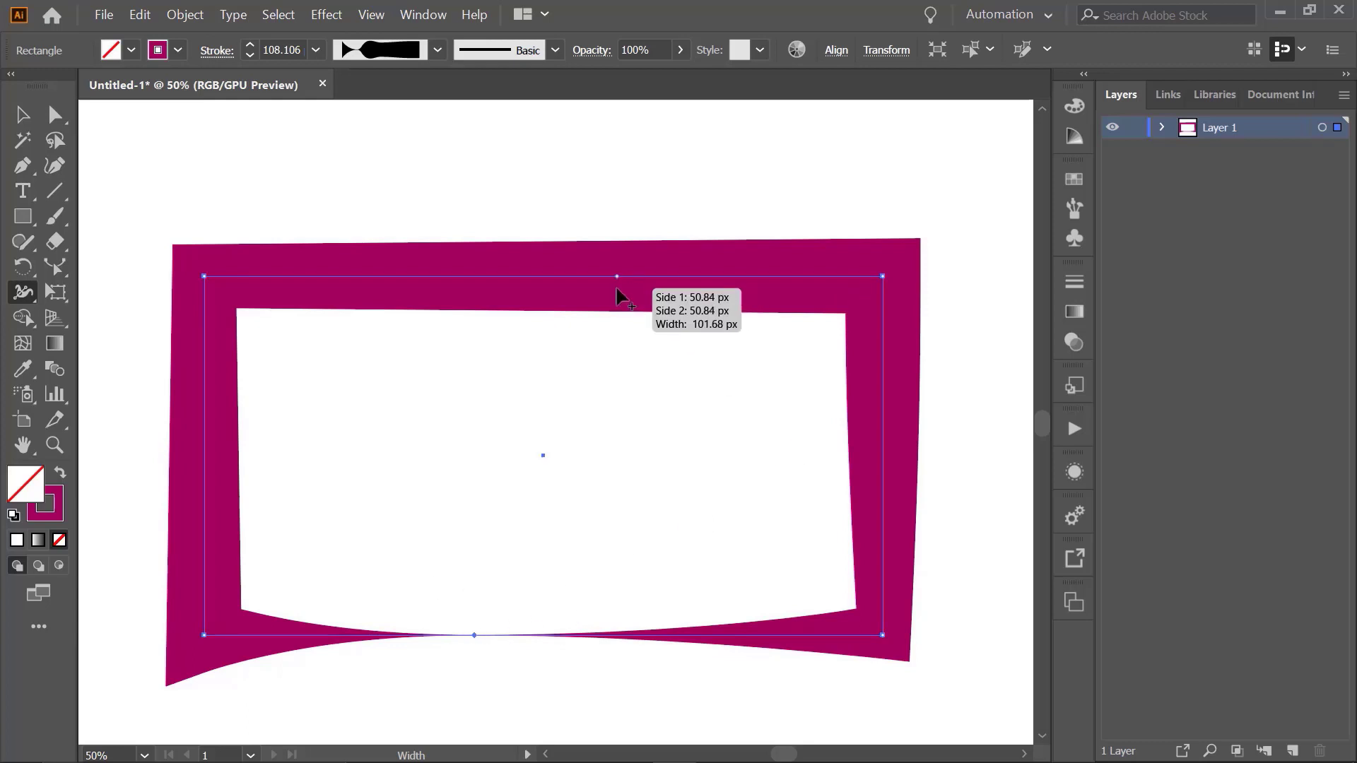
left_click_drag(798, 277, 809, 385)
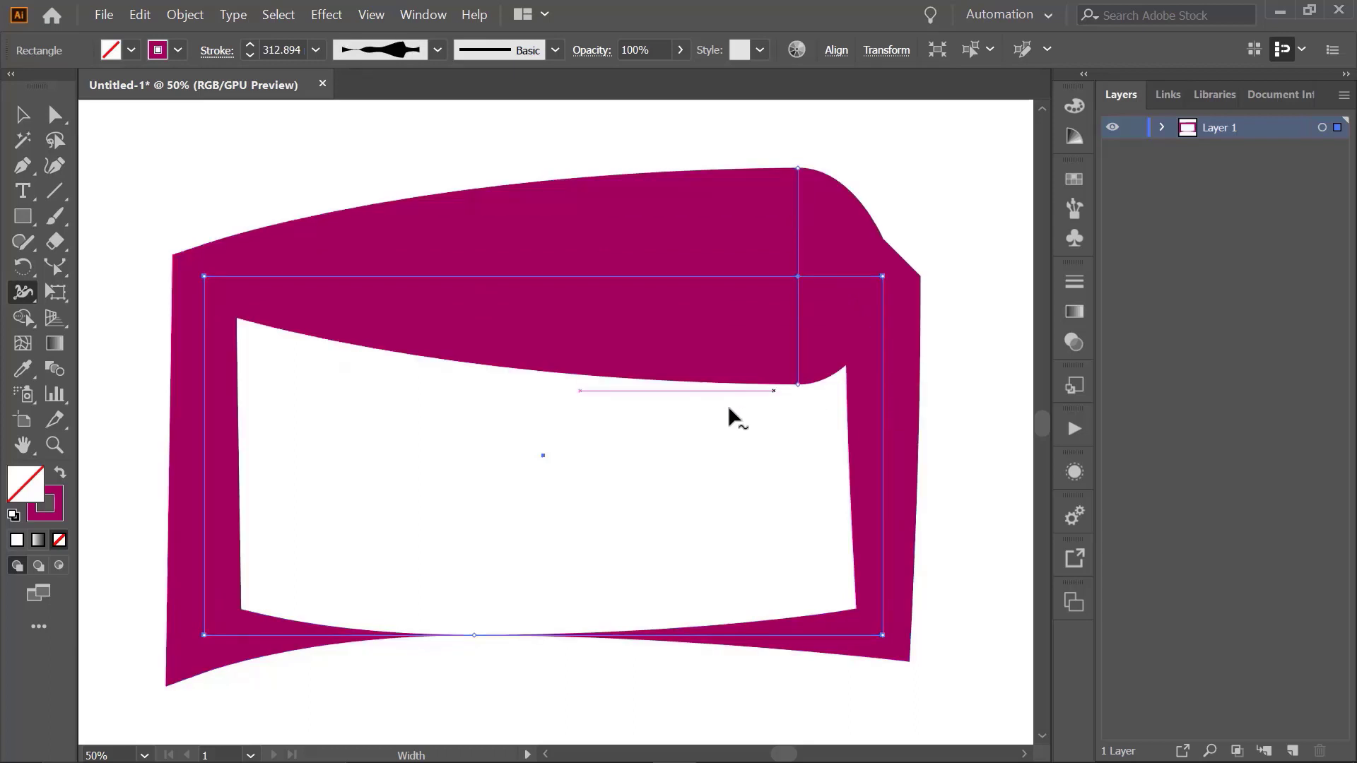
Select the whole distorted rectangle and delete it.
left_click(22, 114)
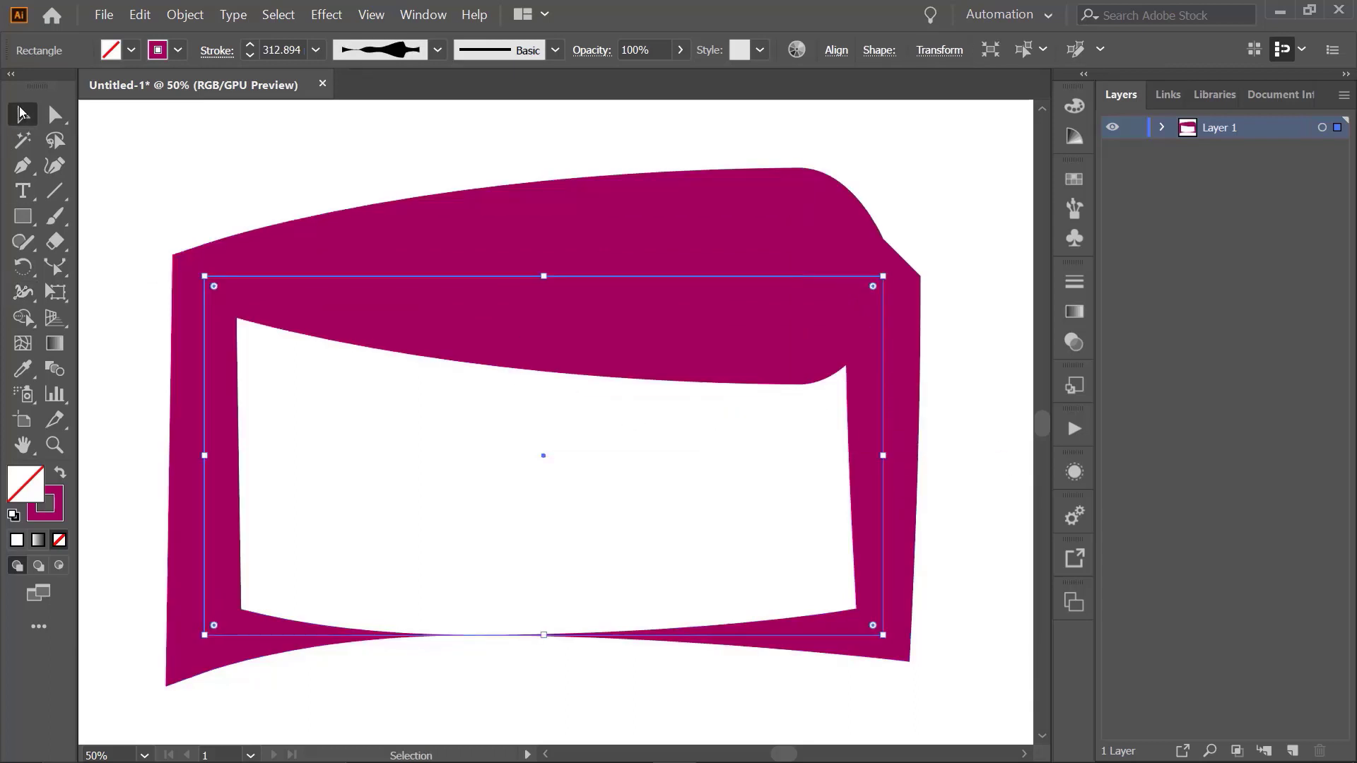
left_click(195, 191)
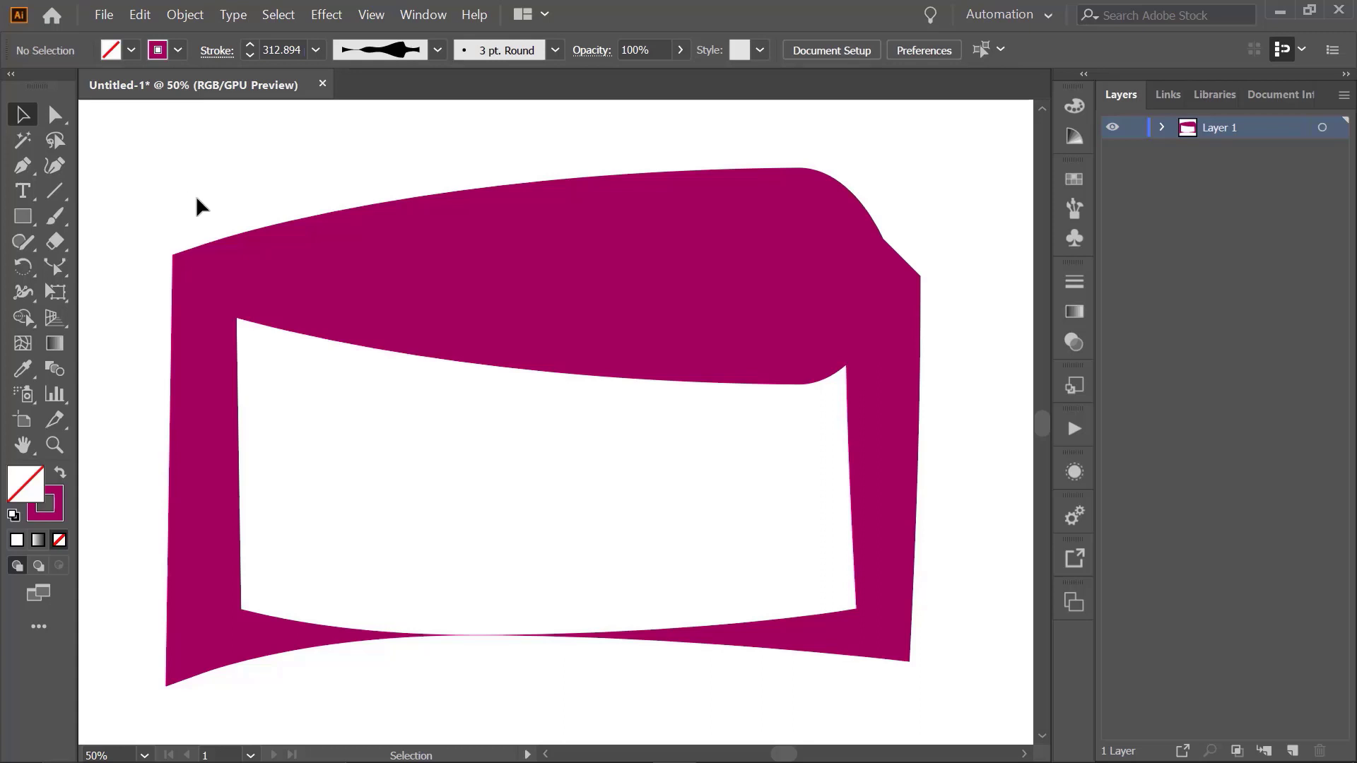
left_click_drag(119, 165, 869, 671)
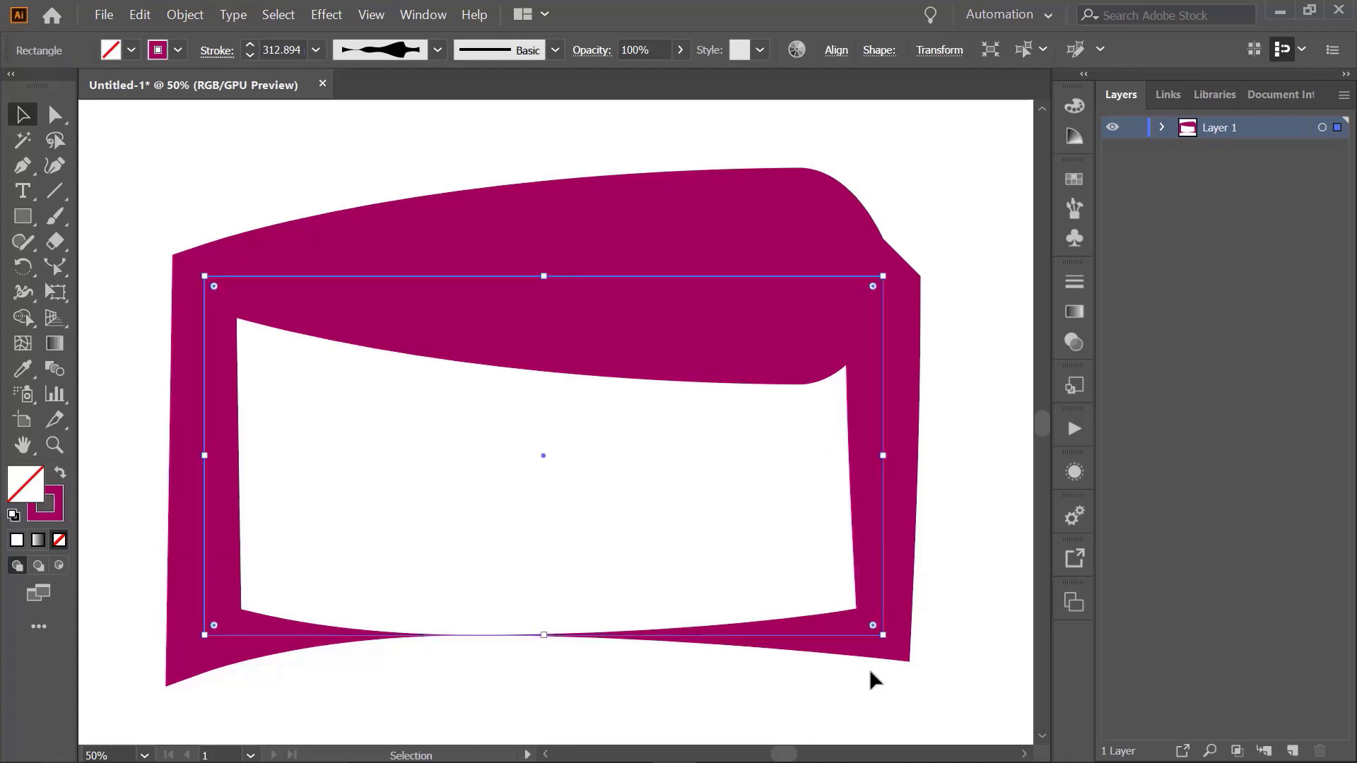
key("Delete")
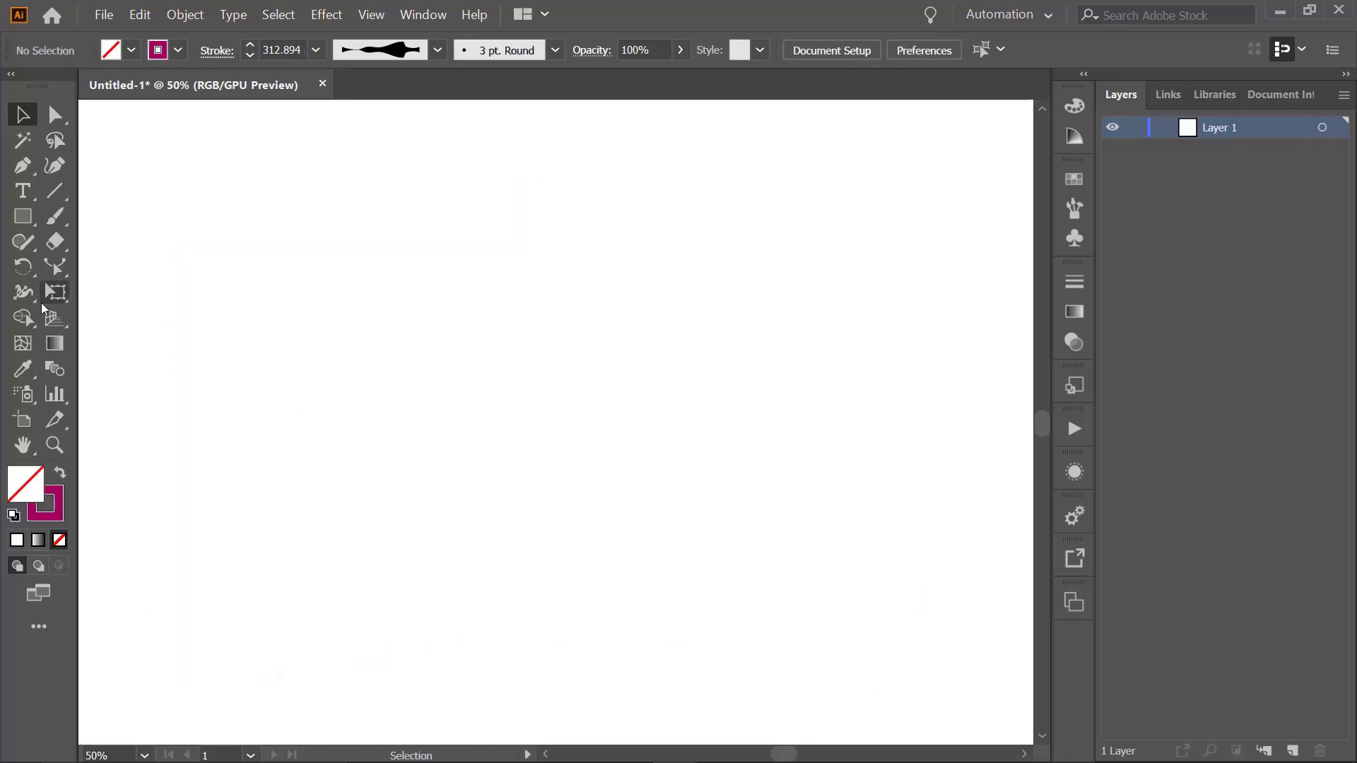
Draw a new wide rectangle across the middle of the artboard and fill it with pure red.
left_click(22, 296)
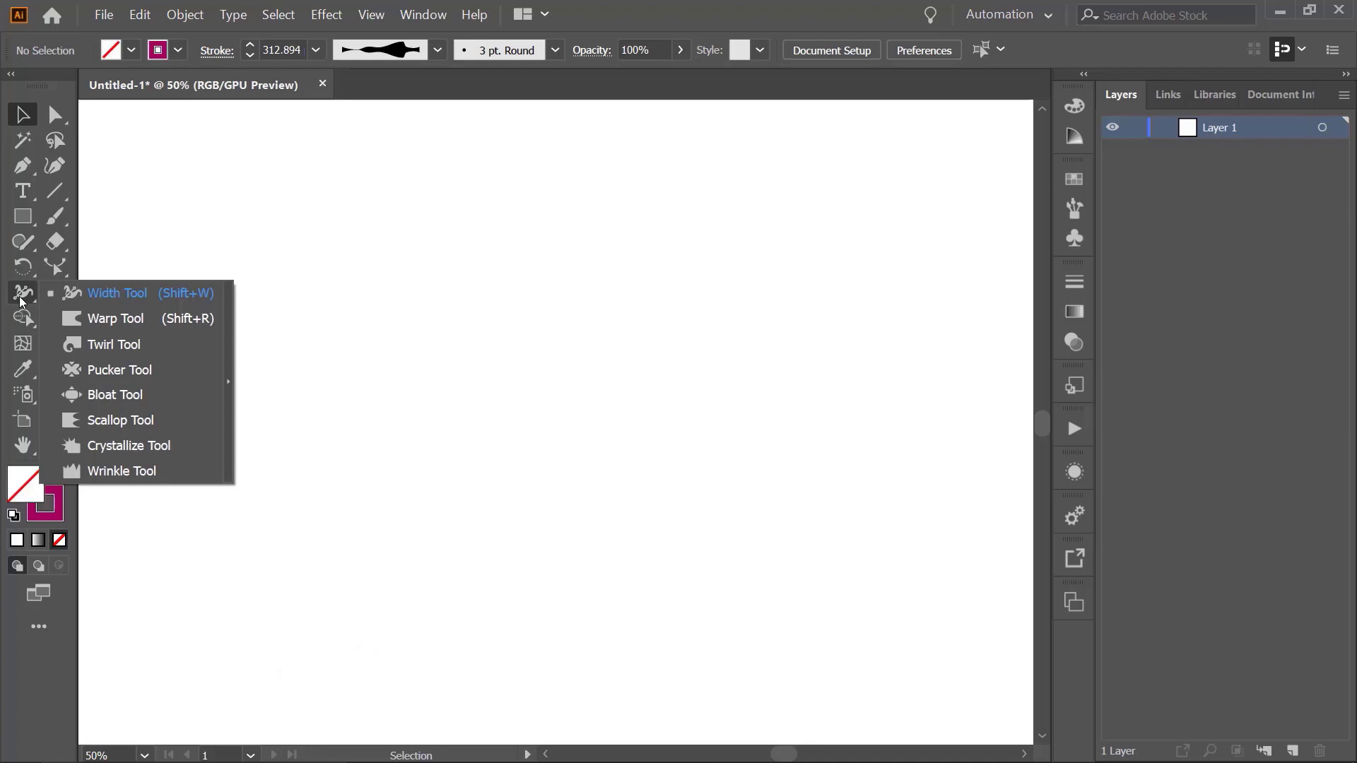
left_click(24, 221)
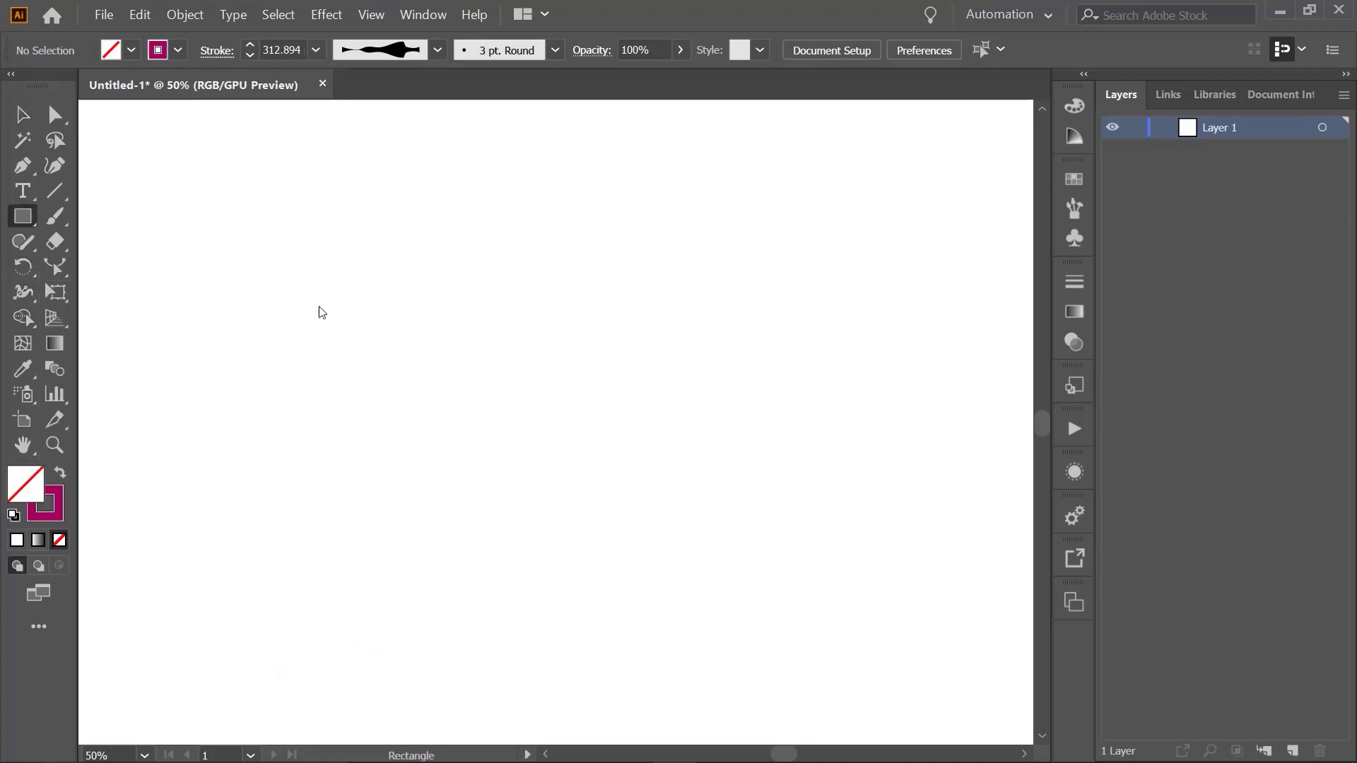
left_click_drag(249, 271, 862, 579)
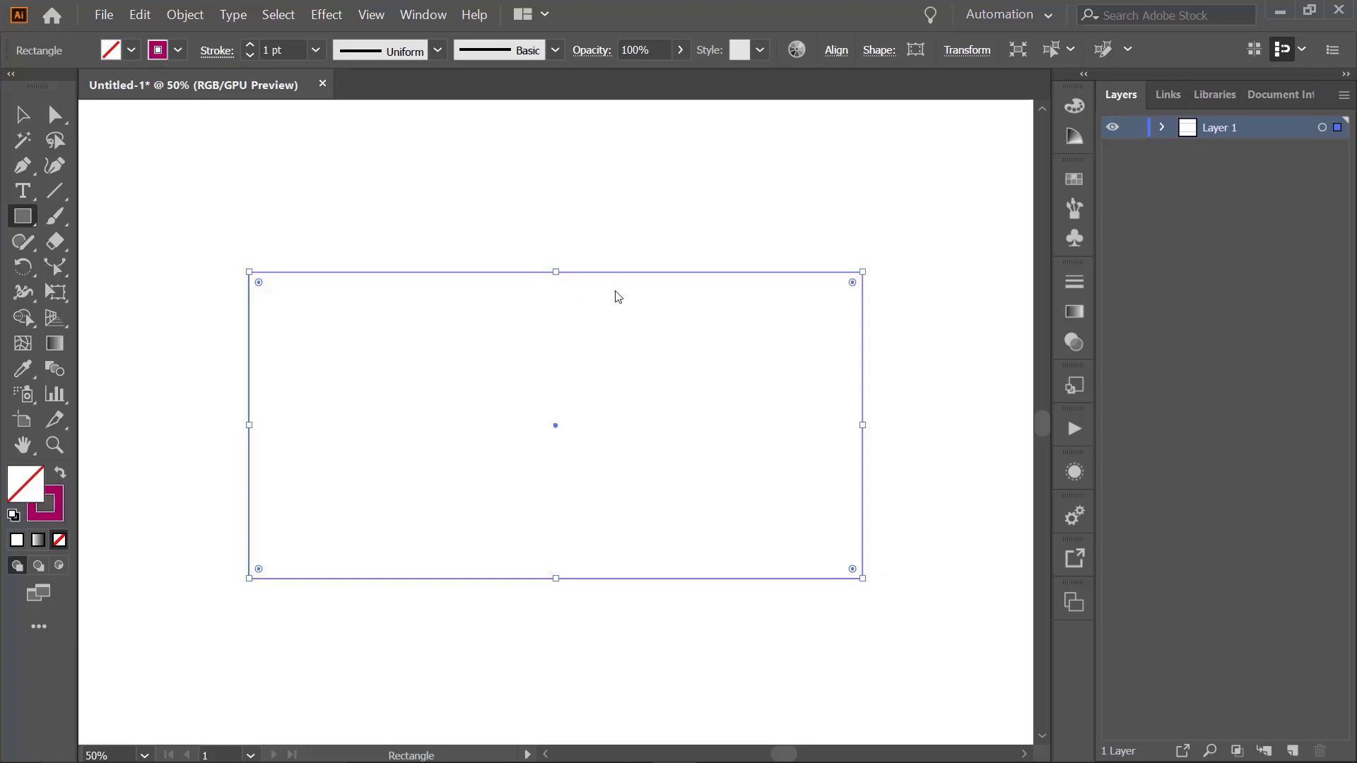
left_click(132, 49)
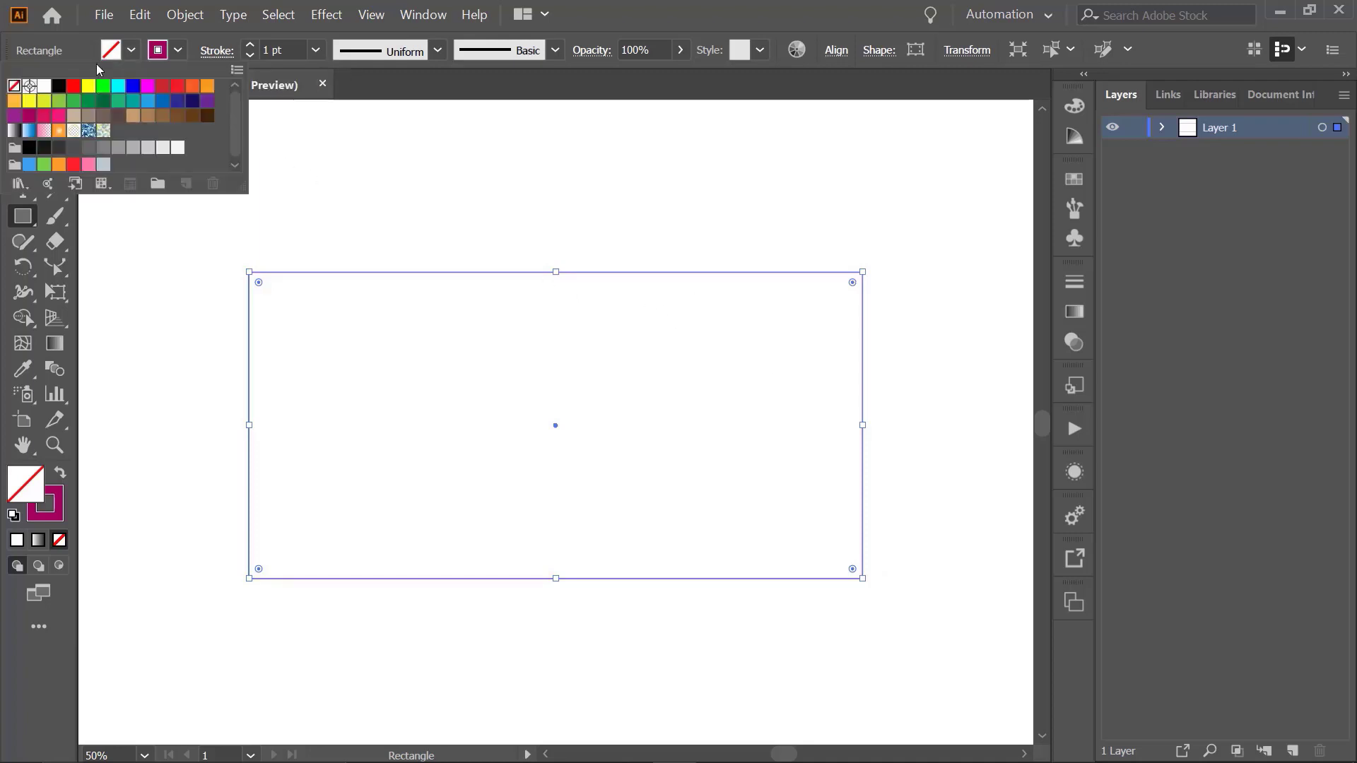
left_click(75, 90)
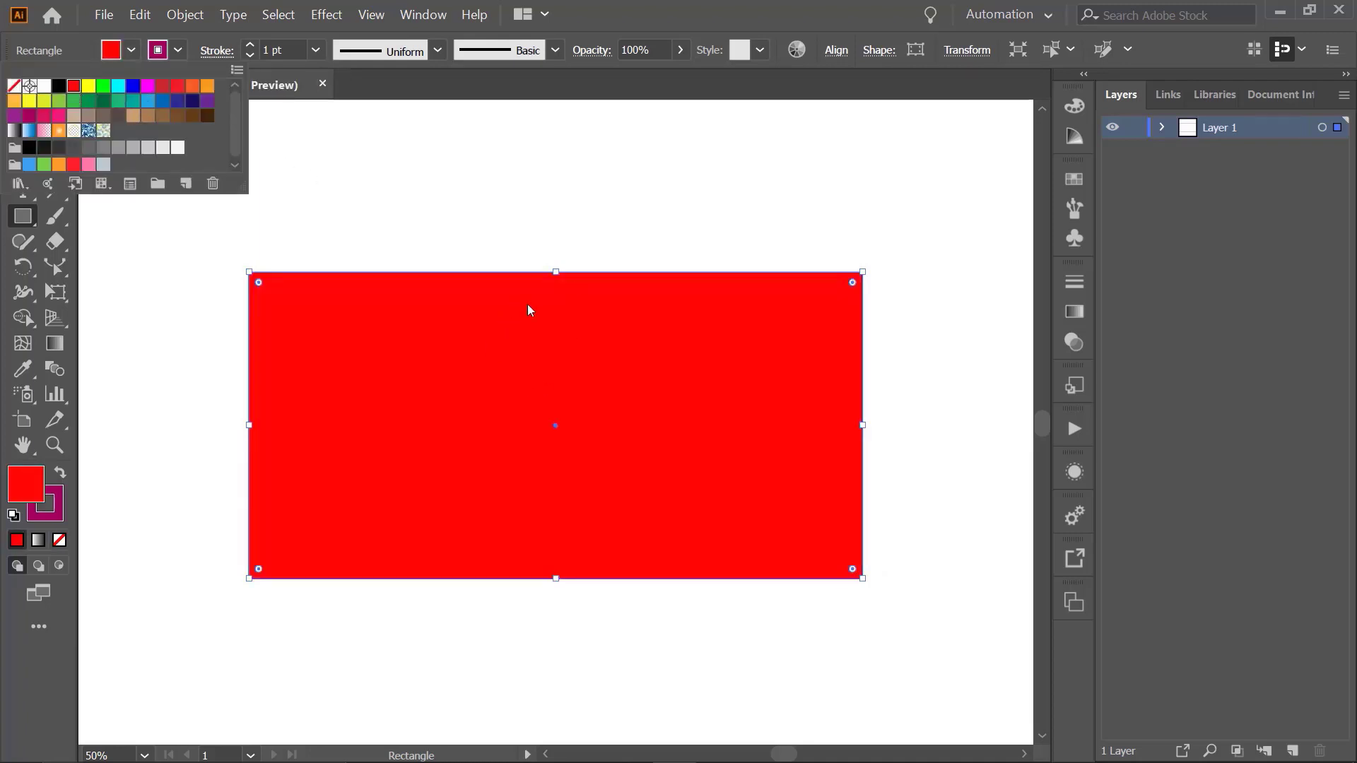
With the Warp tool, push inward dents into the red rectangle's top edge, upper-right corner, right edge and bottom edge, and deselect.
left_click(33, 224)
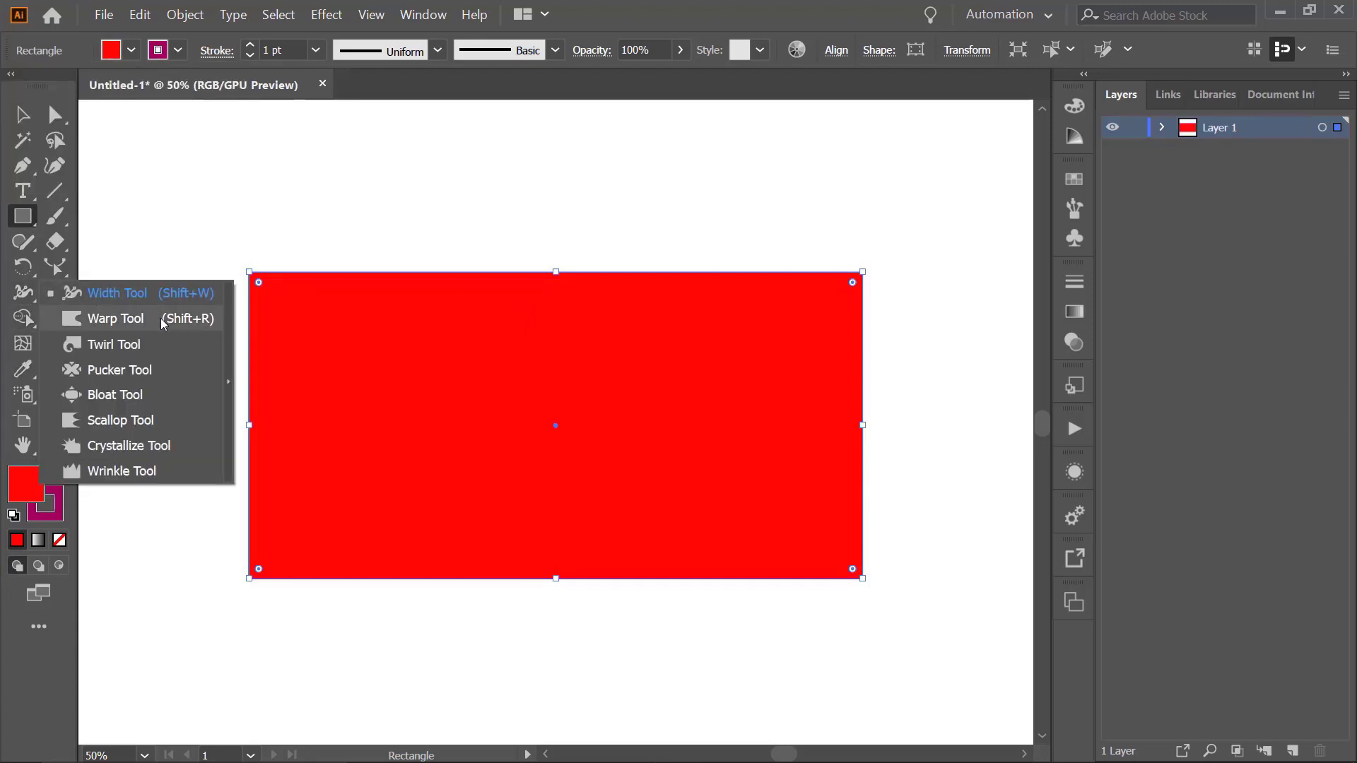
left_click(162, 323)
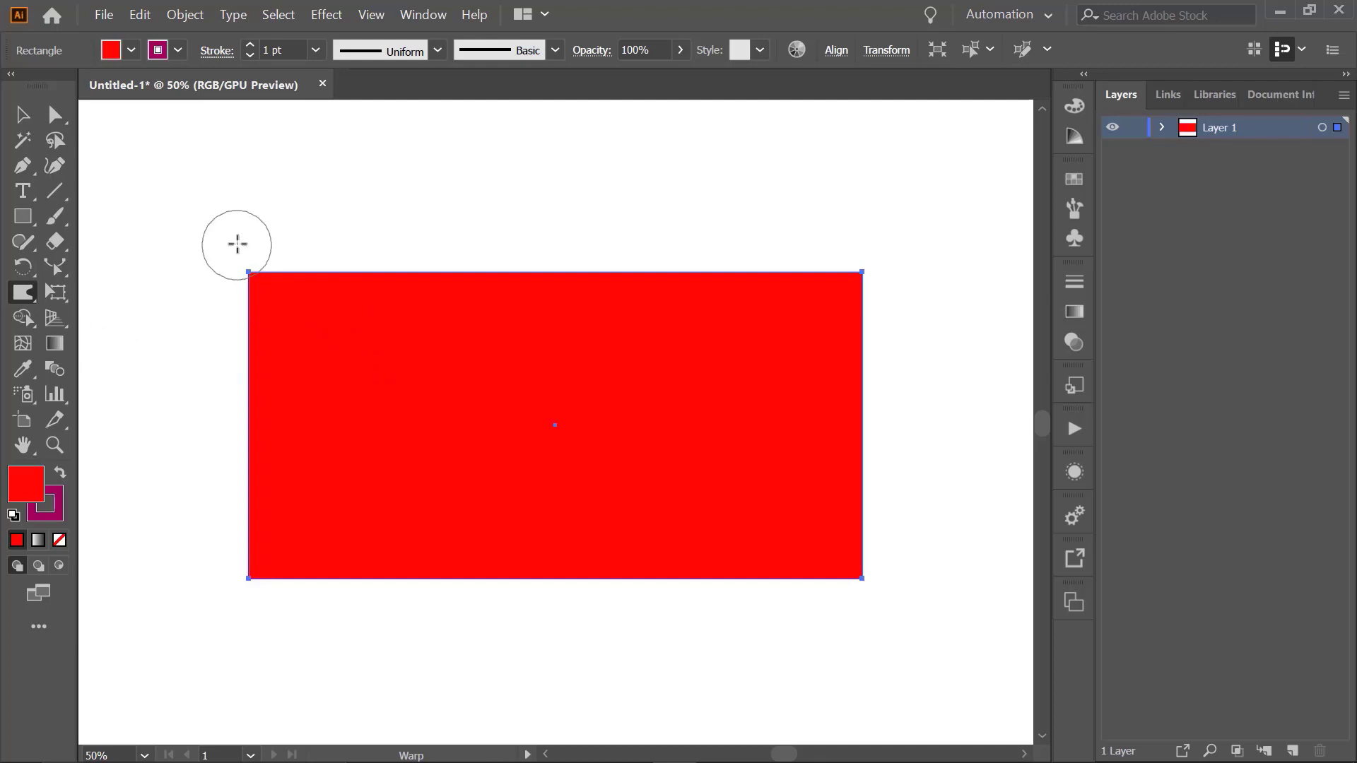
mouse_move(297, 261)
left_mouse_down()
mouse_move(297, 379)
mouse_move(321, 348)
left_mouse_up()
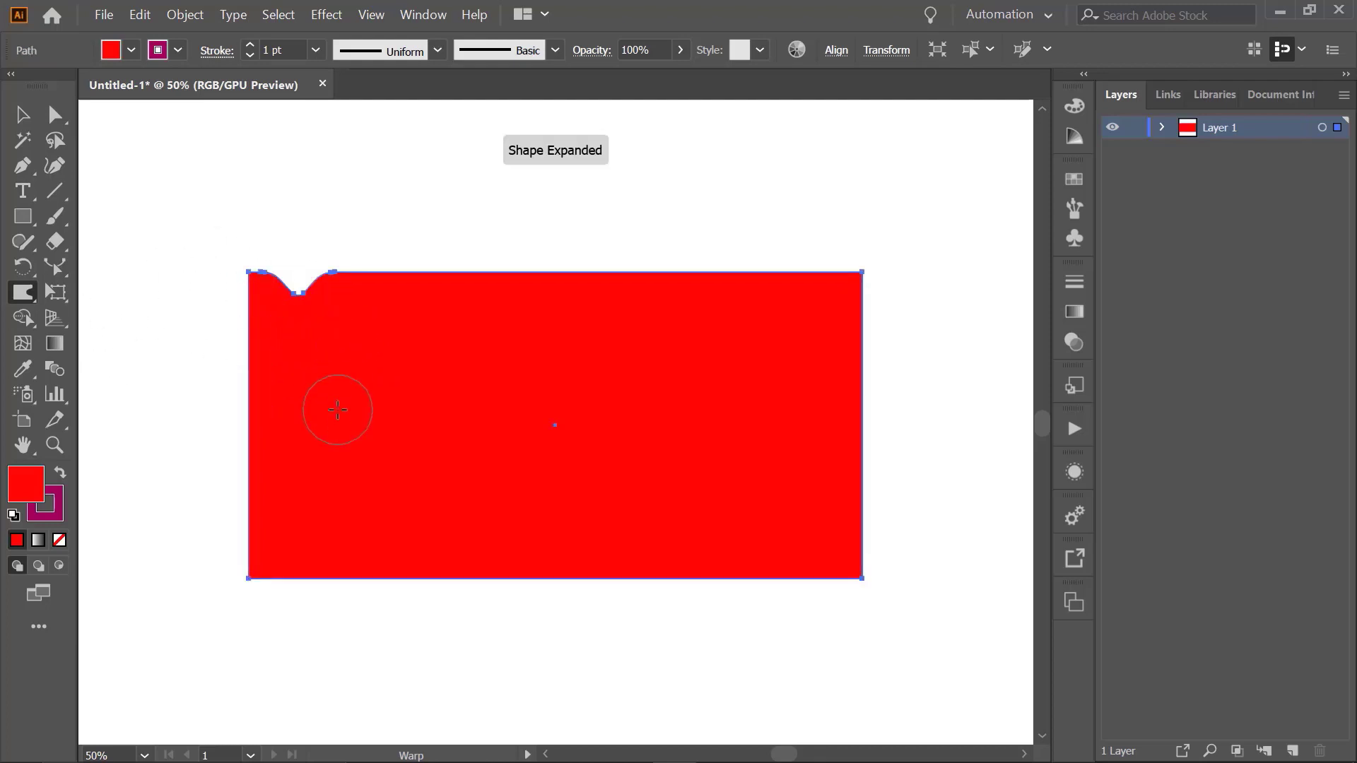
mouse_move(833, 247)
left_mouse_down()
mouse_move(854, 282)
mouse_move(756, 351)
left_mouse_up()
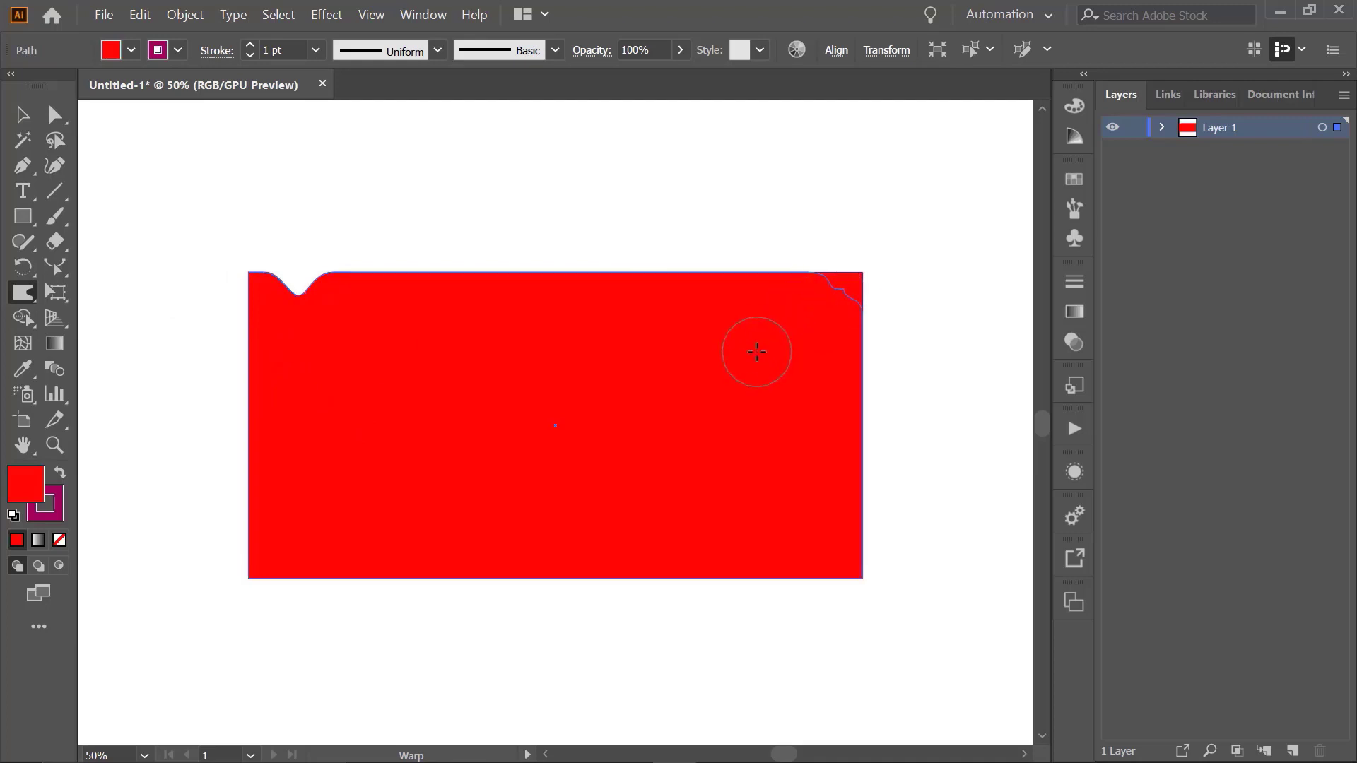
mouse_move(905, 391)
left_mouse_down()
mouse_move(812, 424)
mouse_move(718, 433)
left_mouse_up()
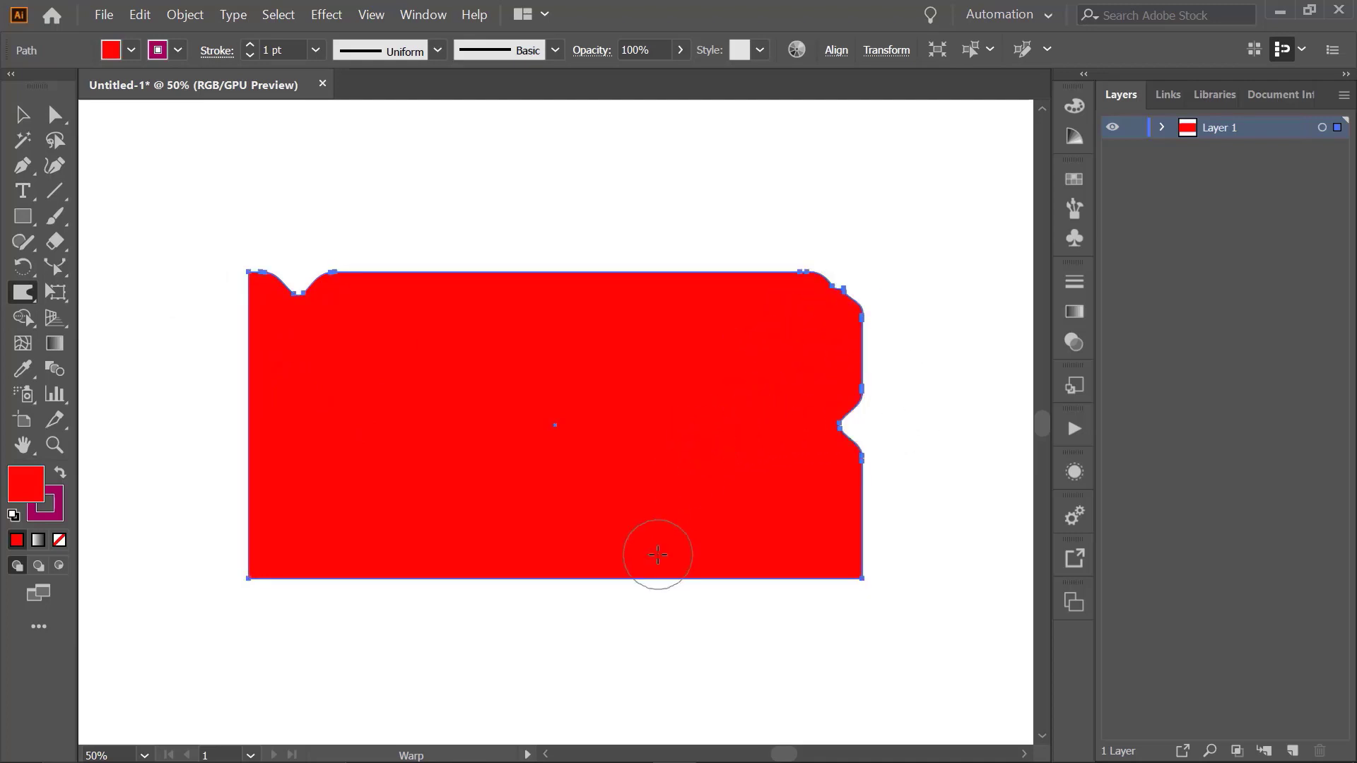
mouse_move(639, 606)
left_mouse_down()
mouse_move(624, 478)
mouse_move(628, 490)
left_mouse_up()
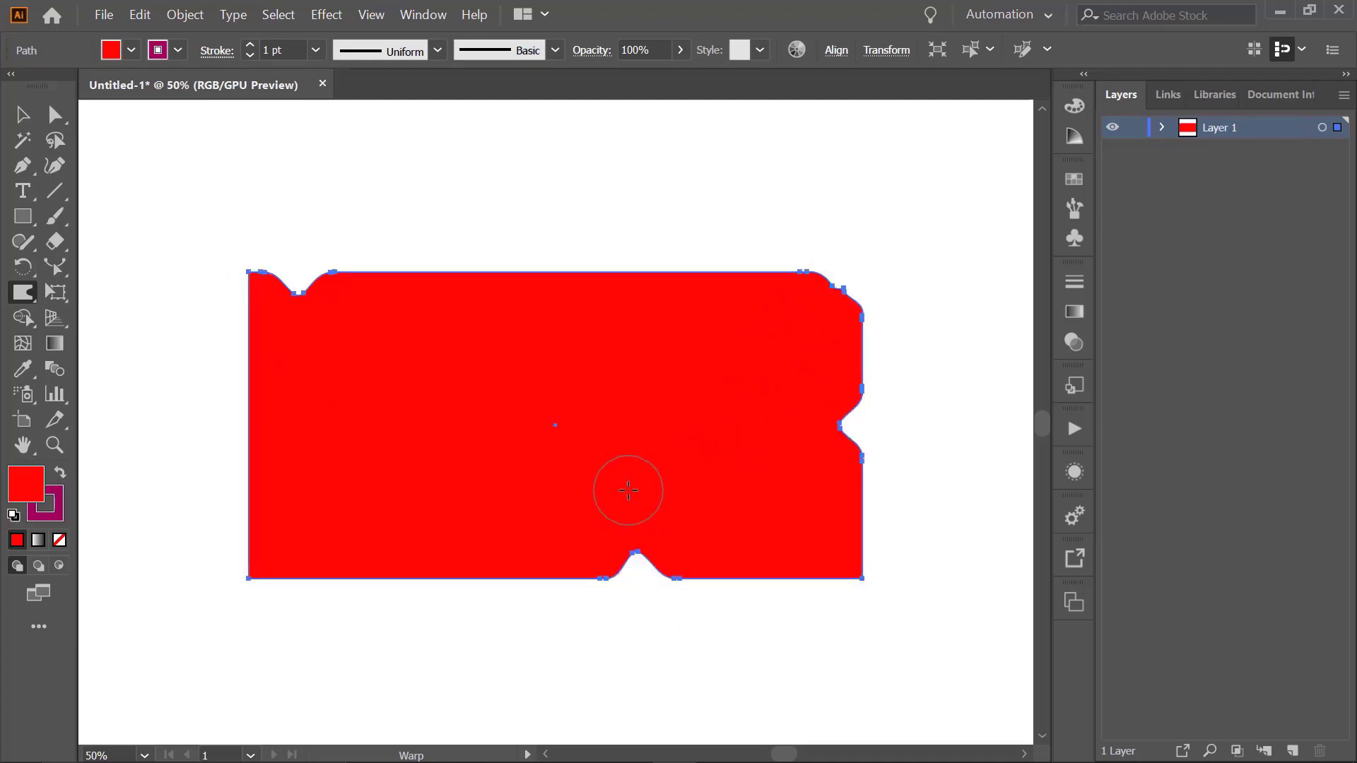
left_click(22, 114)
left_click(513, 203)
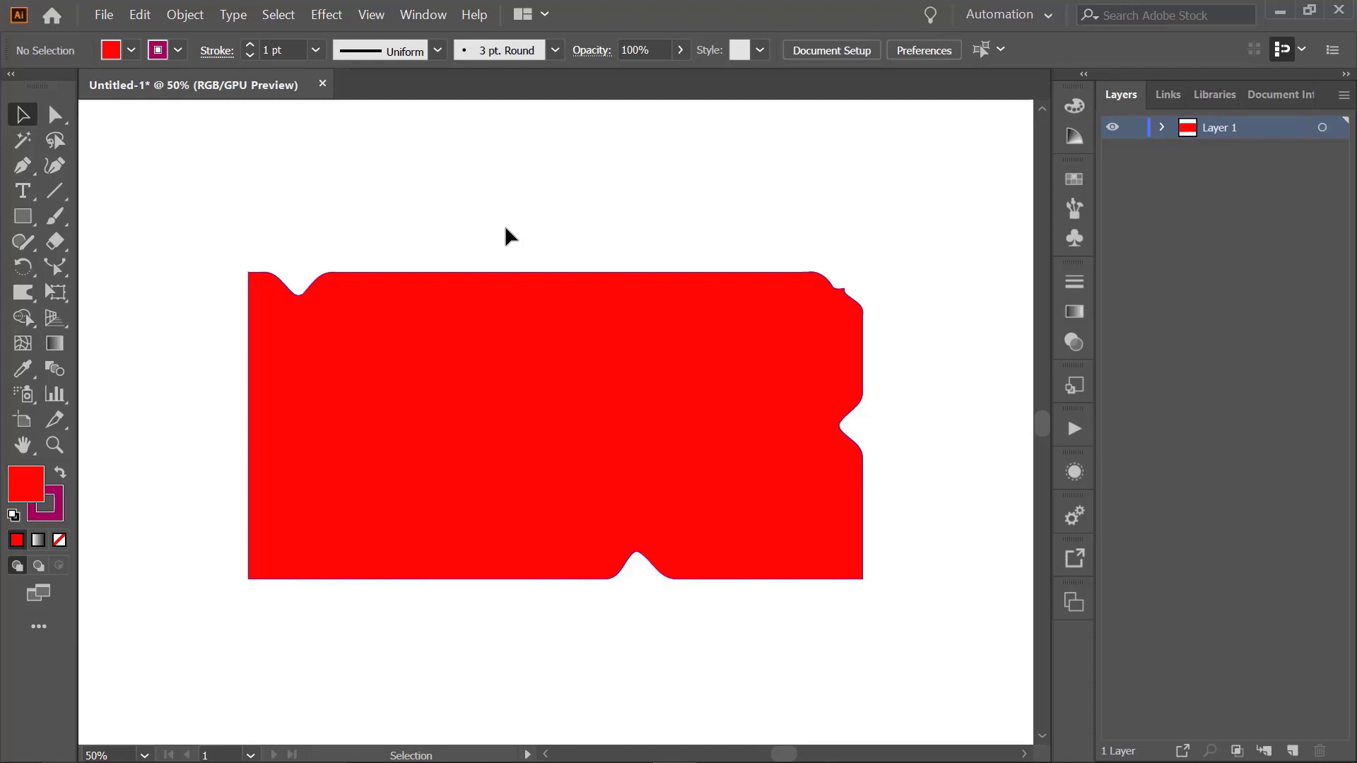
With the Twirl tool, add one swirl on the top edge, two each on the right and bottom edges, and one at the lower-left corner.
left_click(29, 292)
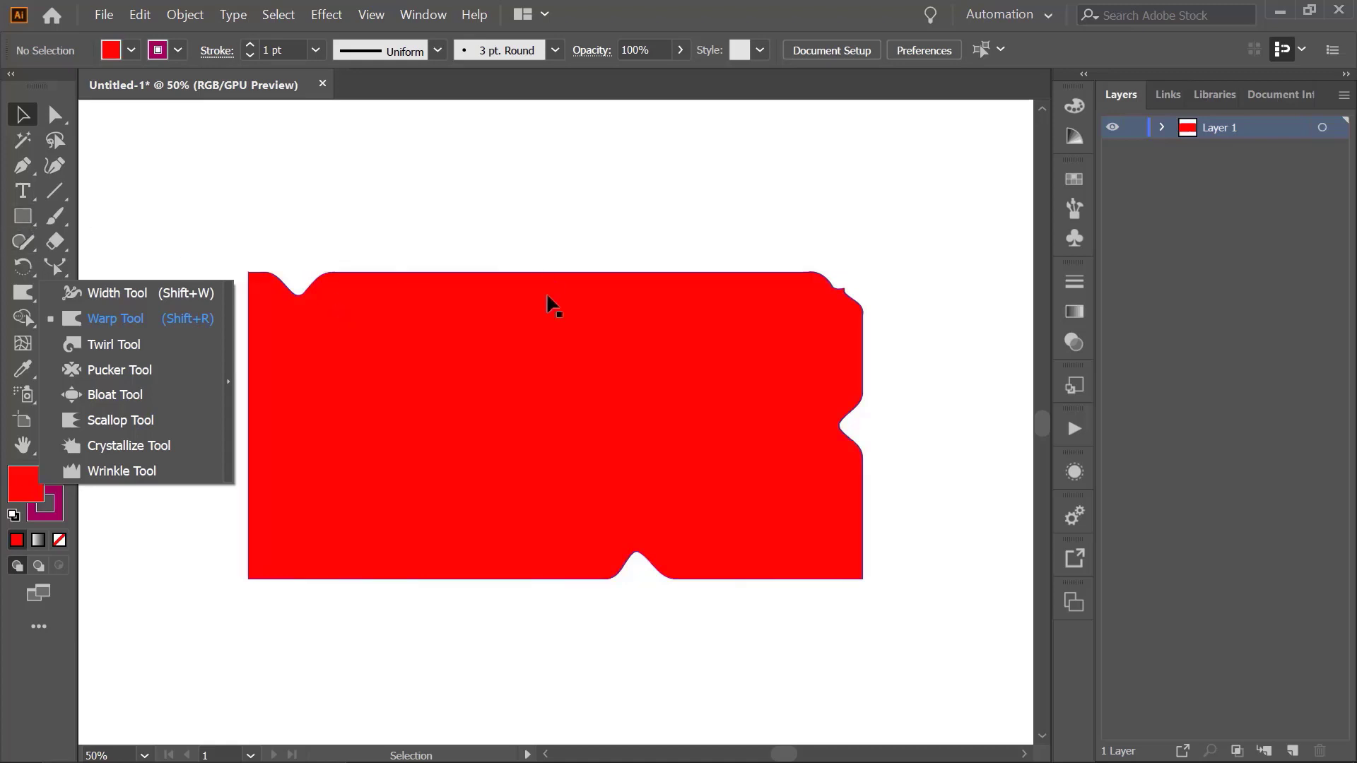
left_click(151, 346)
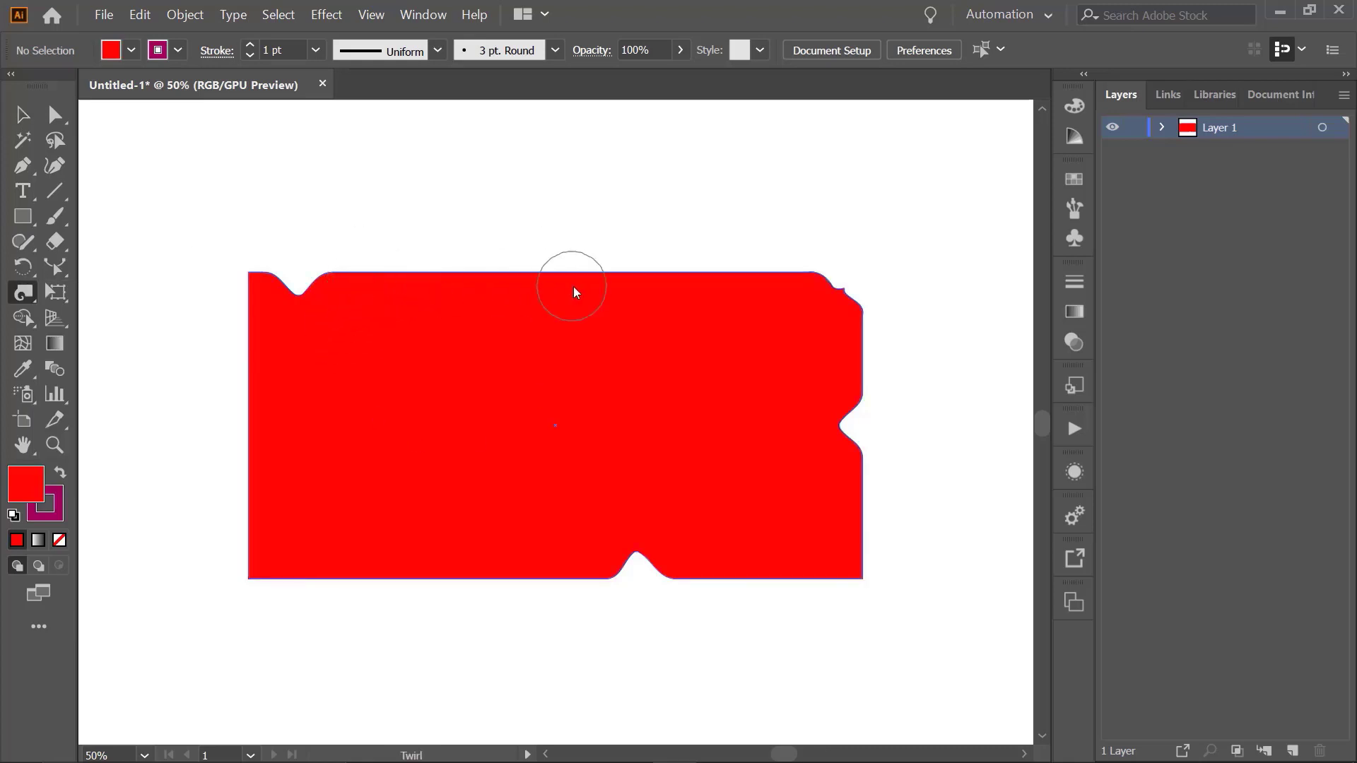
left_click_drag(528, 279, 528, 278)
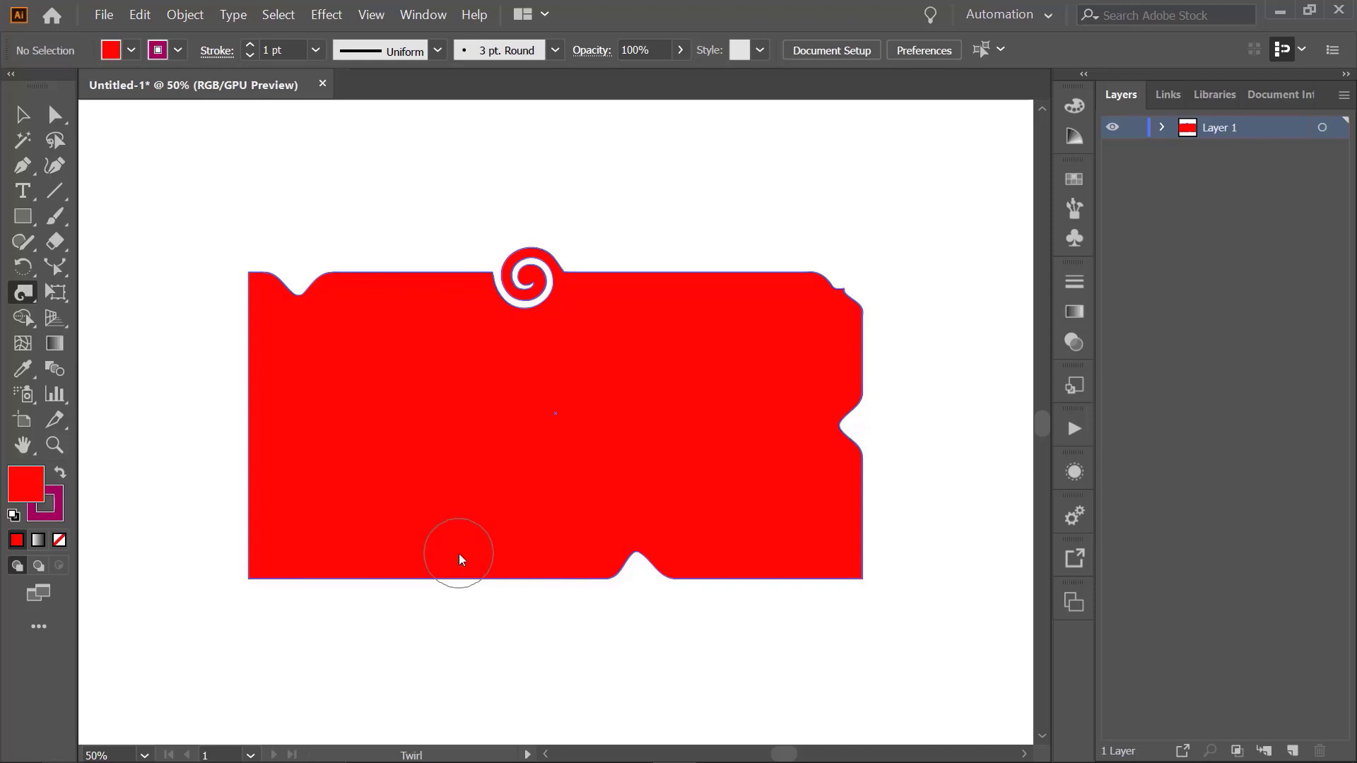
left_click_drag(857, 369, 857, 370)
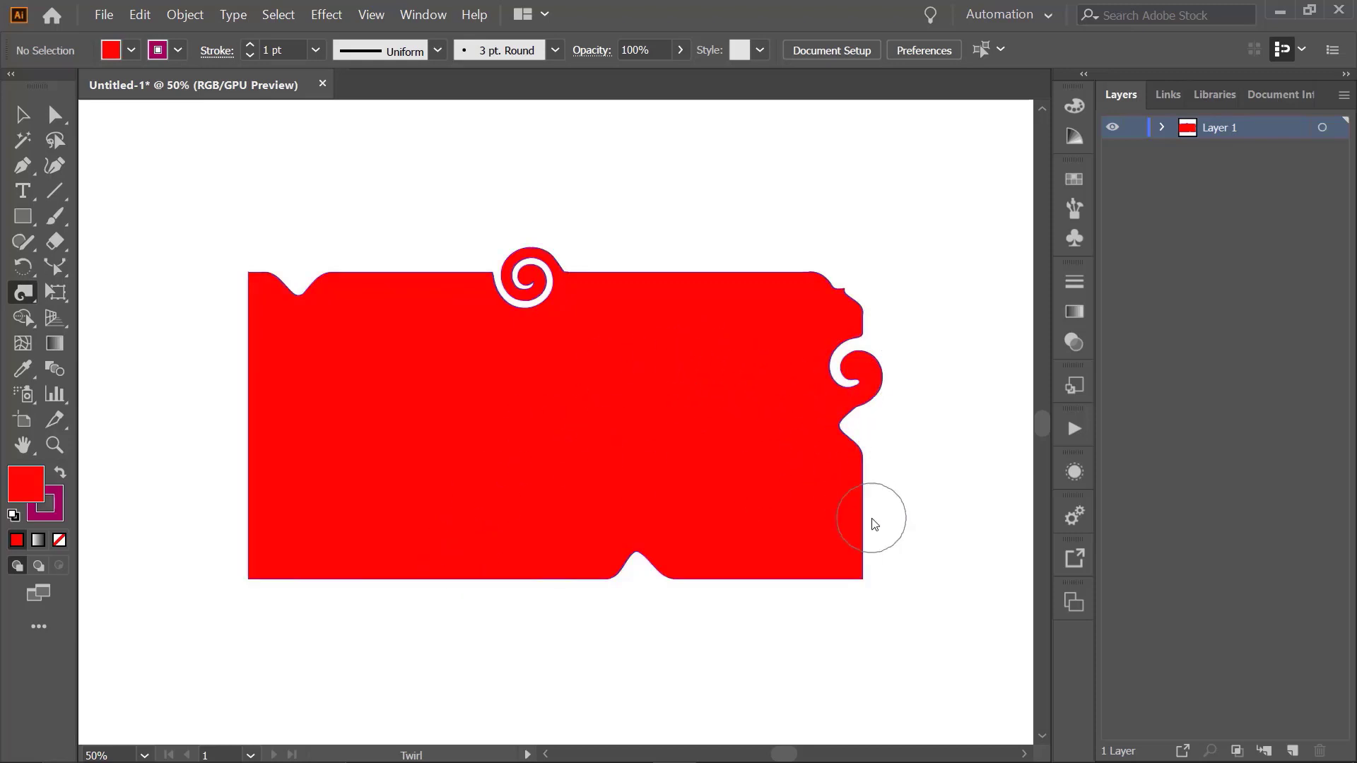
left_click_drag(865, 521, 866, 521)
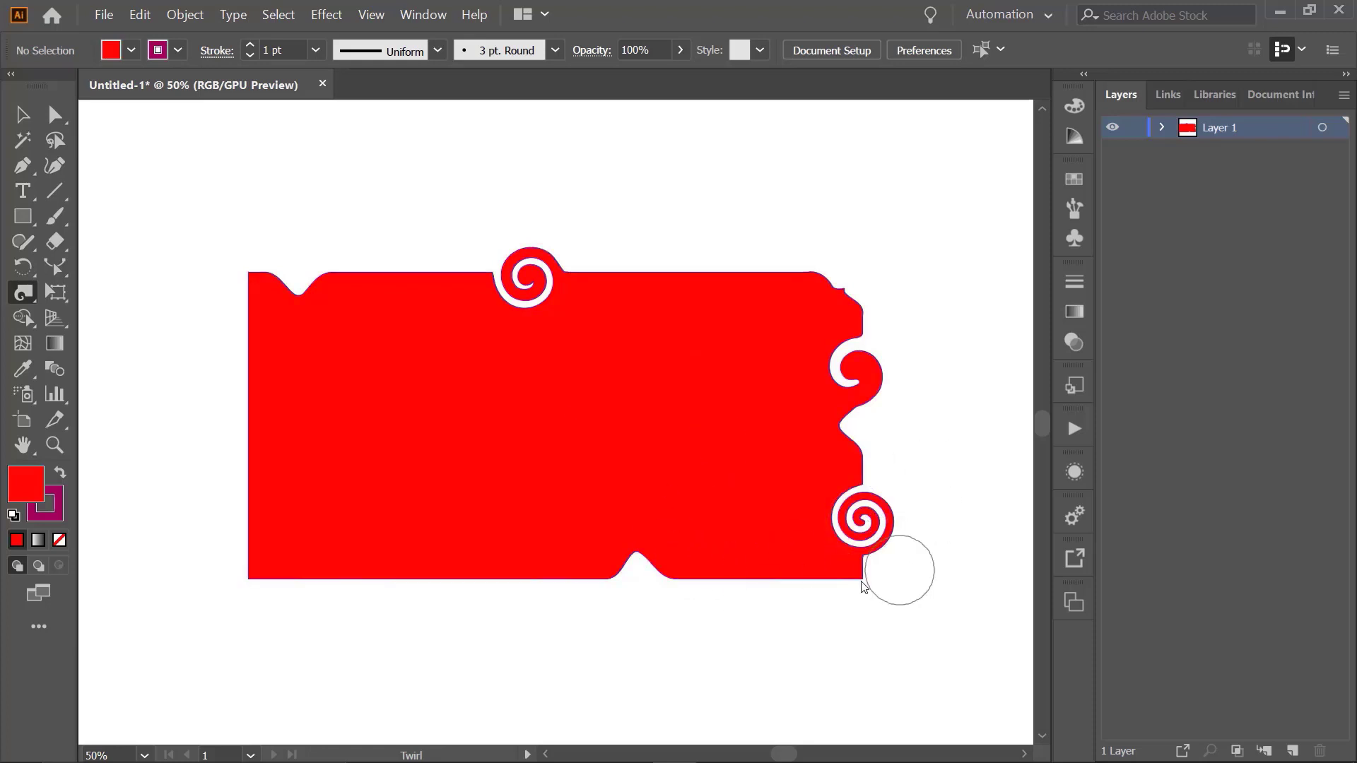
left_click_drag(700, 561, 699, 562)
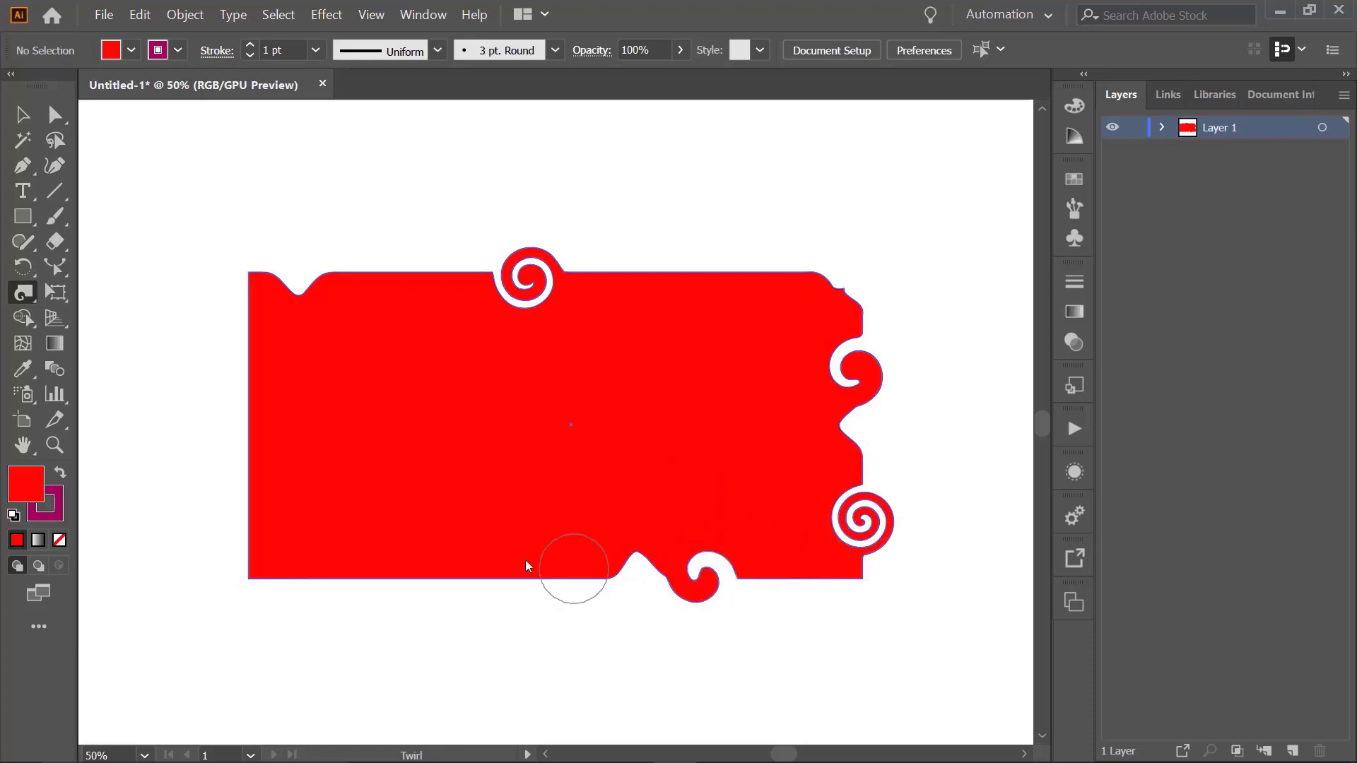
left_click_drag(415, 591, 415, 590)
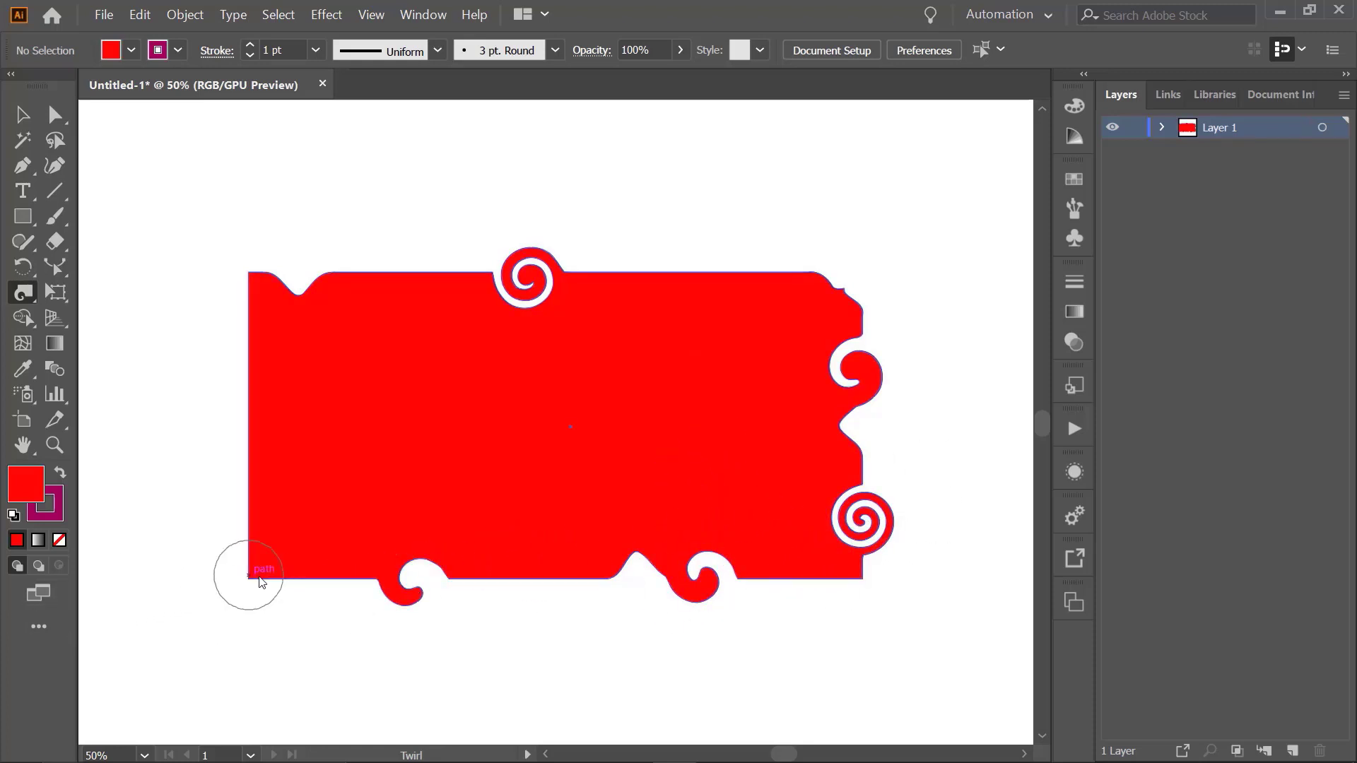
left_click_drag(266, 575, 269, 581)
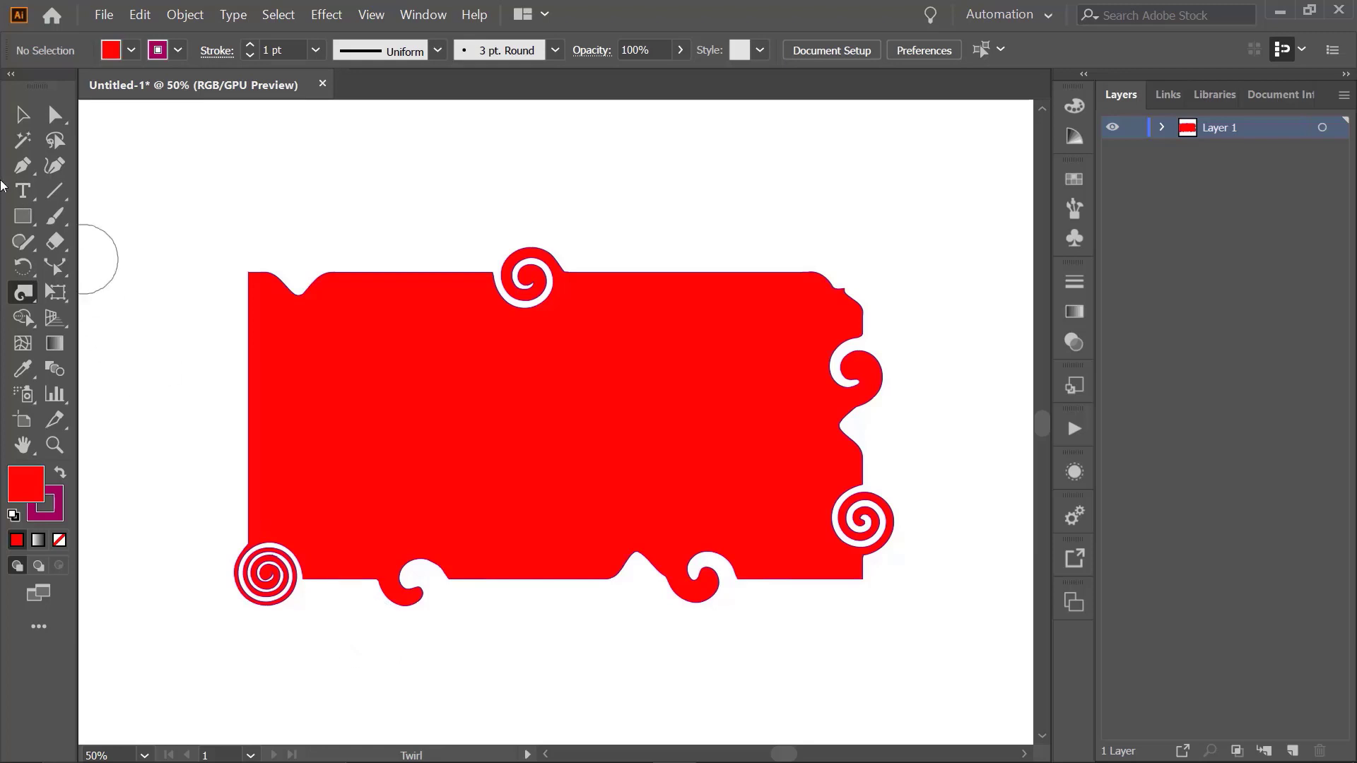
With the Pucker tool, pull the left part of the top edge diagonally down through the shape to just beyond the left edge.
left_click(24, 294)
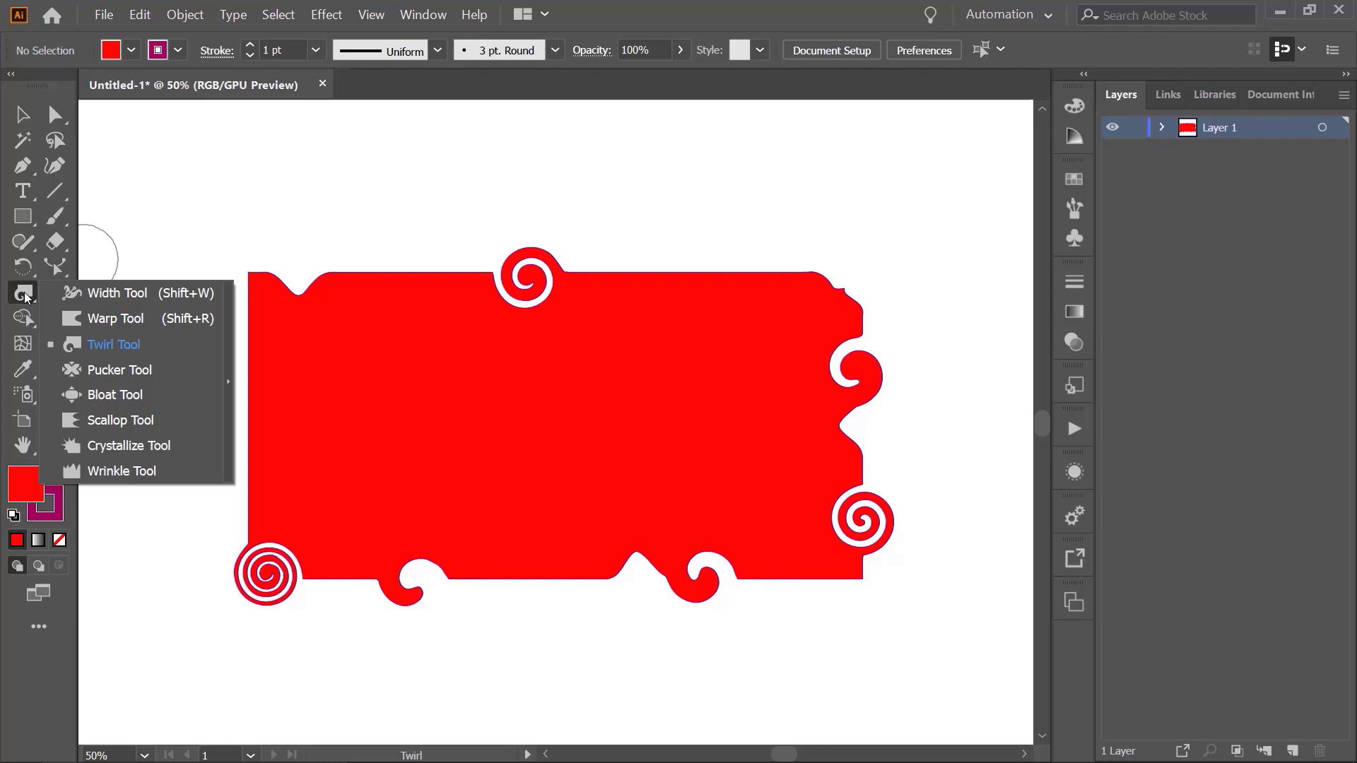
left_click(116, 370)
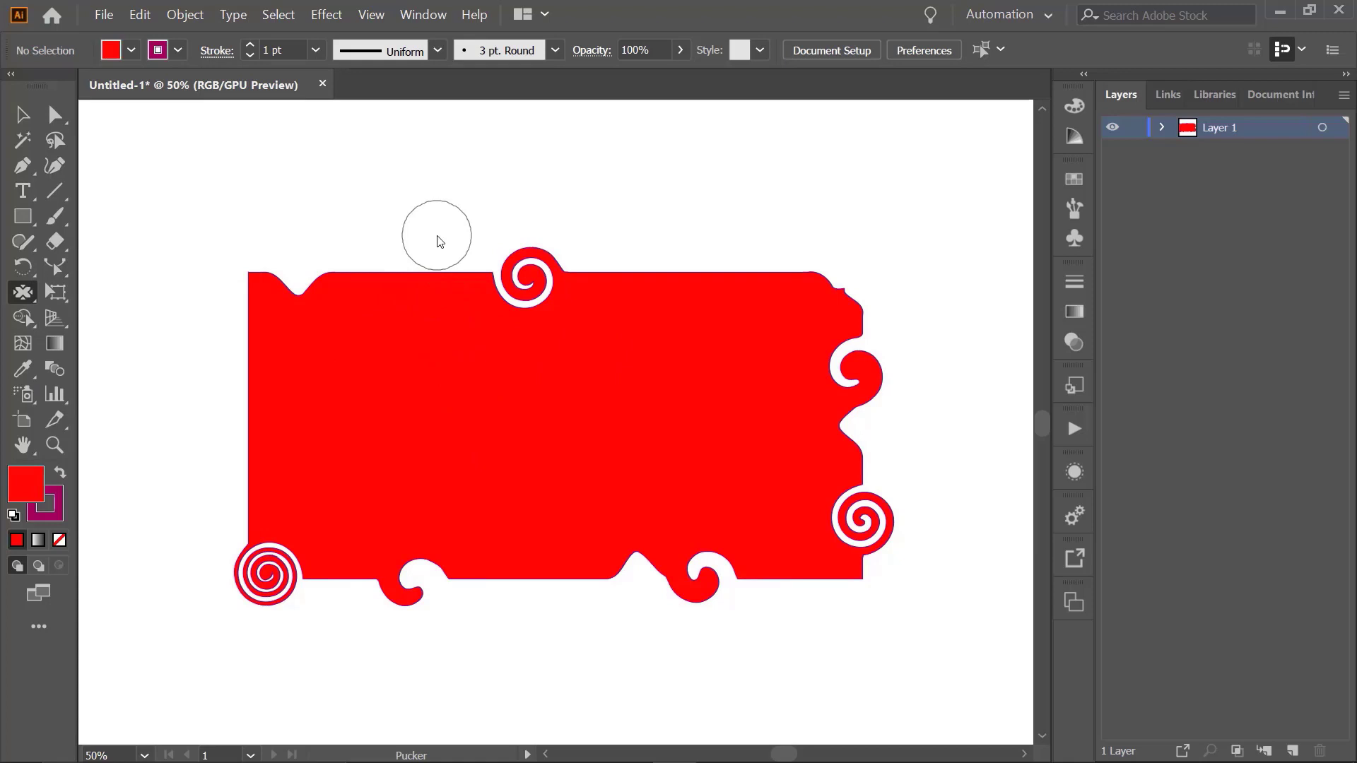
mouse_move(384, 281)
left_mouse_down()
mouse_move(369, 266)
mouse_move(341, 331)
left_mouse_up()
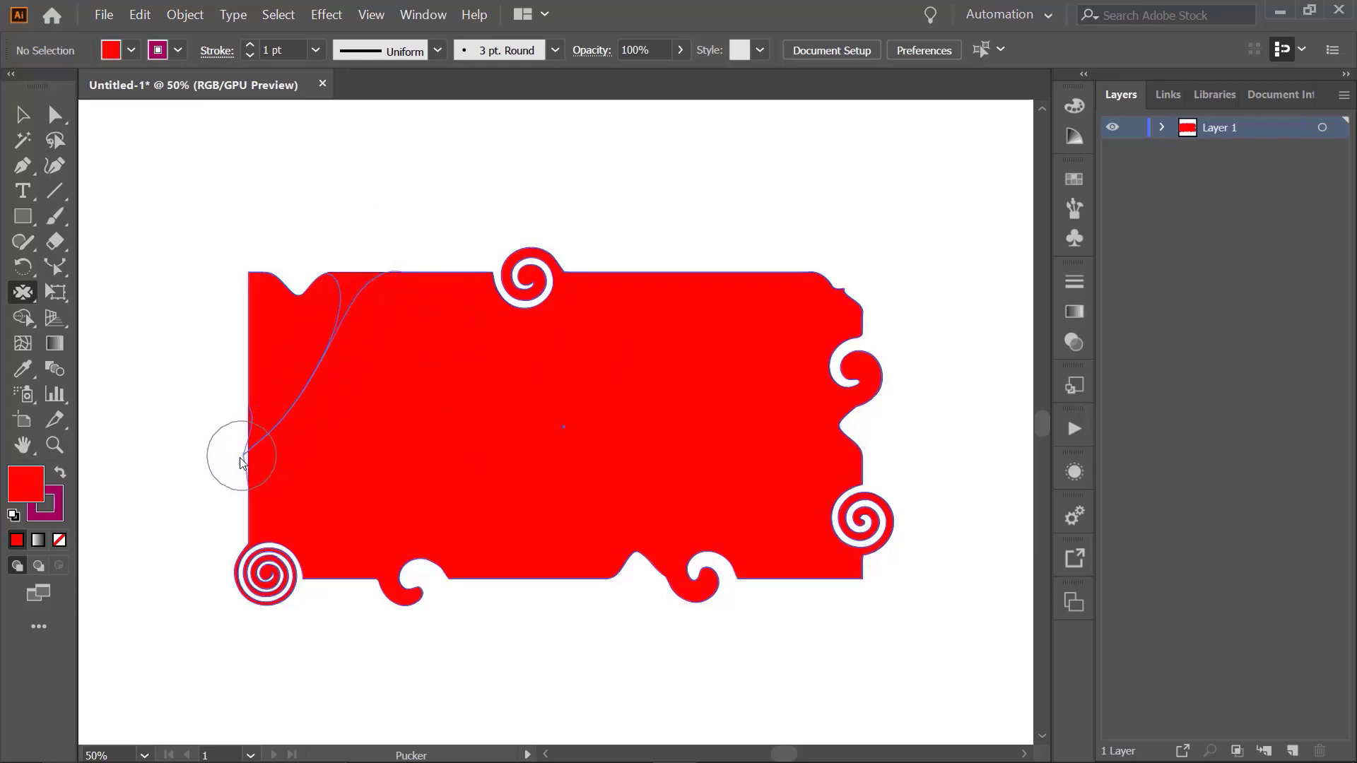
left_click_drag(240, 463, 236, 459)
Pucker the top edge on both sides of its spiral and pull the upper swirl on the right edge outward into a point.
left_click(460, 251)
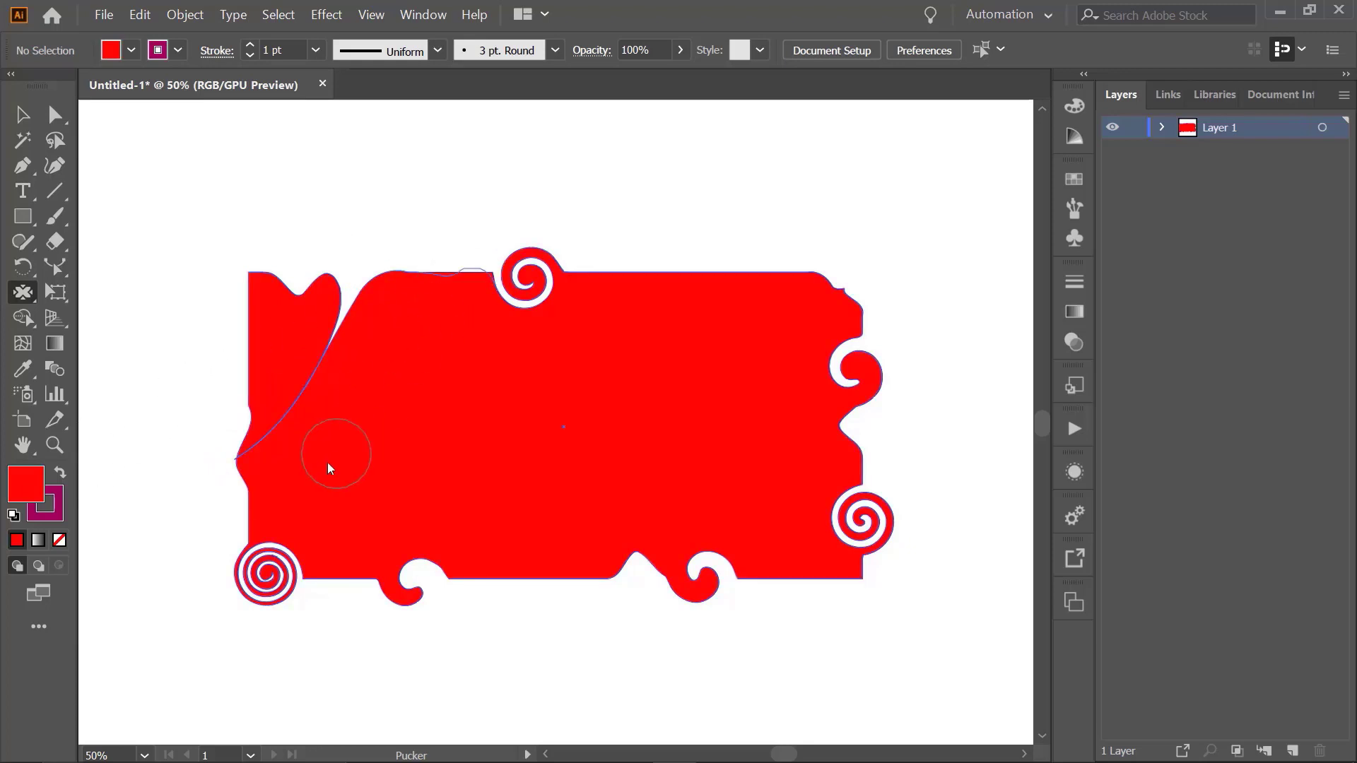
left_click(435, 259)
left_click(673, 315)
left_click(735, 285)
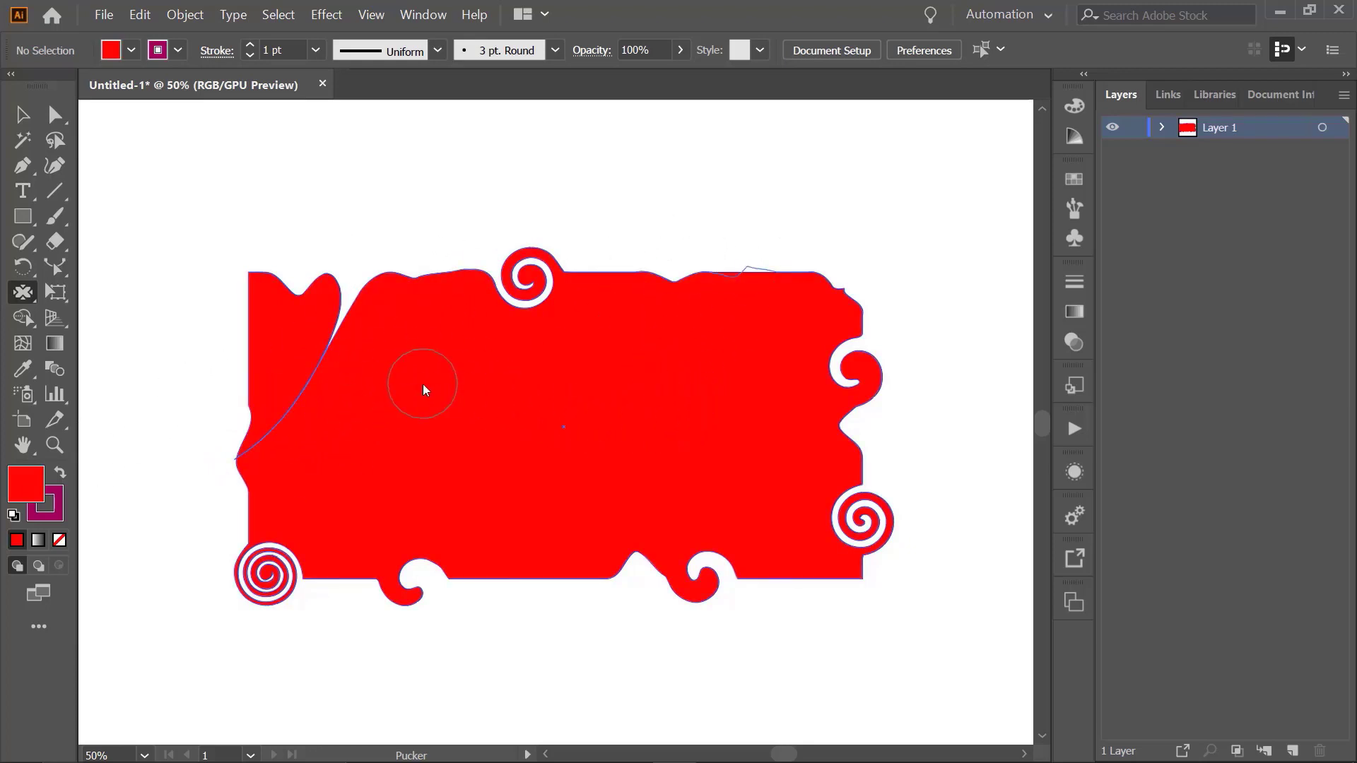
left_click_drag(859, 351, 926, 401)
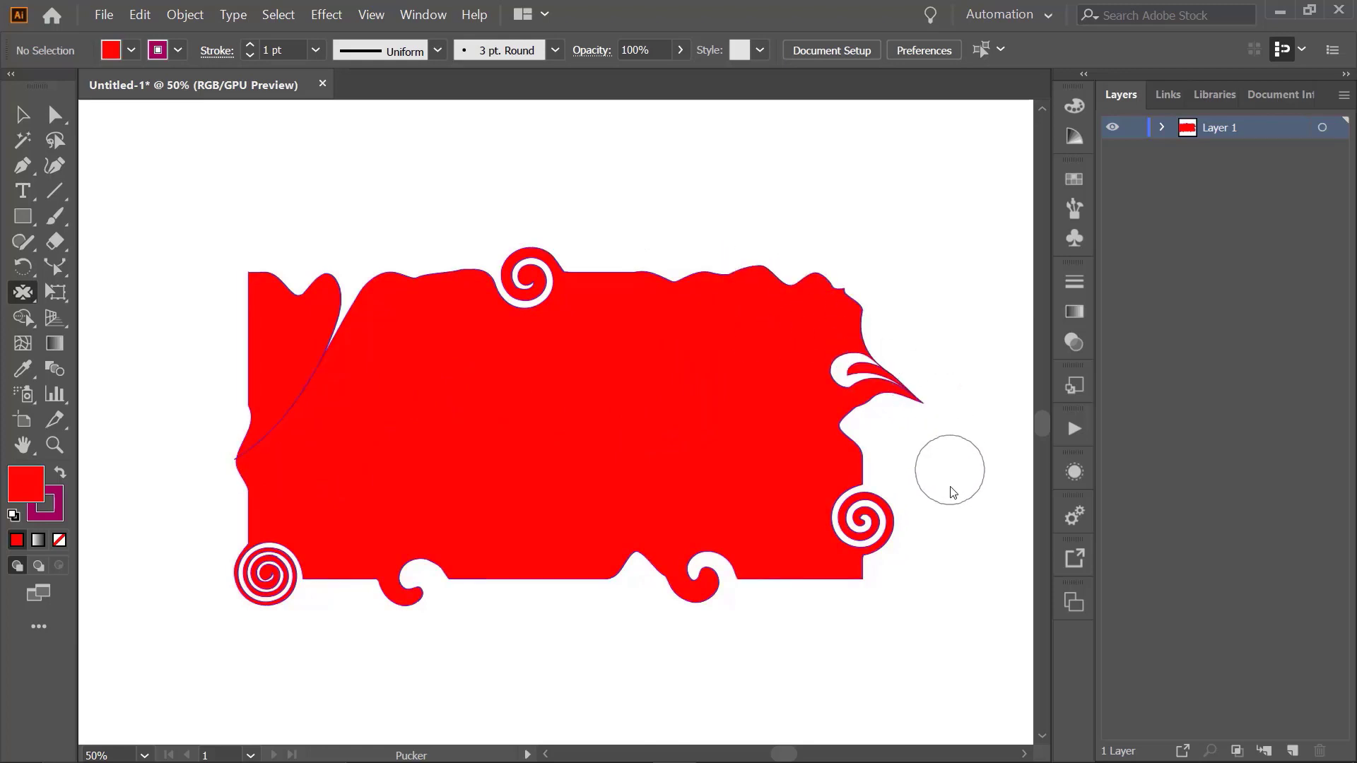
With the Pucker tool, pull points out of the lower right-edge swirl and the bottom edge, and pinch the edge beside the left bottom swirl.
left_click_drag(844, 486, 929, 466)
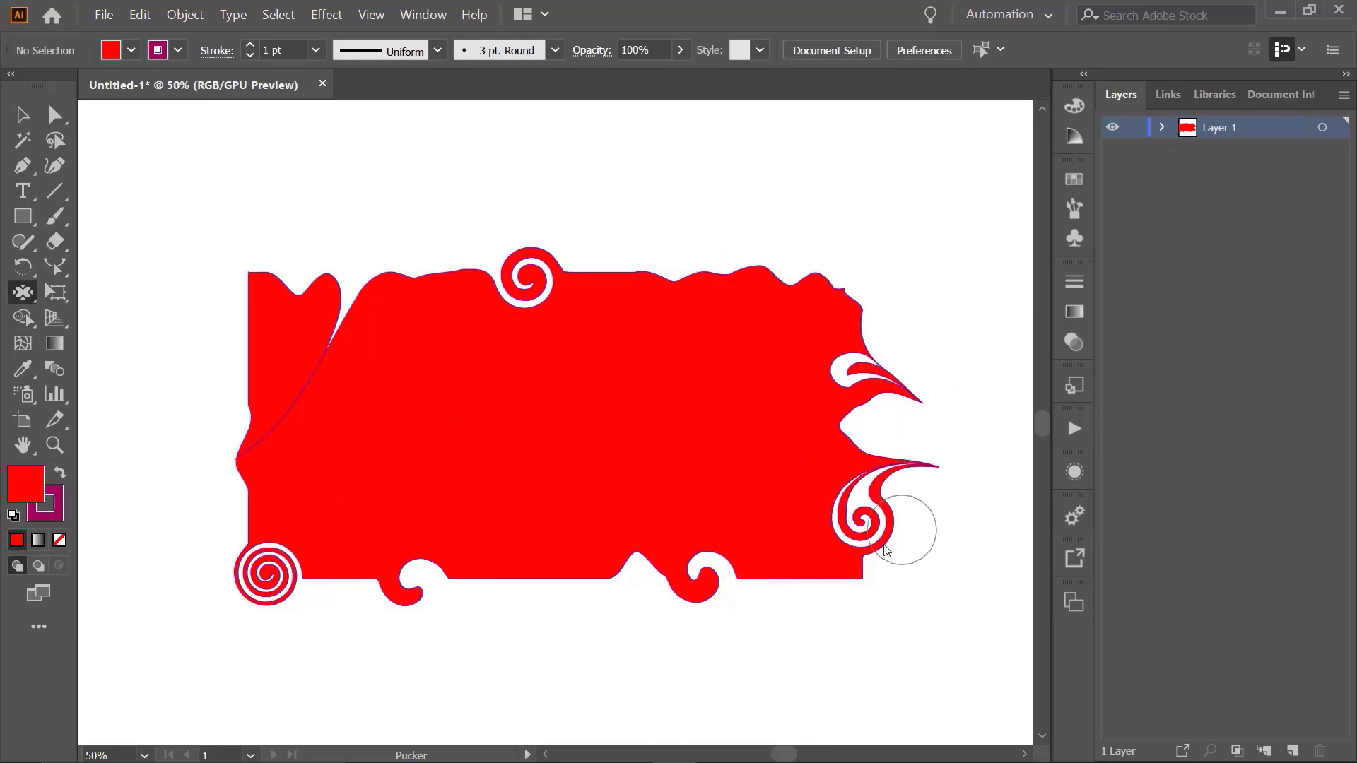
left_click_drag(791, 576, 808, 654)
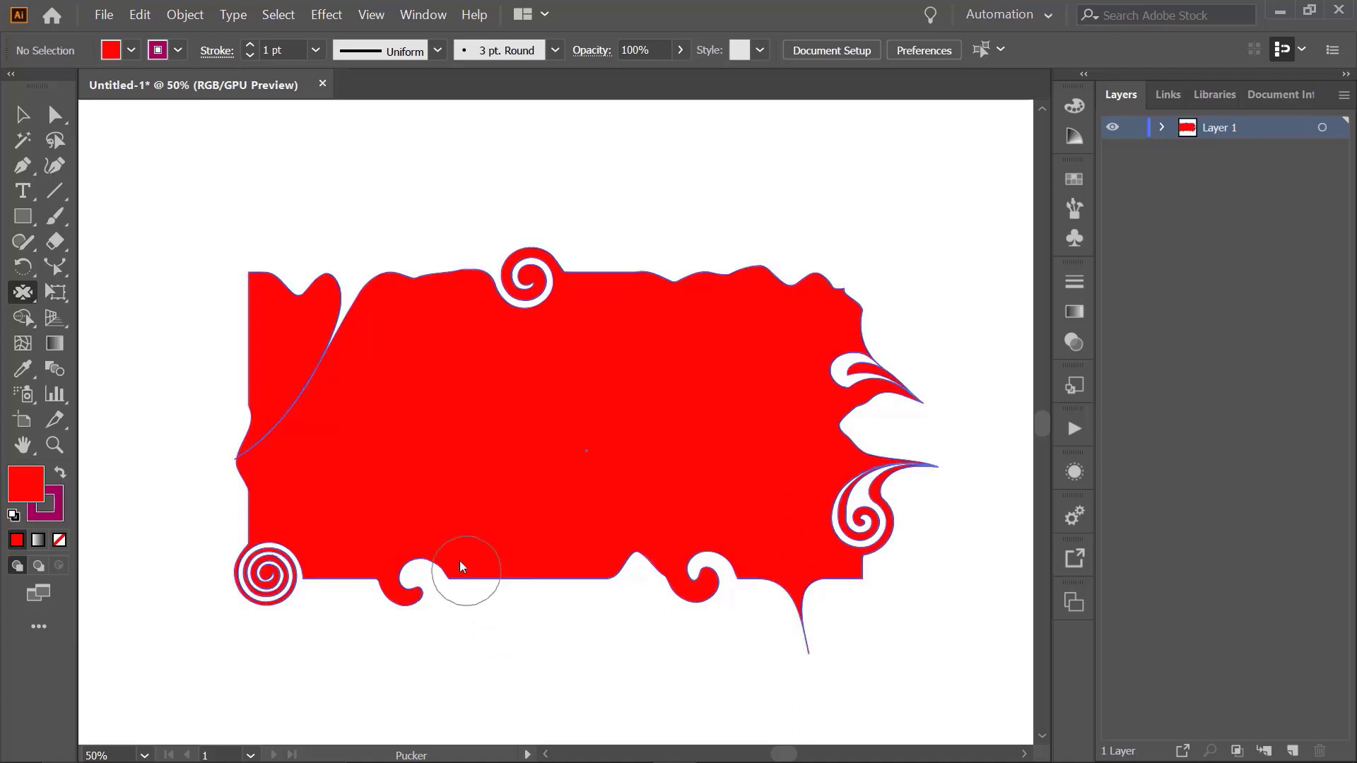
left_click_drag(461, 566, 450, 594)
left_click_drag(243, 590, 261, 599)
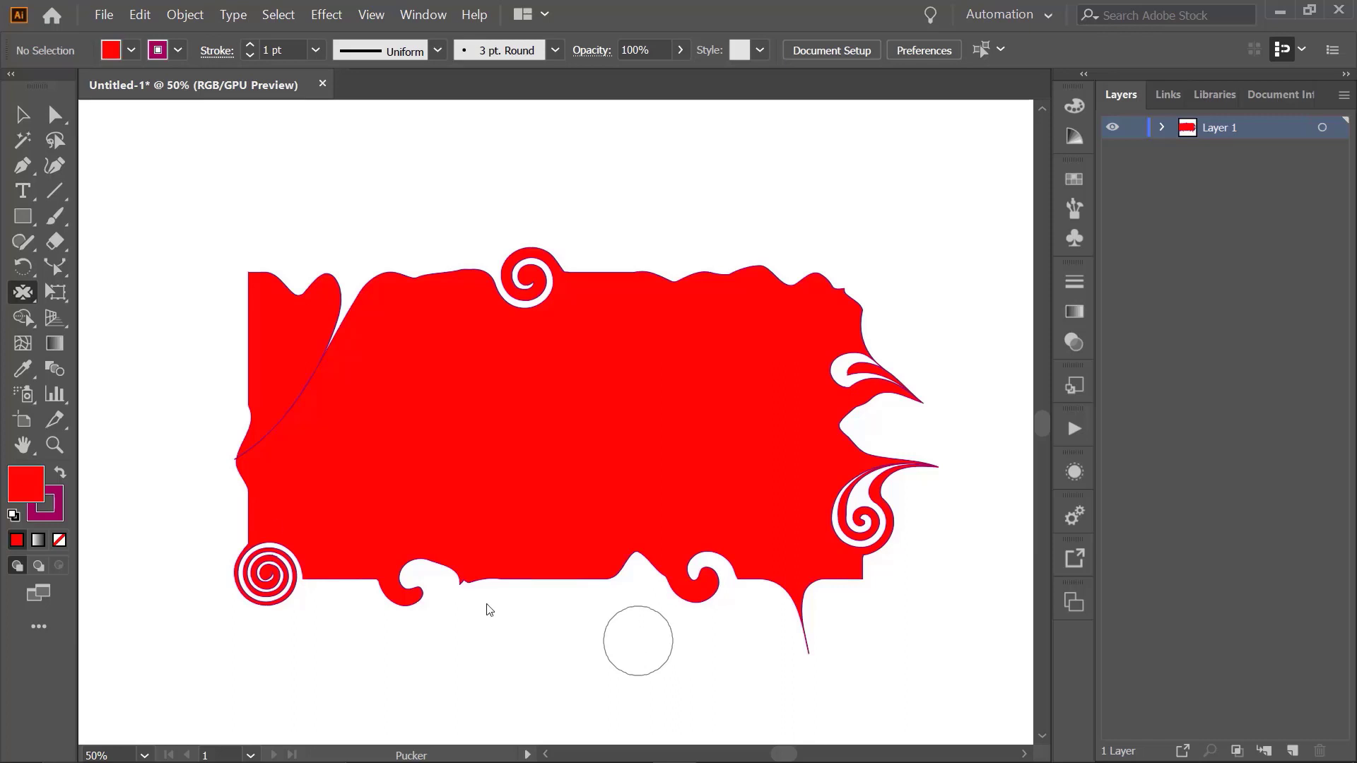
With the Bloat tool, push a wide channel down from the top edge, bulge the bottom edge outward and dent the top edge's right part.
left_click(21, 296)
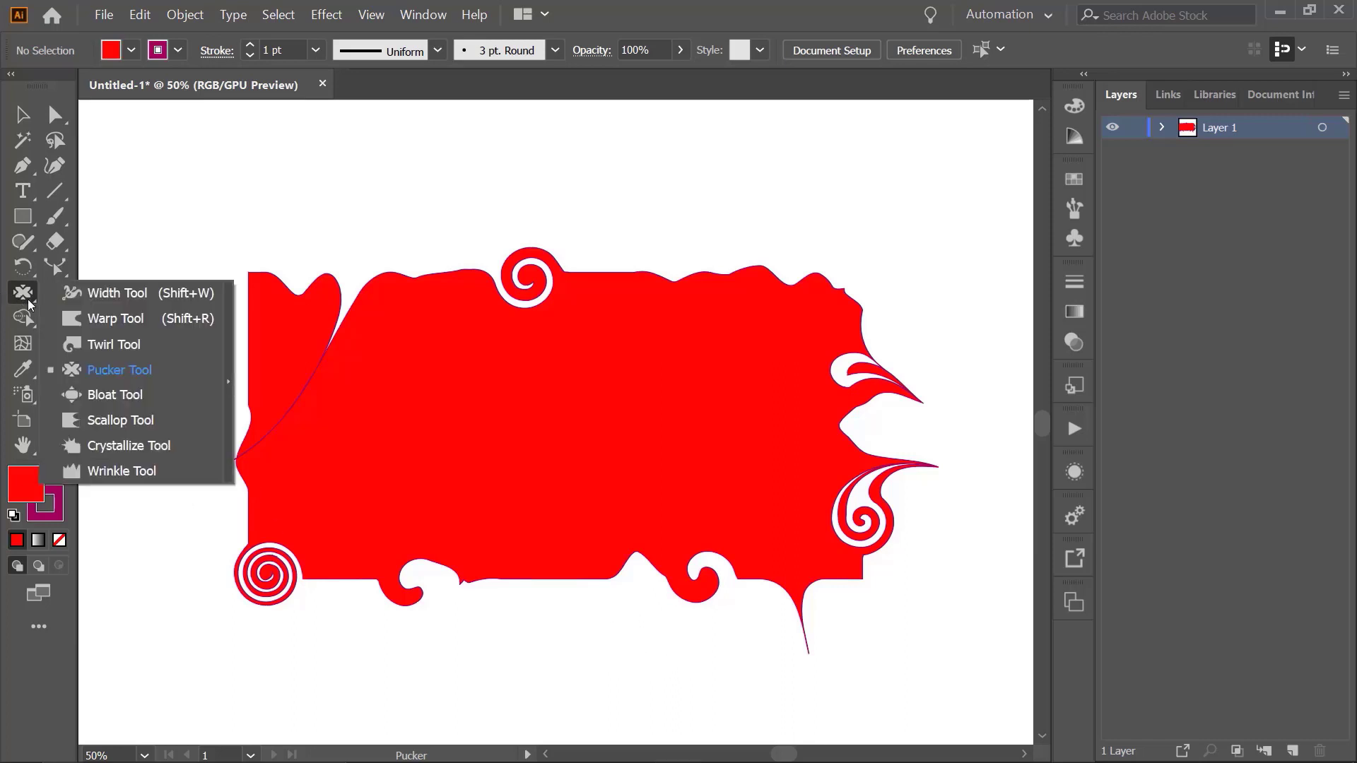
left_click(106, 396)
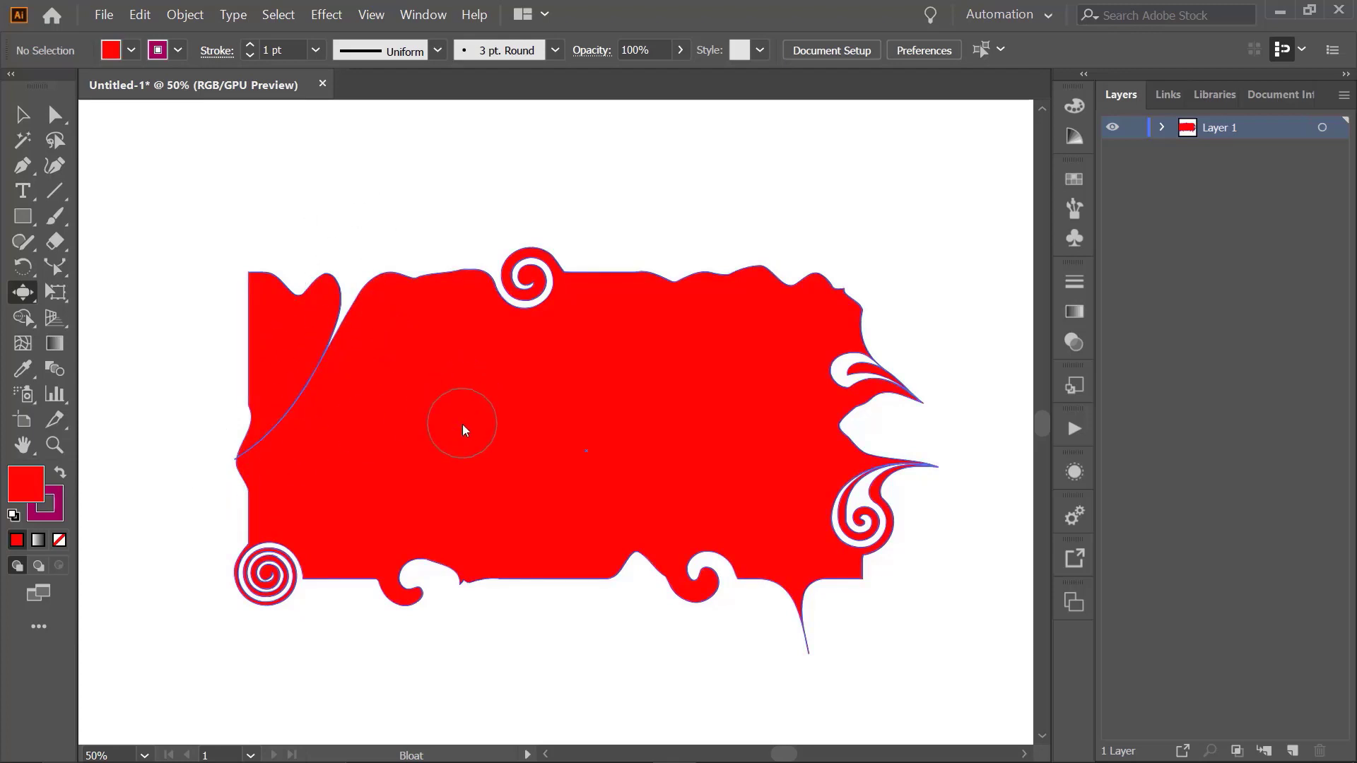
left_click_drag(426, 258, 415, 389)
left_click_drag(436, 472, 497, 594)
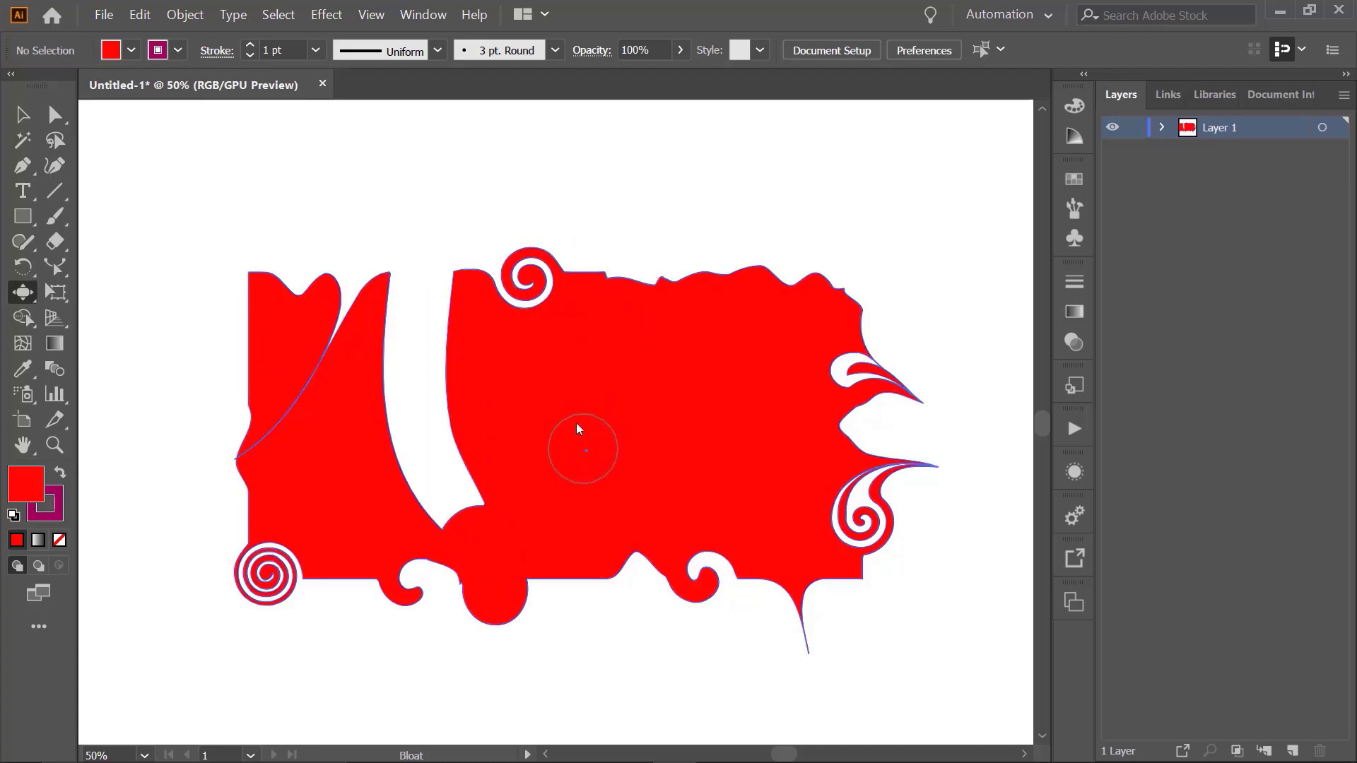
mouse_move(732, 254)
left_mouse_down()
mouse_move(705, 381)
mouse_move(694, 358)
left_mouse_up()
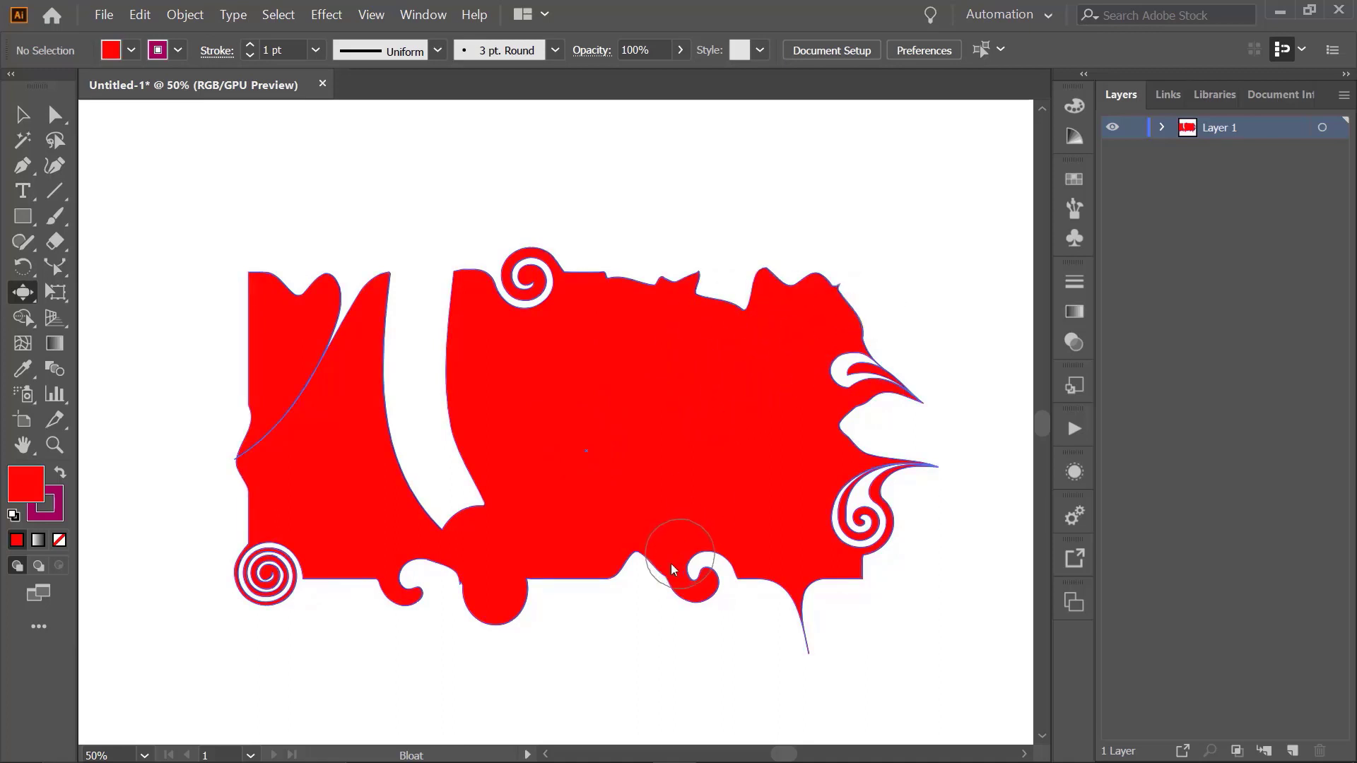
Move the distorted shape down to the right and draw a new red rectangle in the free space above its left end.
left_click(22, 293)
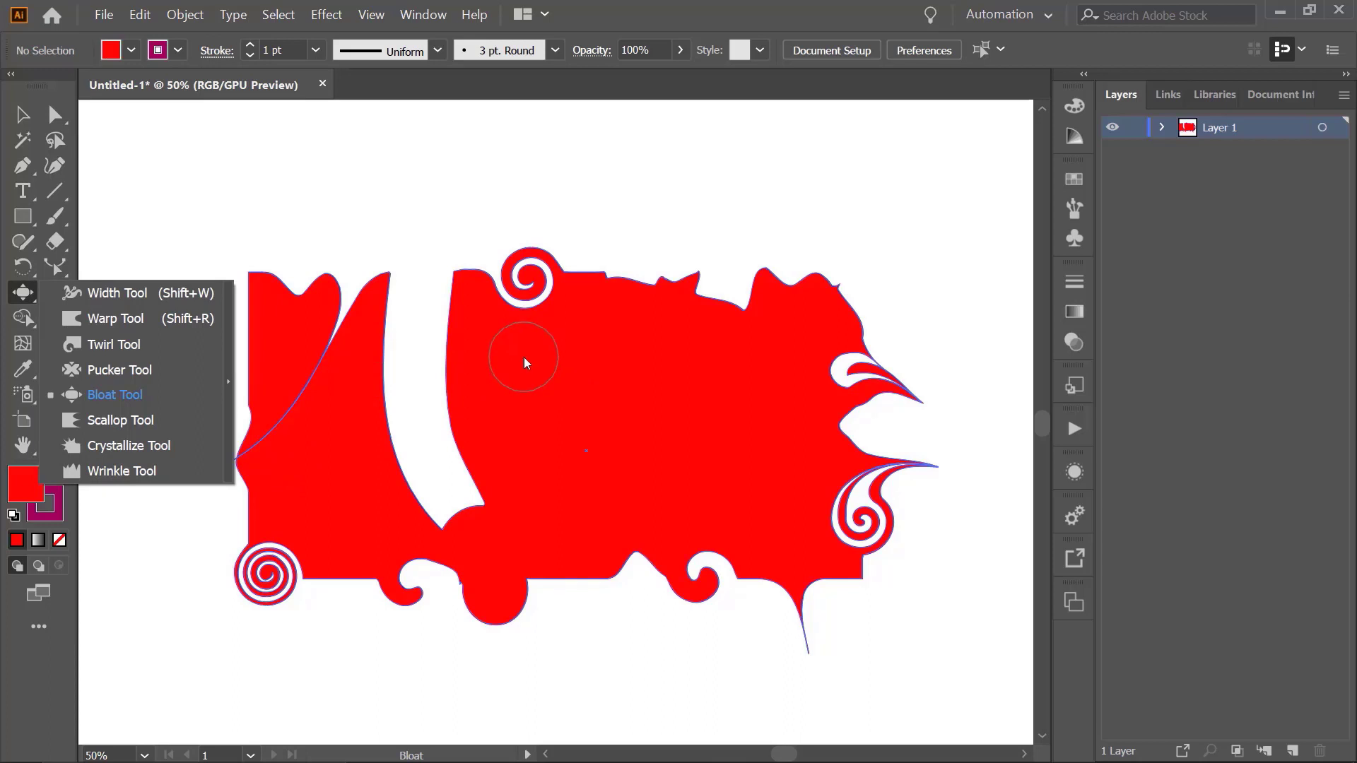
left_click(129, 420)
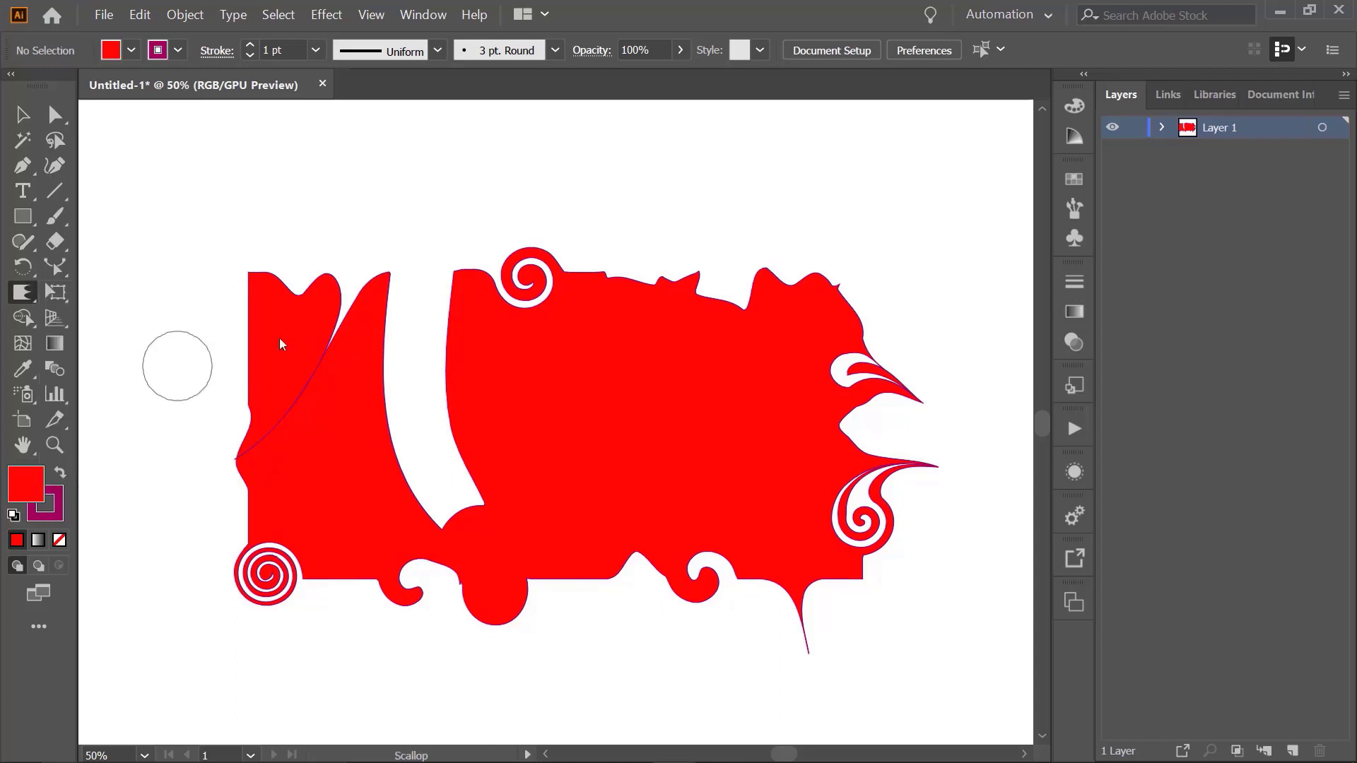
left_click(21, 115)
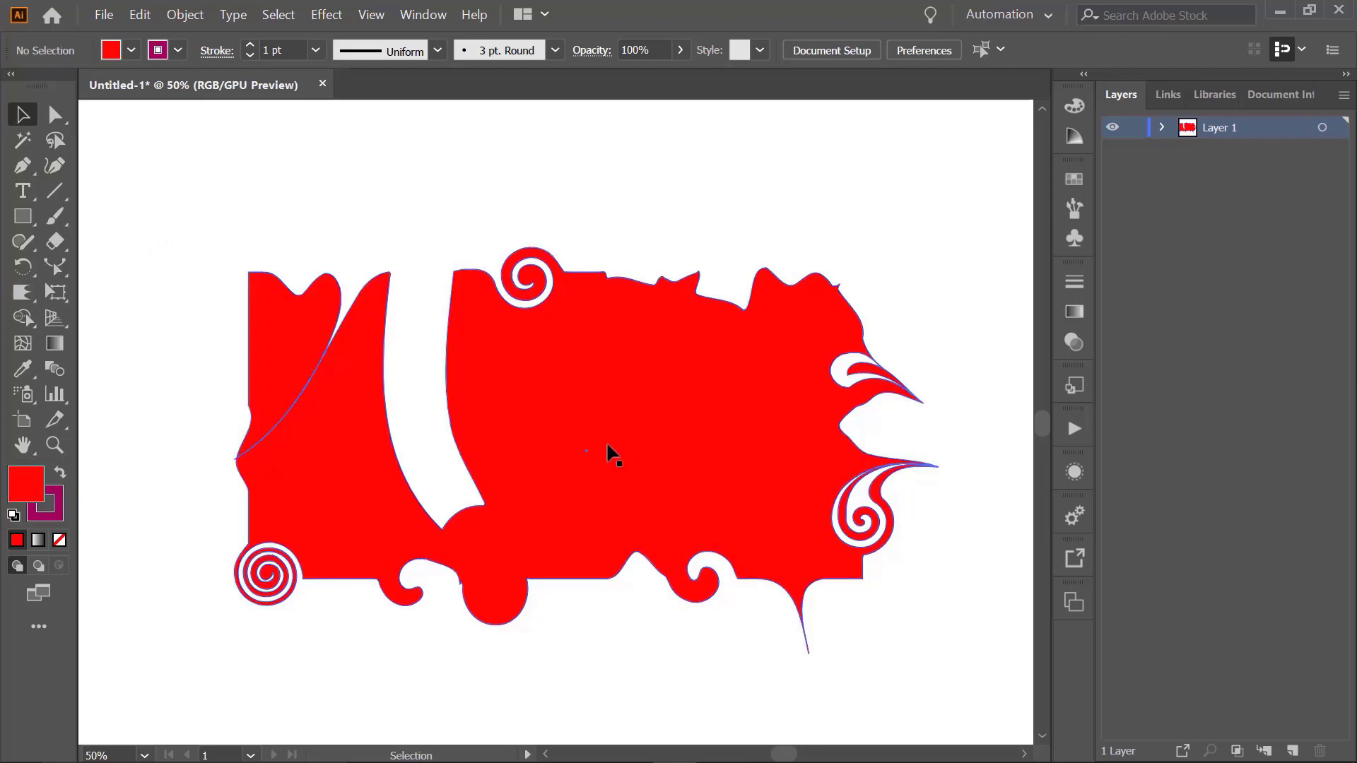
left_click_drag(609, 452, 830, 594)
left_click(23, 216)
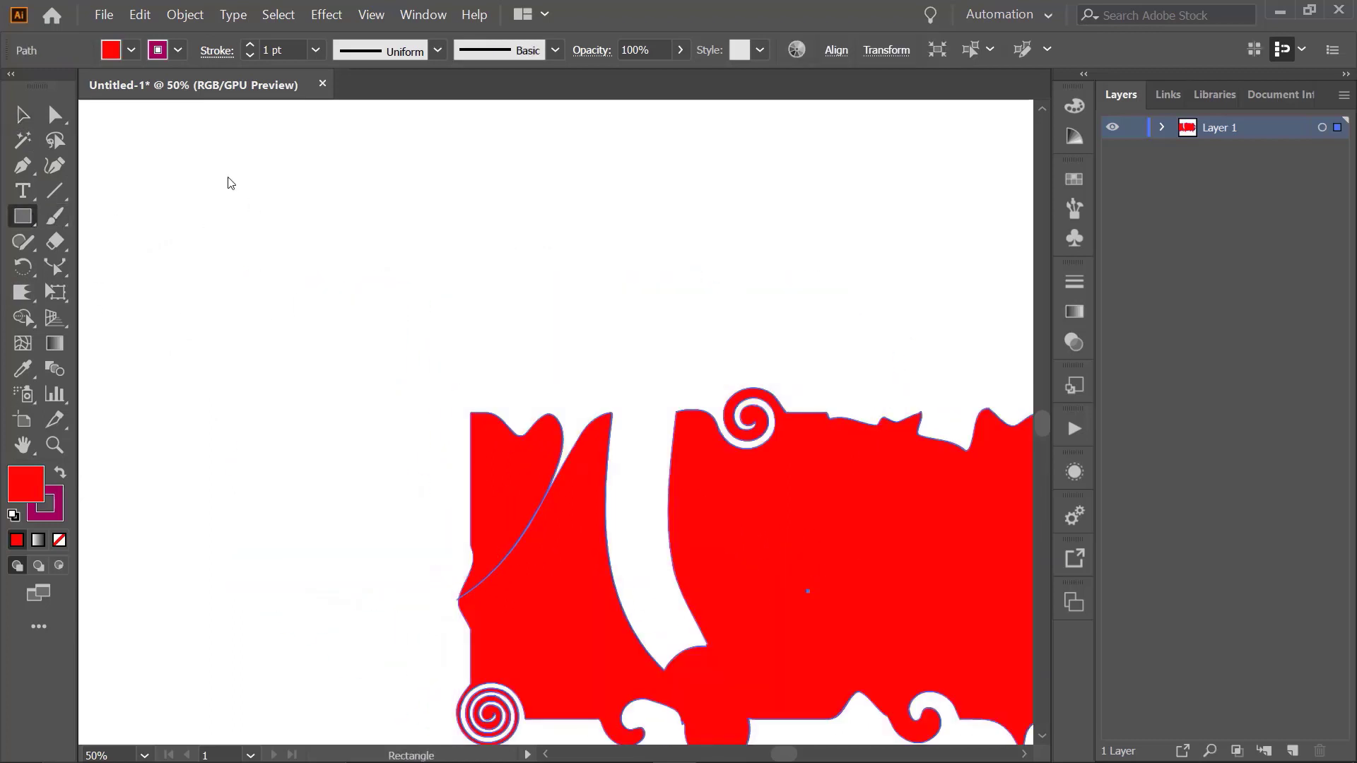
left_click_drag(170, 192, 473, 395)
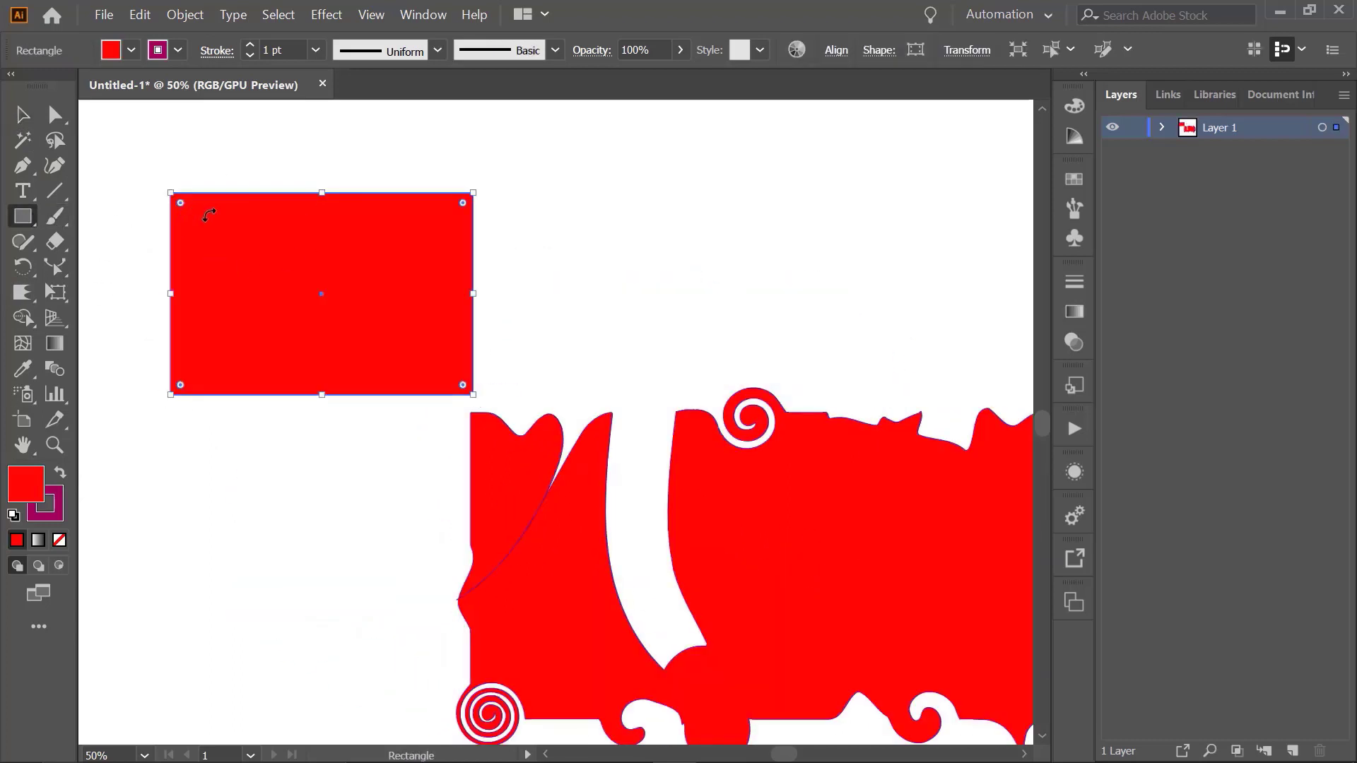
Brush along the new rectangle's top edge with the Scallop tool and deselect it.
left_click(23, 294)
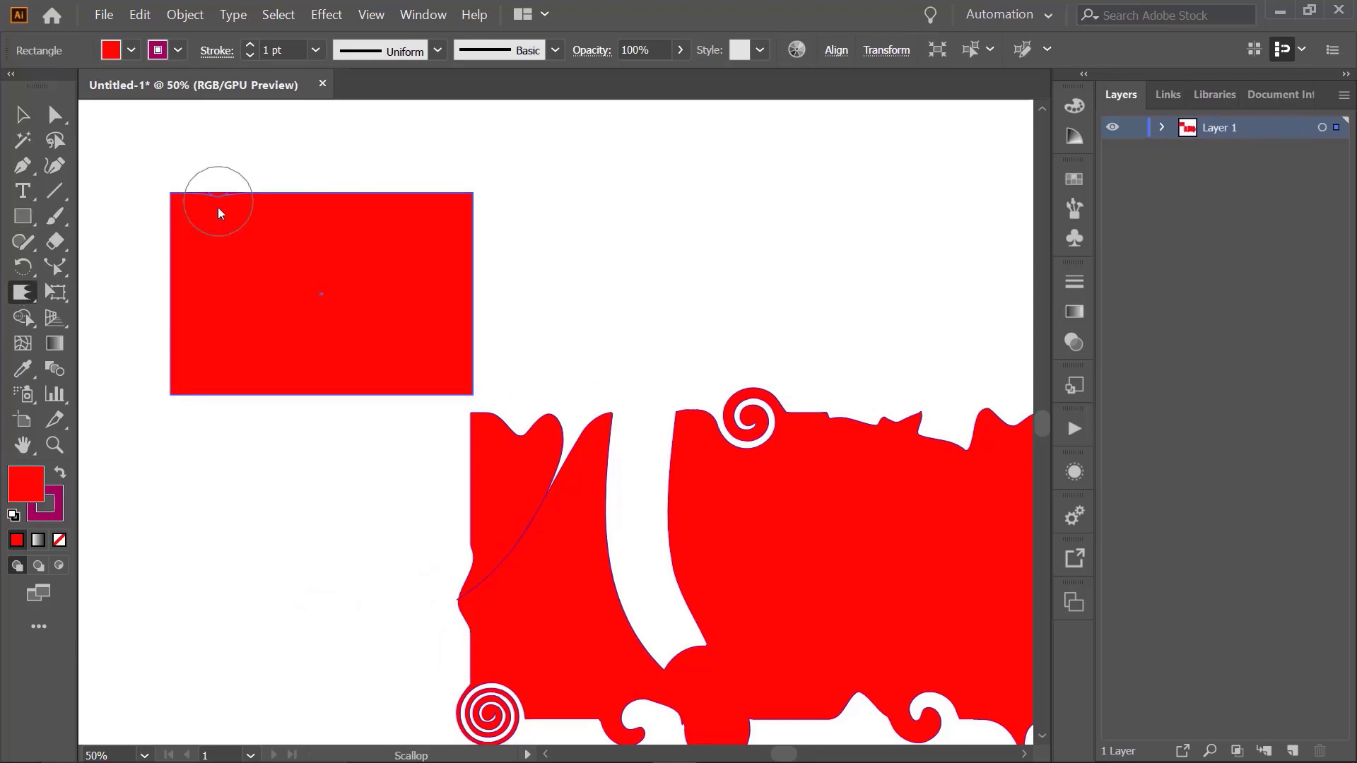
mouse_move(218, 207)
left_mouse_down()
mouse_move(216, 224)
mouse_move(335, 198)
mouse_move(445, 208)
left_mouse_up()
left_click(23, 114)
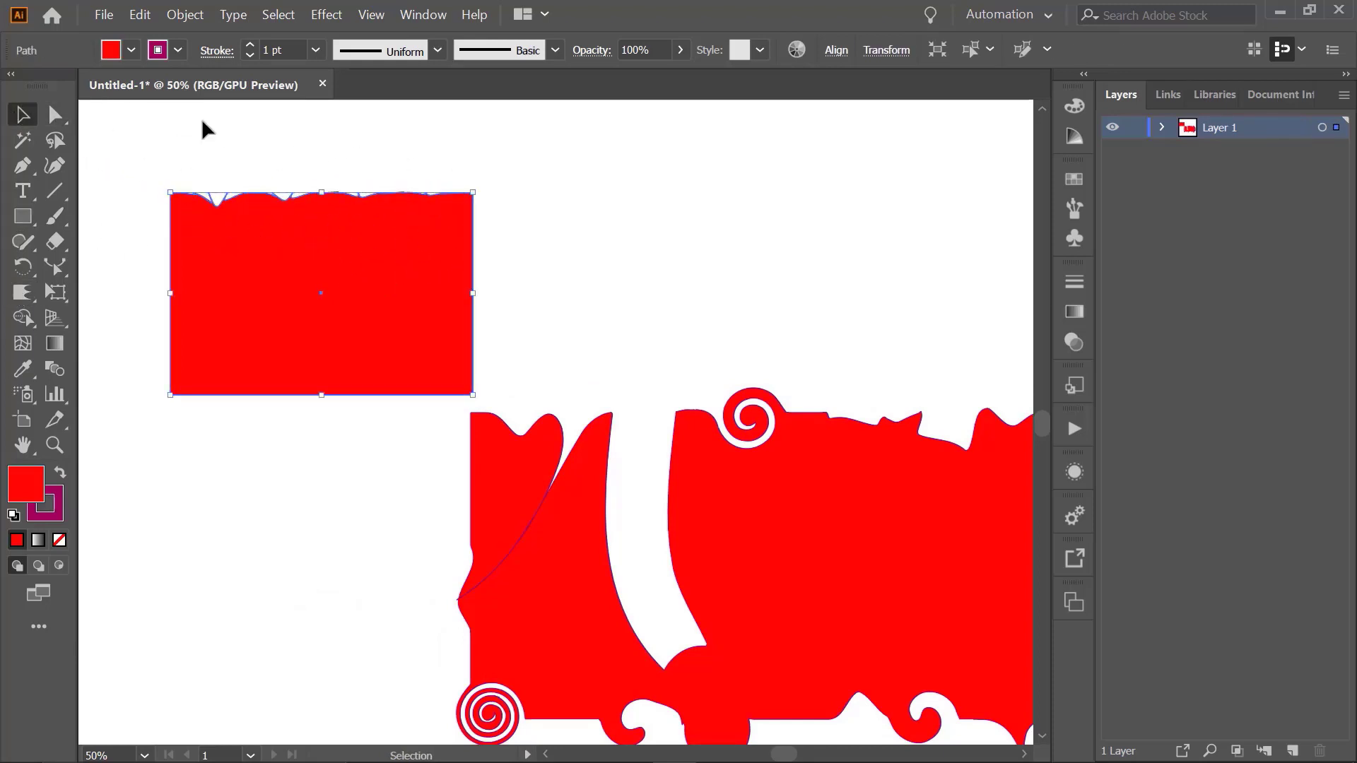
left_click(137, 278)
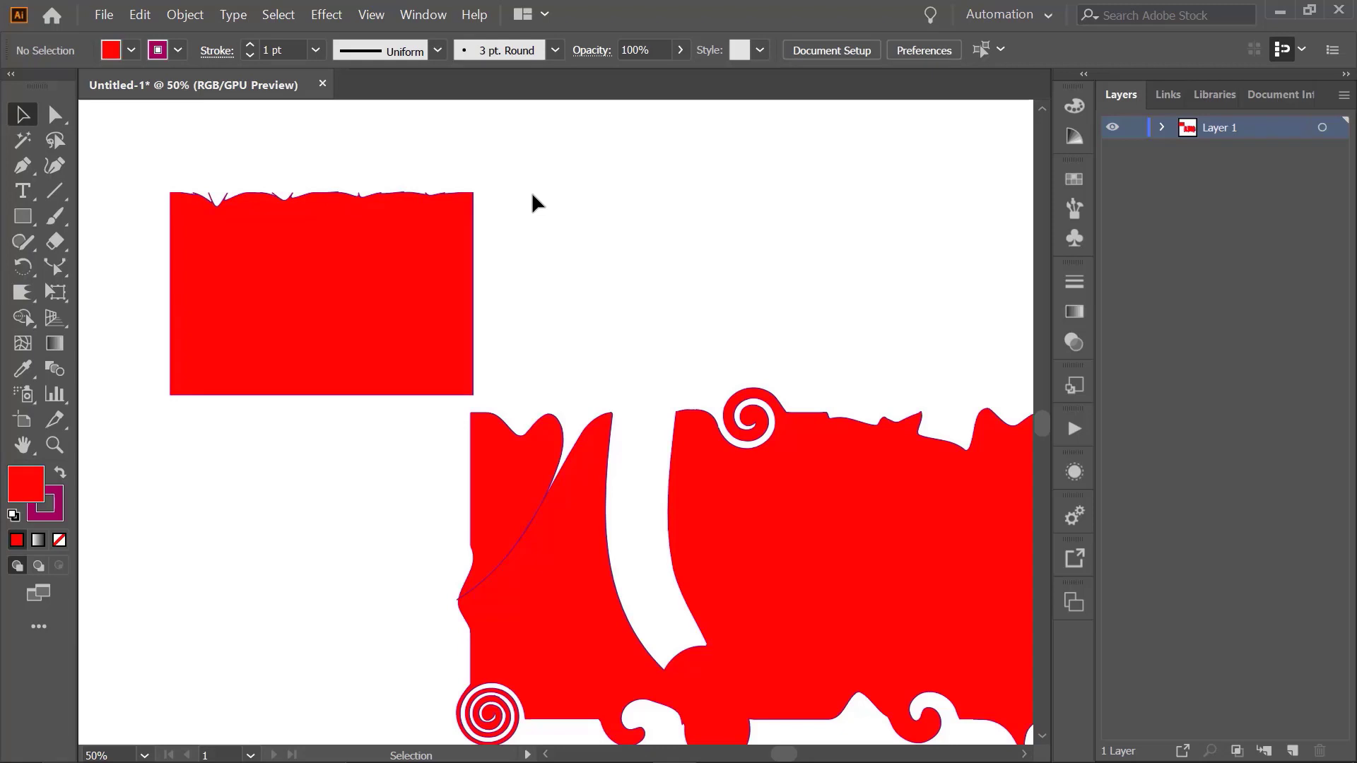
With the Crystallize tool, distort the small rectangle's upper-right corner, right edge and bottom edge into spikes and notches.
left_click(33, 300)
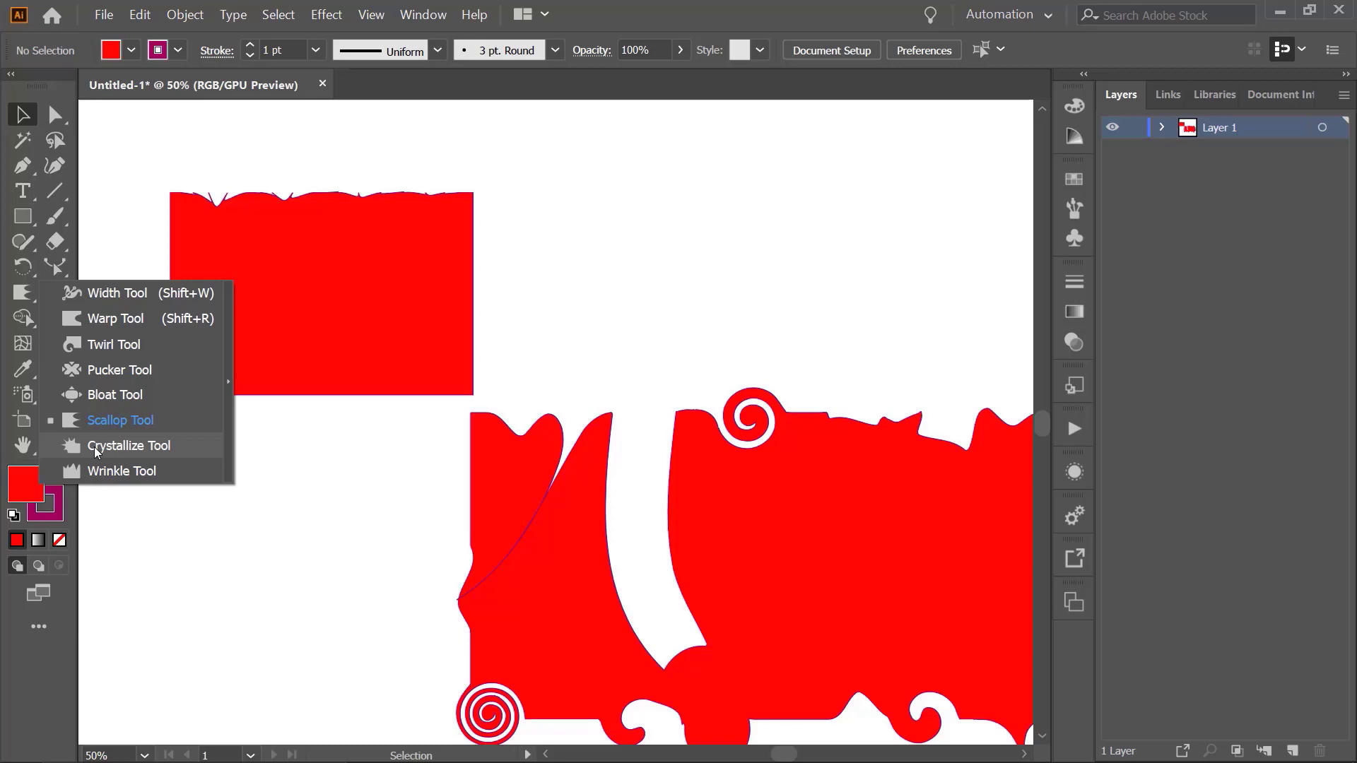
left_click(94, 447)
mouse_move(479, 172)
left_mouse_down()
mouse_move(424, 246)
mouse_move(477, 269)
left_mouse_up()
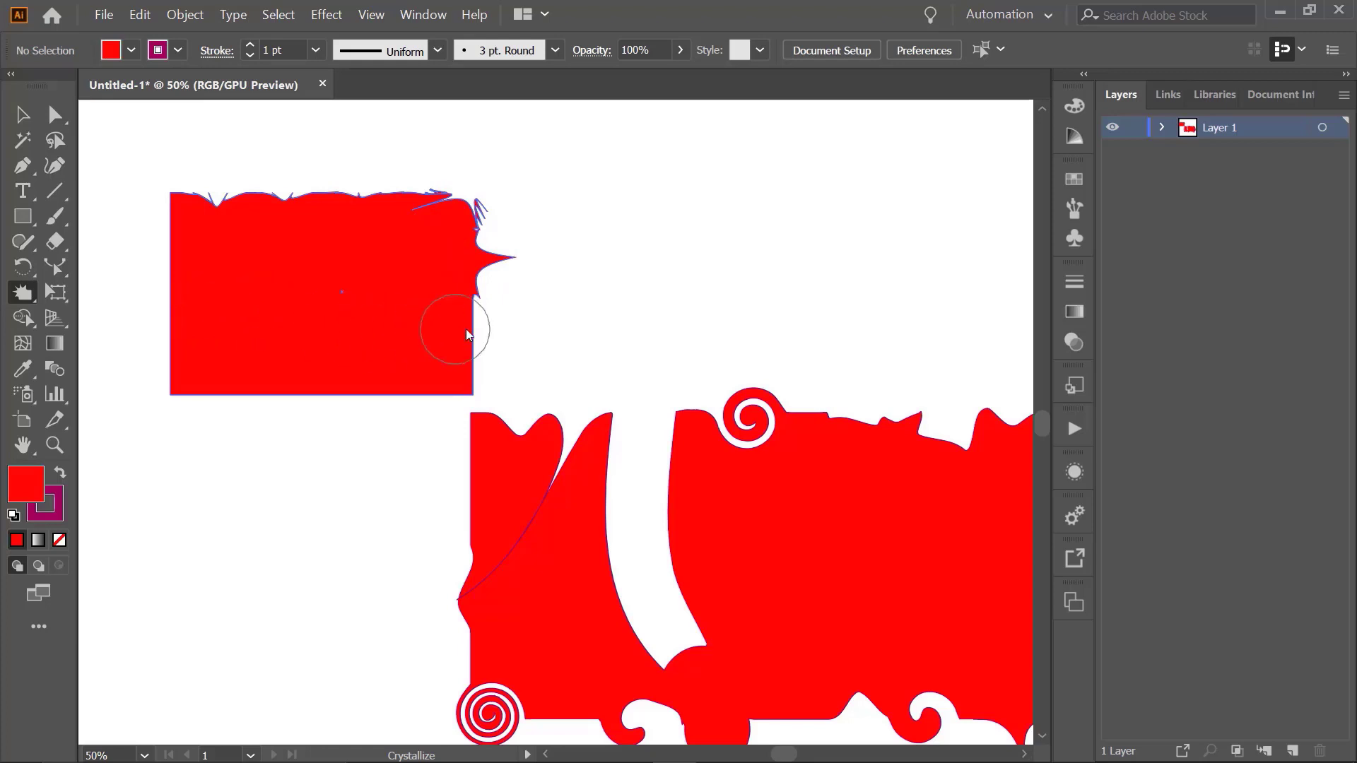
left_click_drag(497, 344, 419, 350)
left_click_drag(405, 417, 410, 340)
left_click_drag(304, 424, 329, 356)
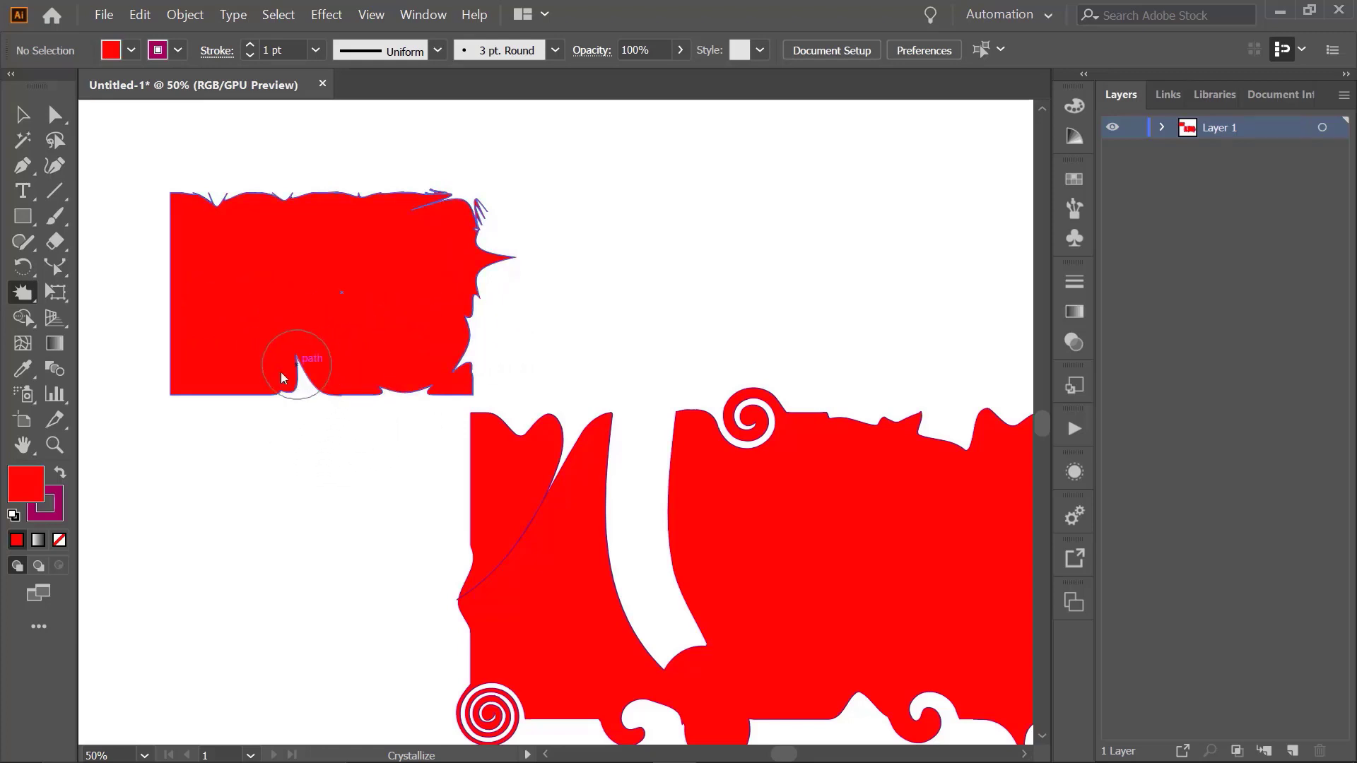
Crystallize the small rectangle's lower-left corner, left edge and upper-left corner into spikes.
mouse_move(220, 386)
left_mouse_down()
mouse_move(182, 396)
mouse_move(188, 357)
mouse_move(24, 393)
mouse_move(124, 262)
mouse_move(194, 324)
left_mouse_up()
left_click_drag(171, 221, 190, 263)
left_click(169, 200)
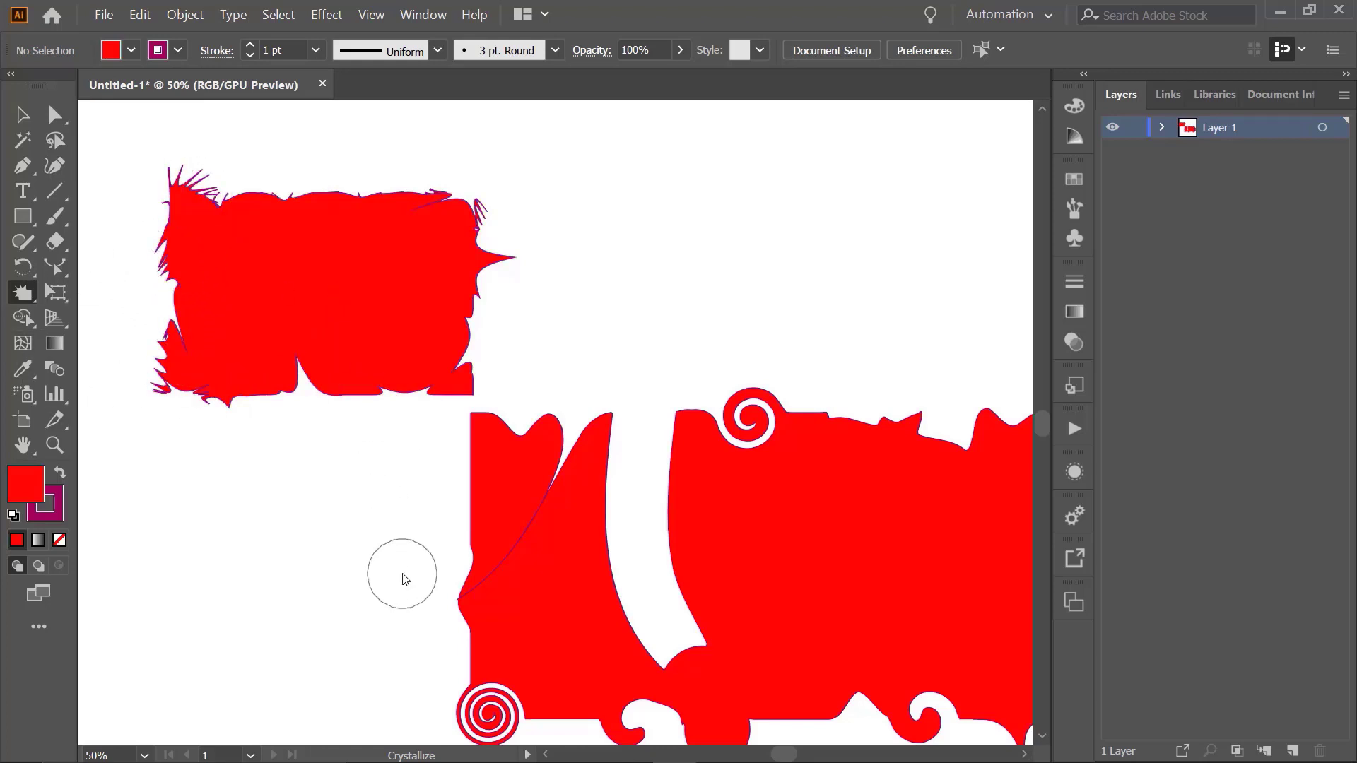
Set the stroke to none and crystallize more spikes along the small shape's top edge, bottom edge and lower-right corner.
left_click(178, 50)
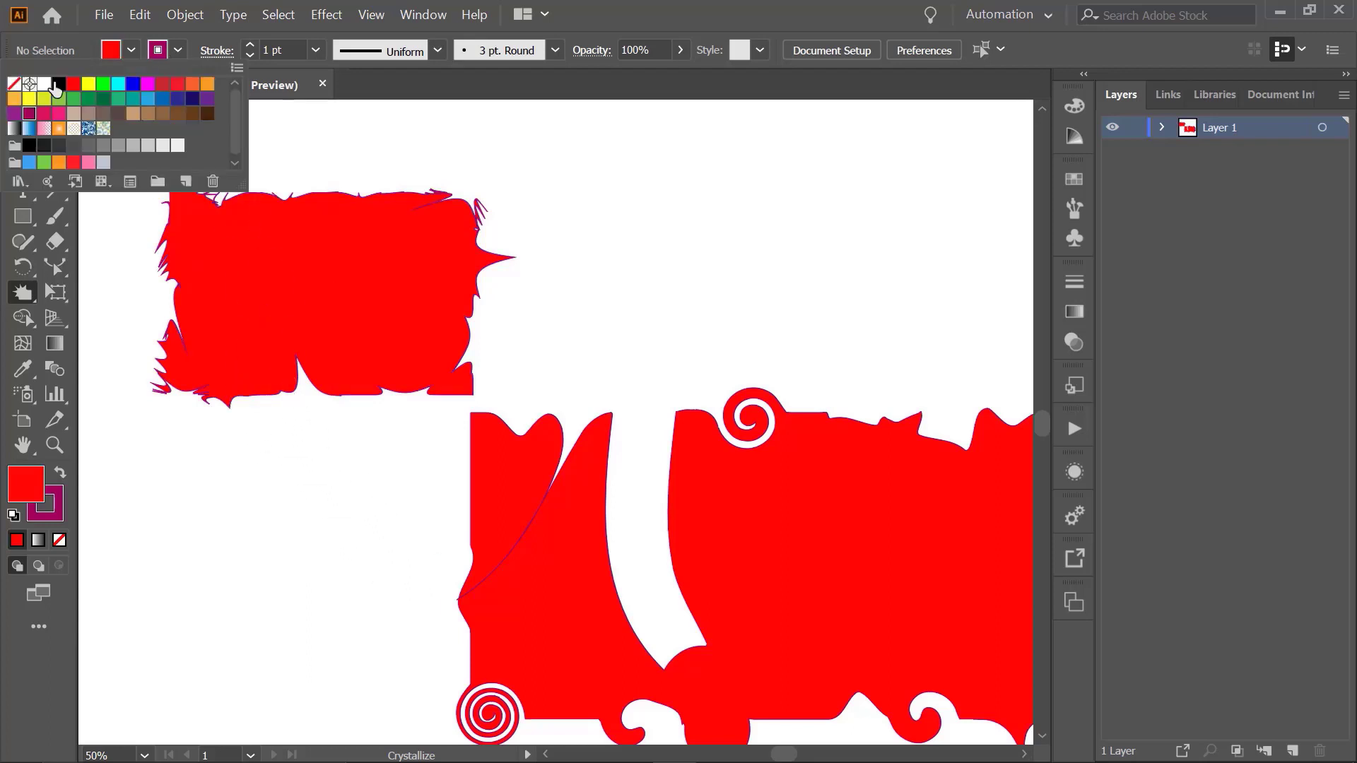
left_click(14, 84)
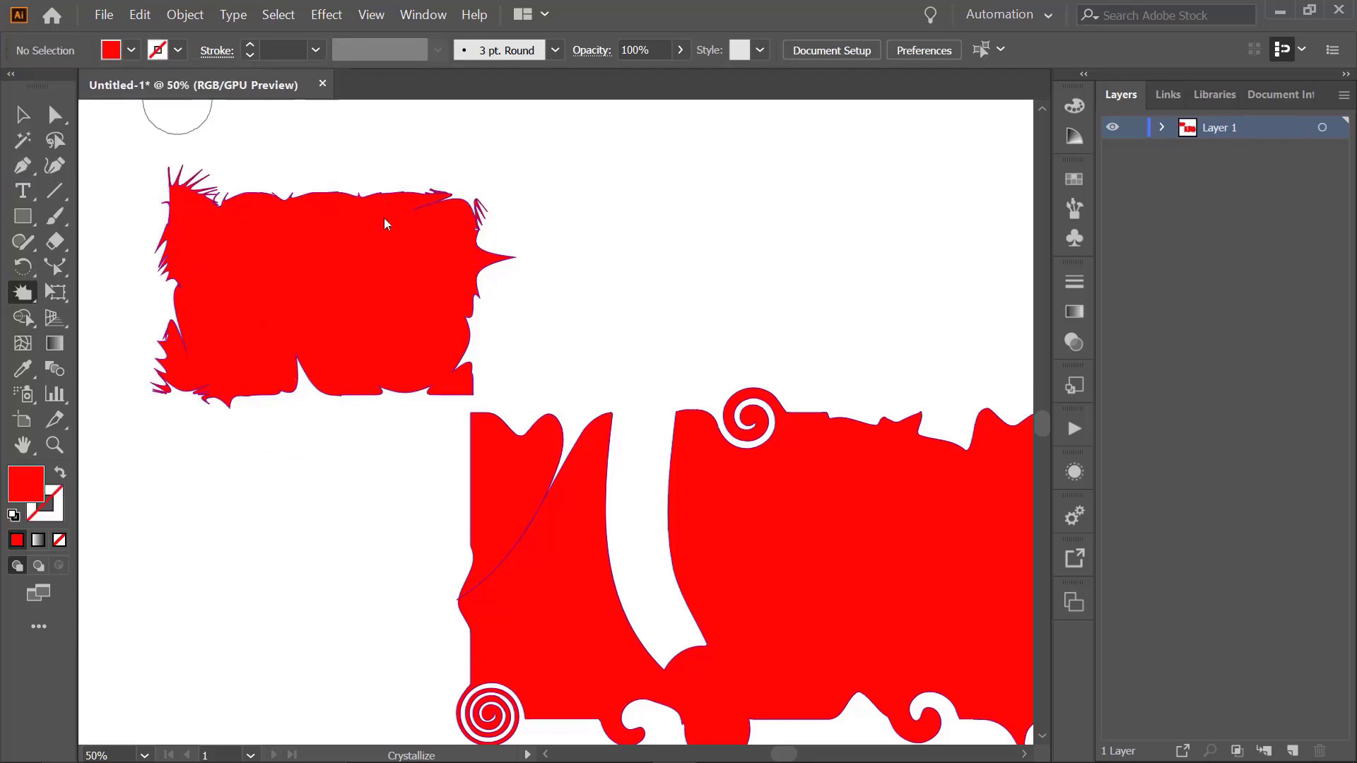
mouse_move(335, 198)
left_mouse_down()
mouse_move(392, 190)
mouse_move(430, 158)
left_mouse_up()
left_click(367, 387)
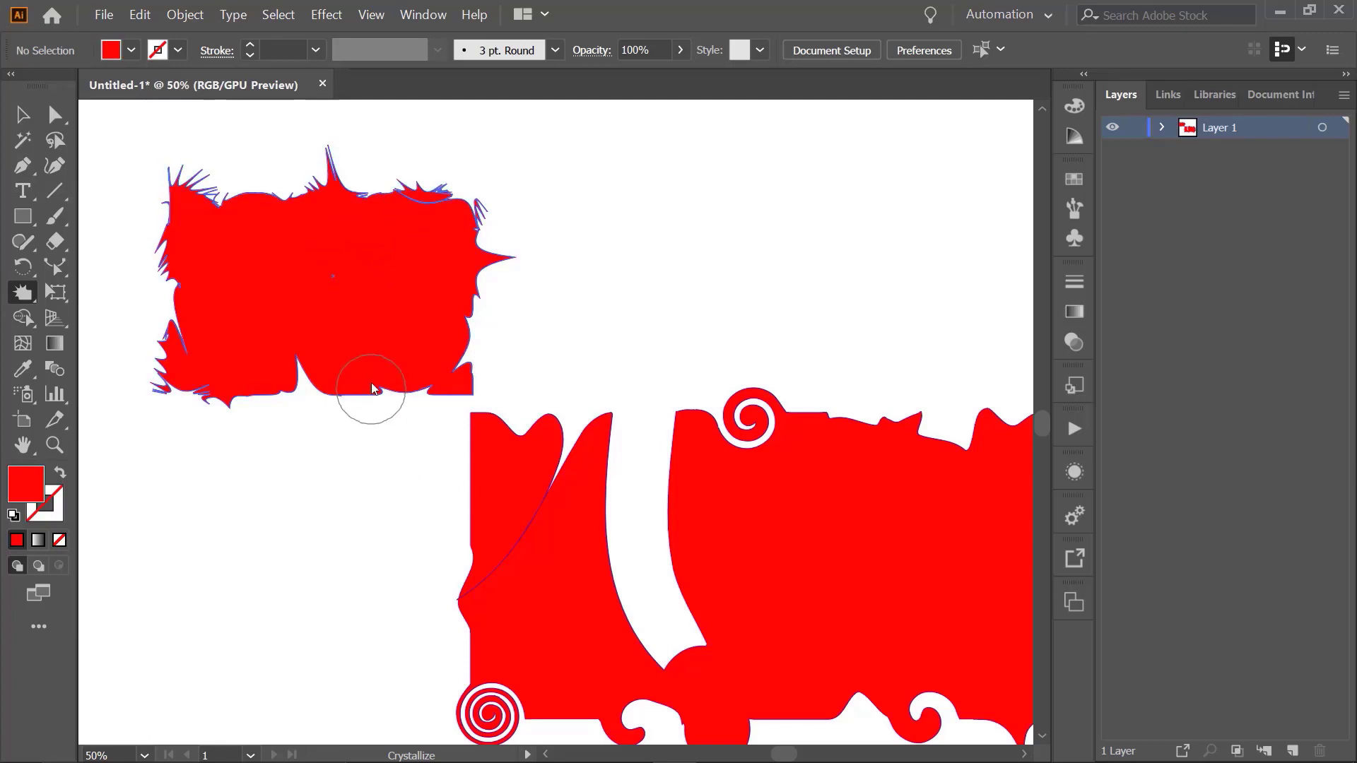
mouse_move(461, 381)
left_mouse_down()
mouse_move(444, 347)
mouse_move(463, 420)
mouse_move(394, 388)
left_mouse_up()
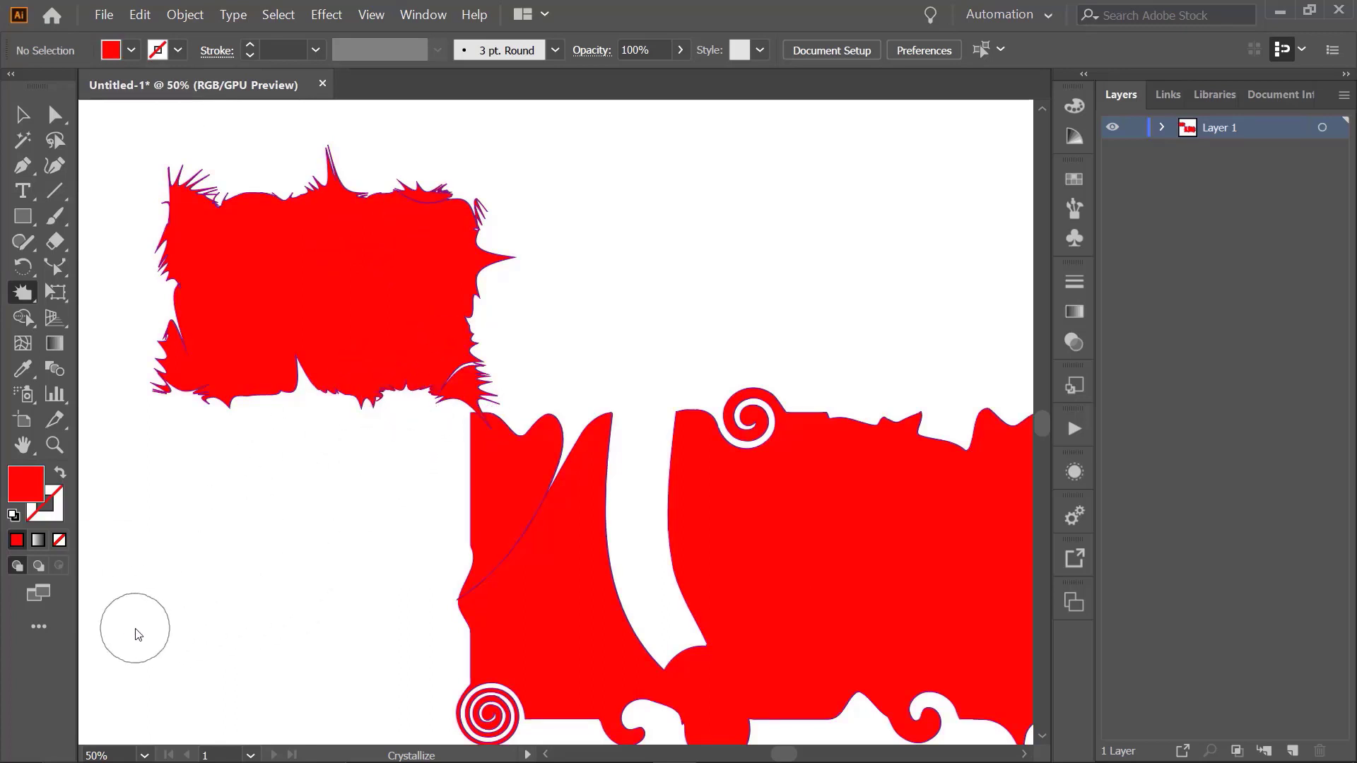
left_click(277, 396)
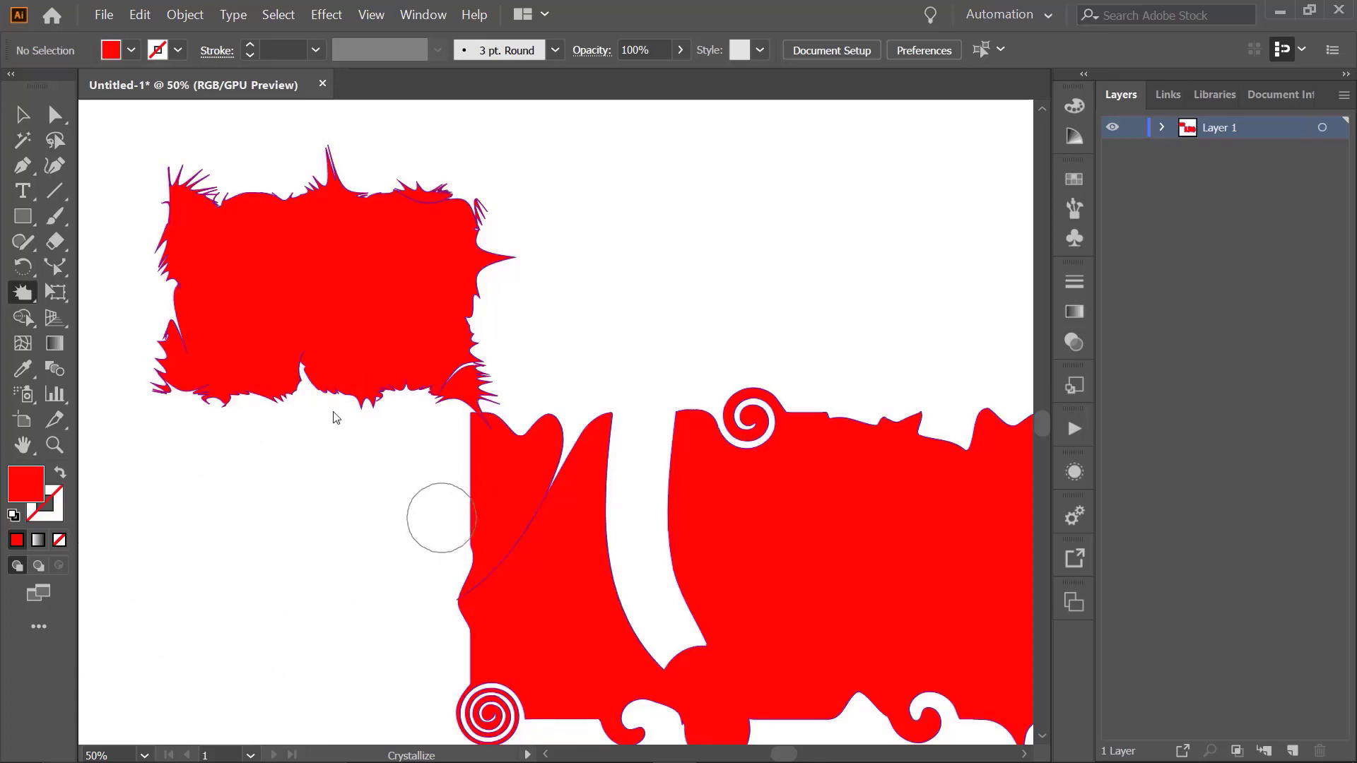
Switch to the Wrinkle tool, select the large distorted shape and lightly wrinkle its diagonal fold.
left_click(21, 291)
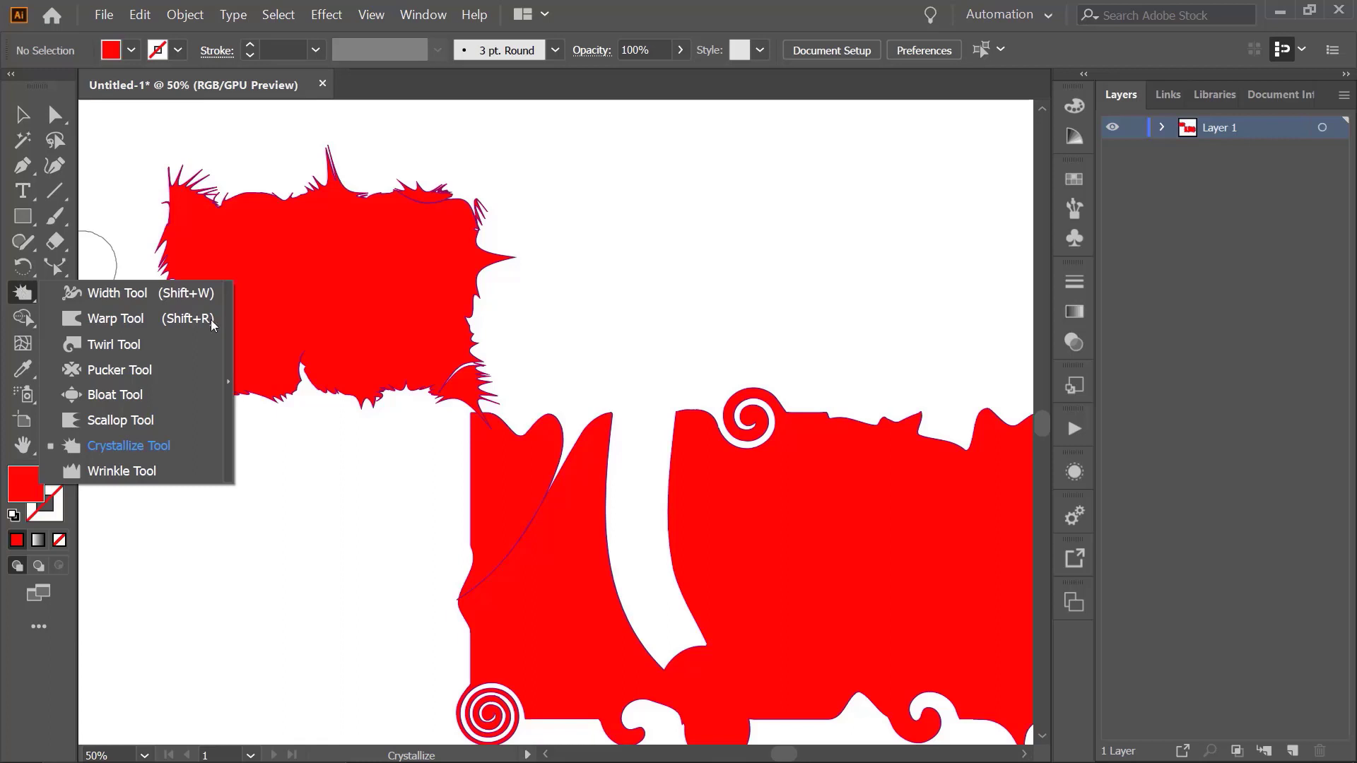
left_click(118, 470)
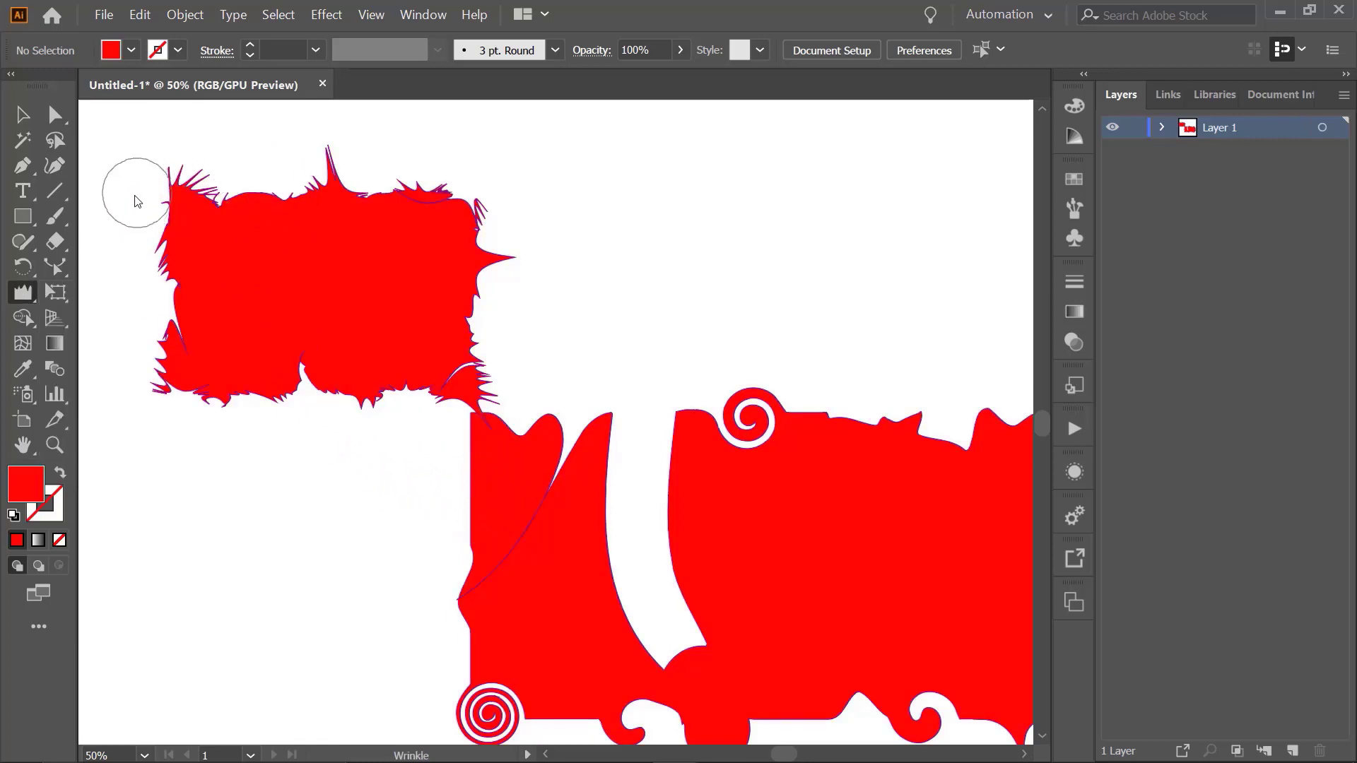
left_click(23, 292)
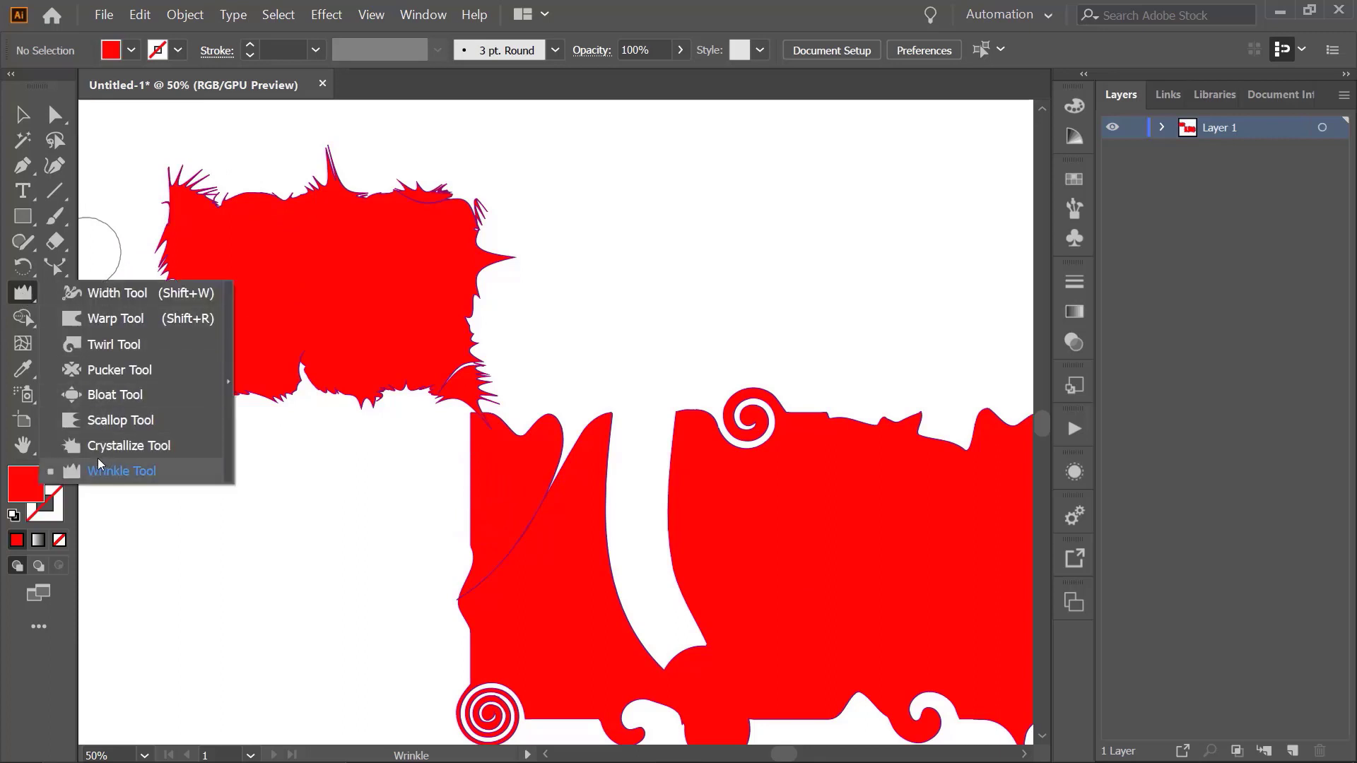
left_click(359, 255)
left_click(20, 295)
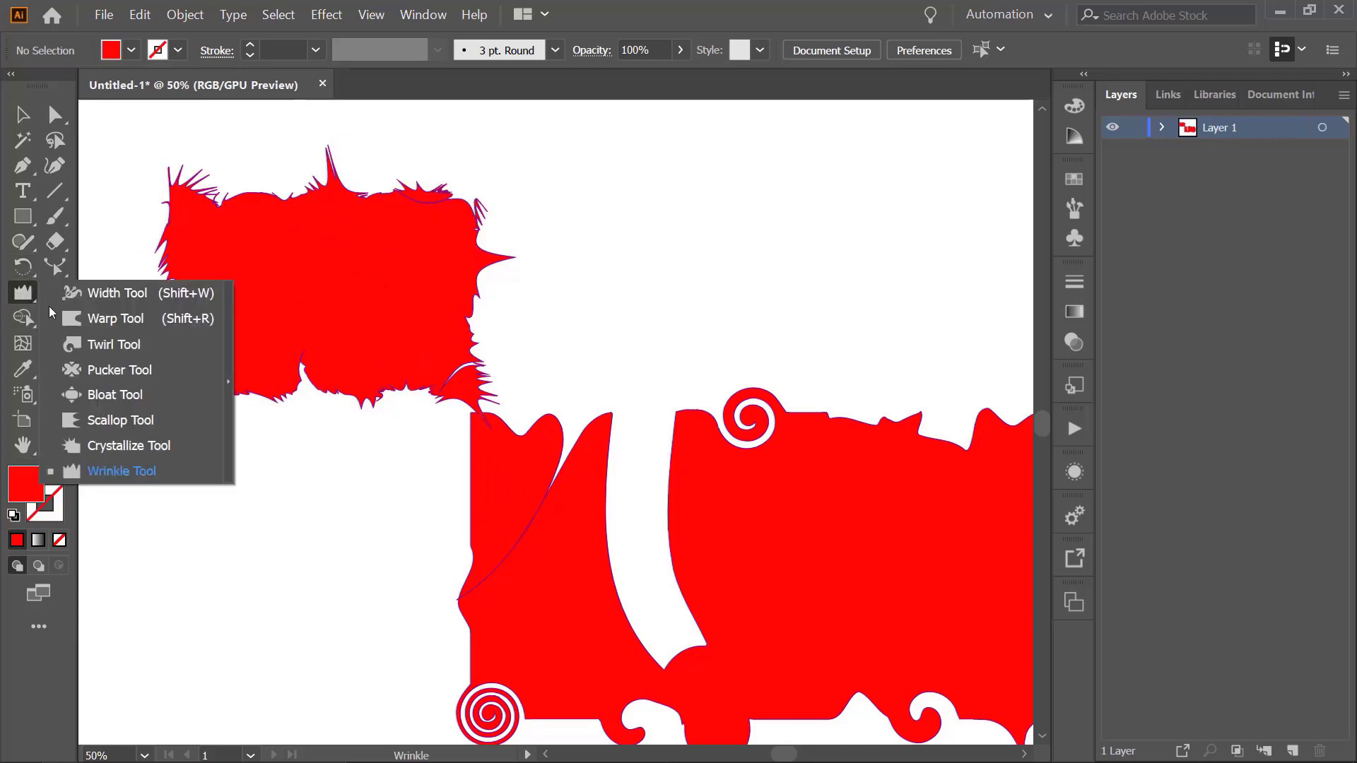
left_click(106, 468)
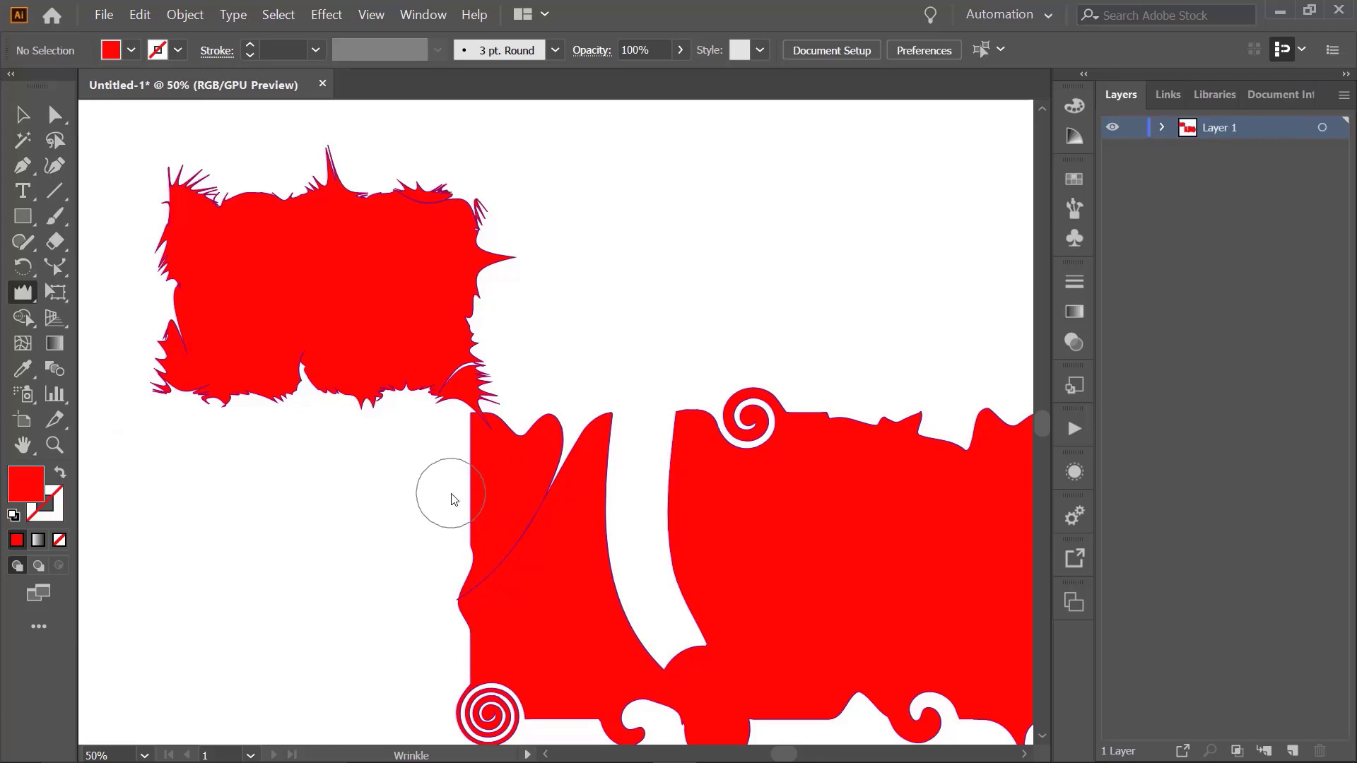
left_click(22, 292)
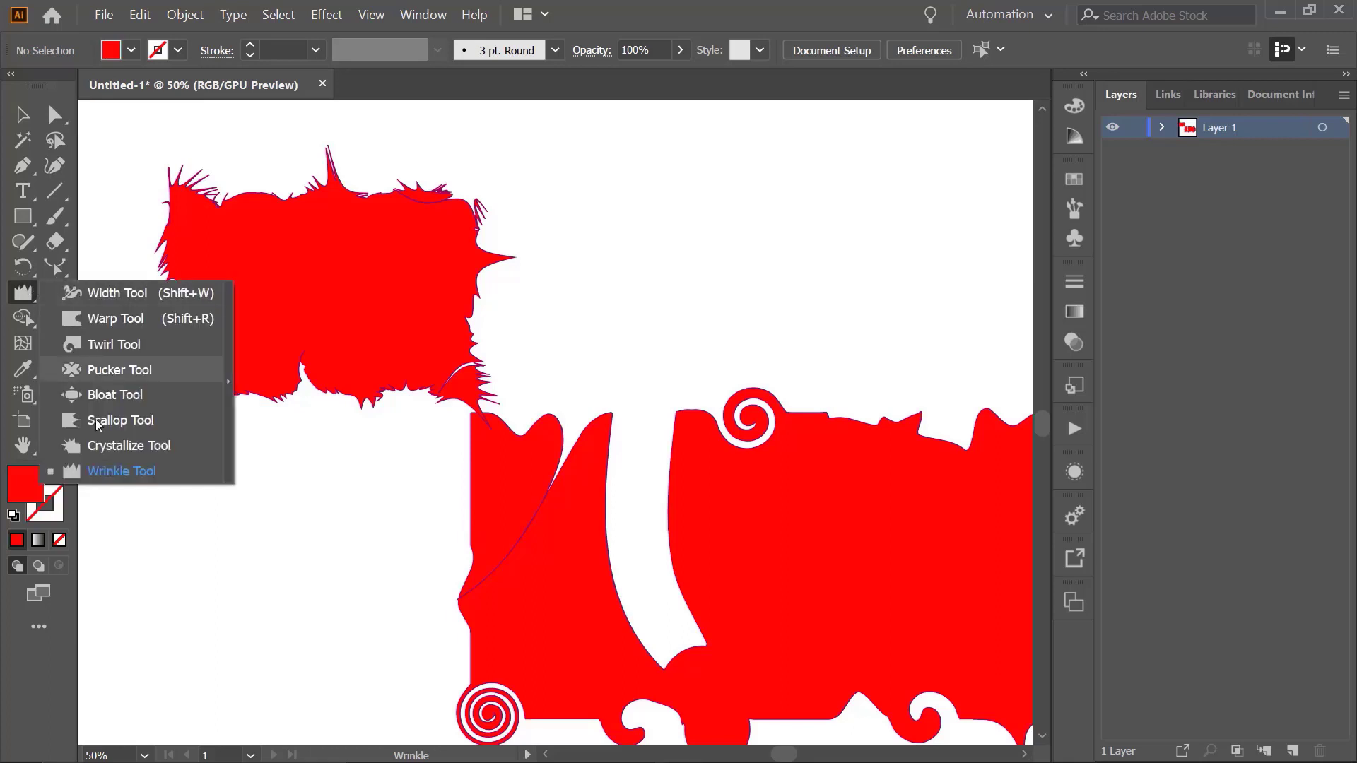
left_click(146, 461)
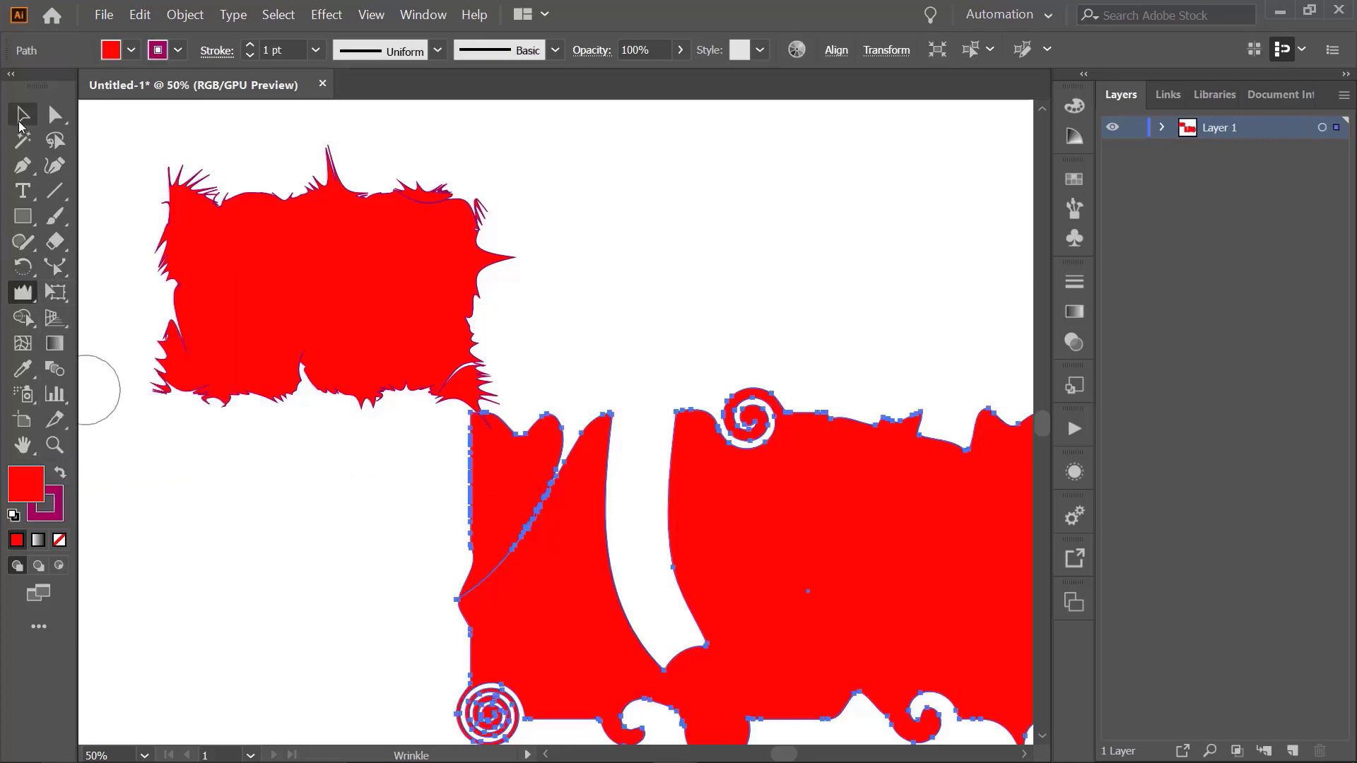
Draw another red rectangle beside the crystallized shape and roughen its top edge with several Wrinkle tool strokes.
left_click(23, 216)
left_click_drag(619, 153, 916, 309)
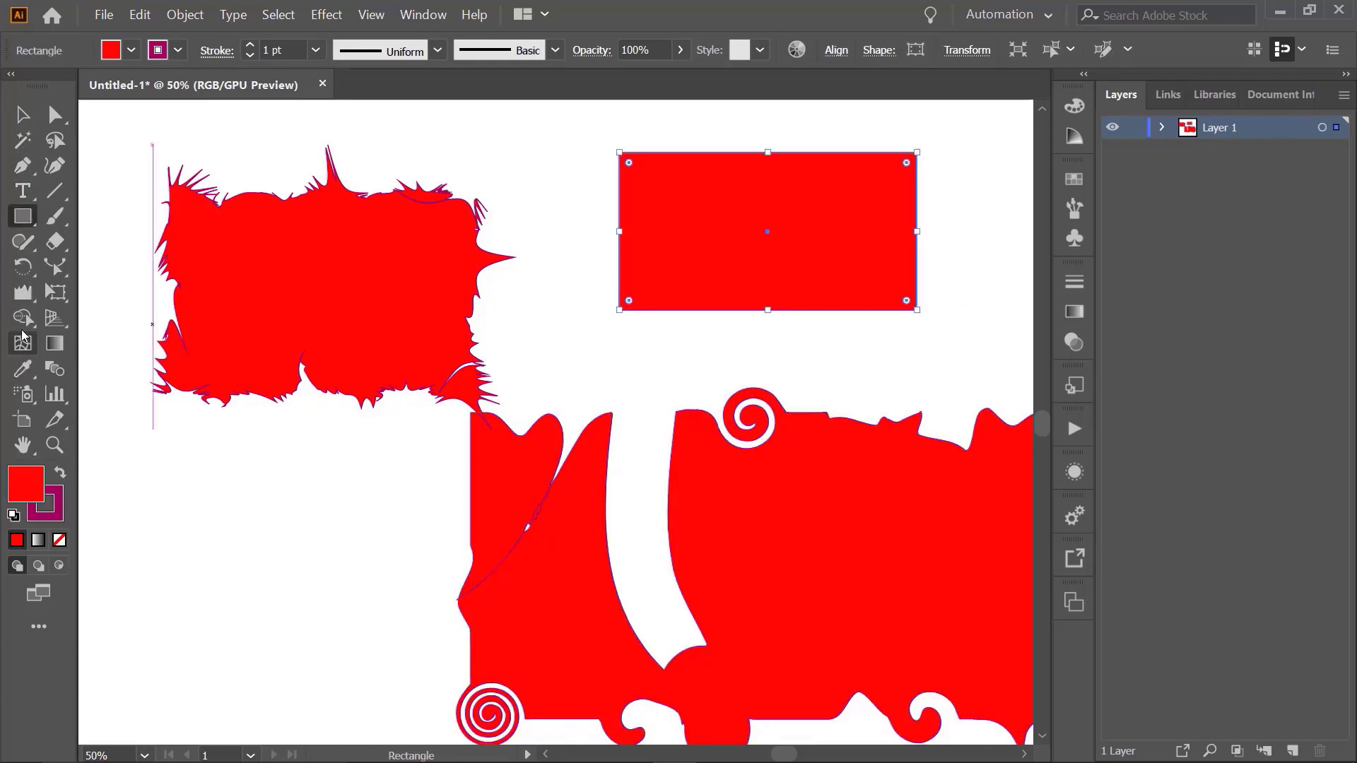
left_click(23, 294)
left_click(23, 301)
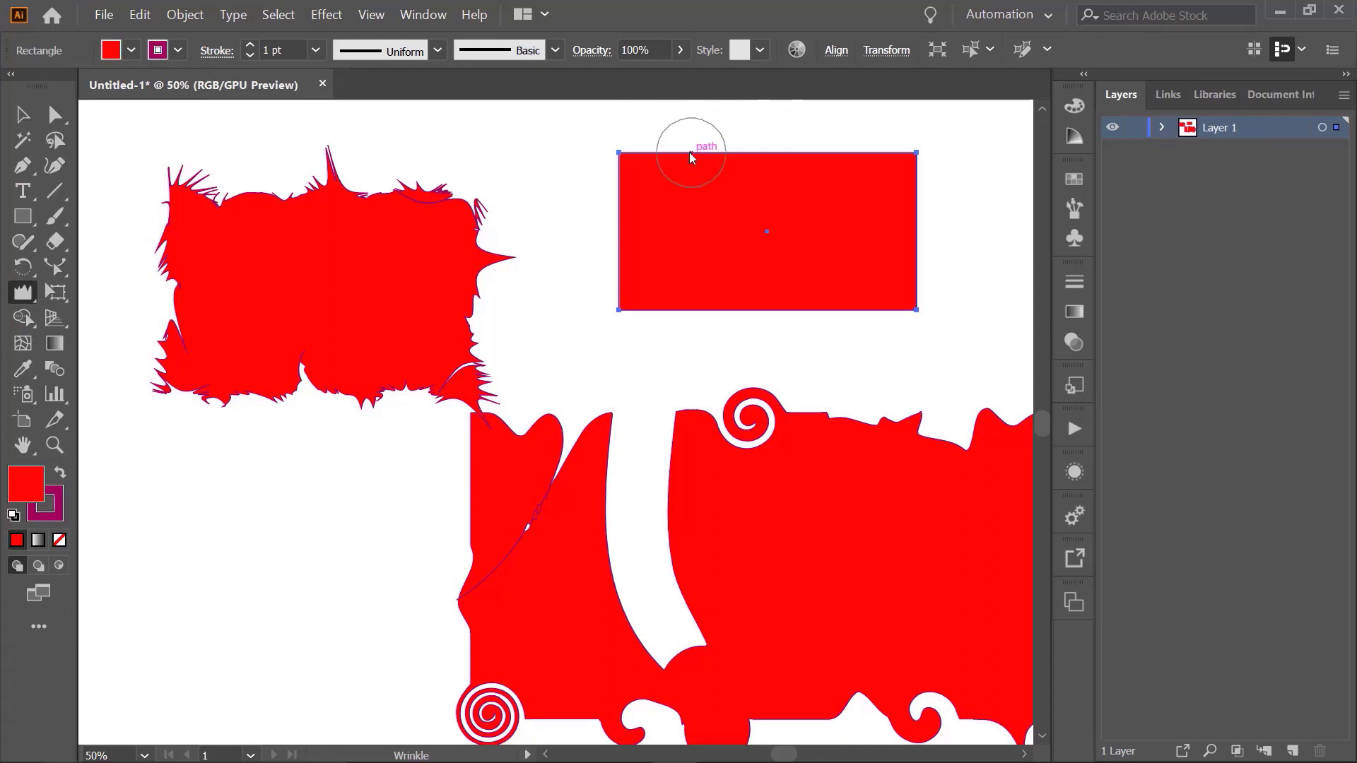
left_click_drag(684, 143, 685, 204)
left_click_drag(764, 146, 771, 123)
mouse_move(807, 143)
left_mouse_down()
mouse_move(812, 153)
mouse_move(833, 132)
left_mouse_up()
mouse_move(868, 146)
left_mouse_down()
mouse_move(878, 166)
mouse_move(892, 135)
left_mouse_up()
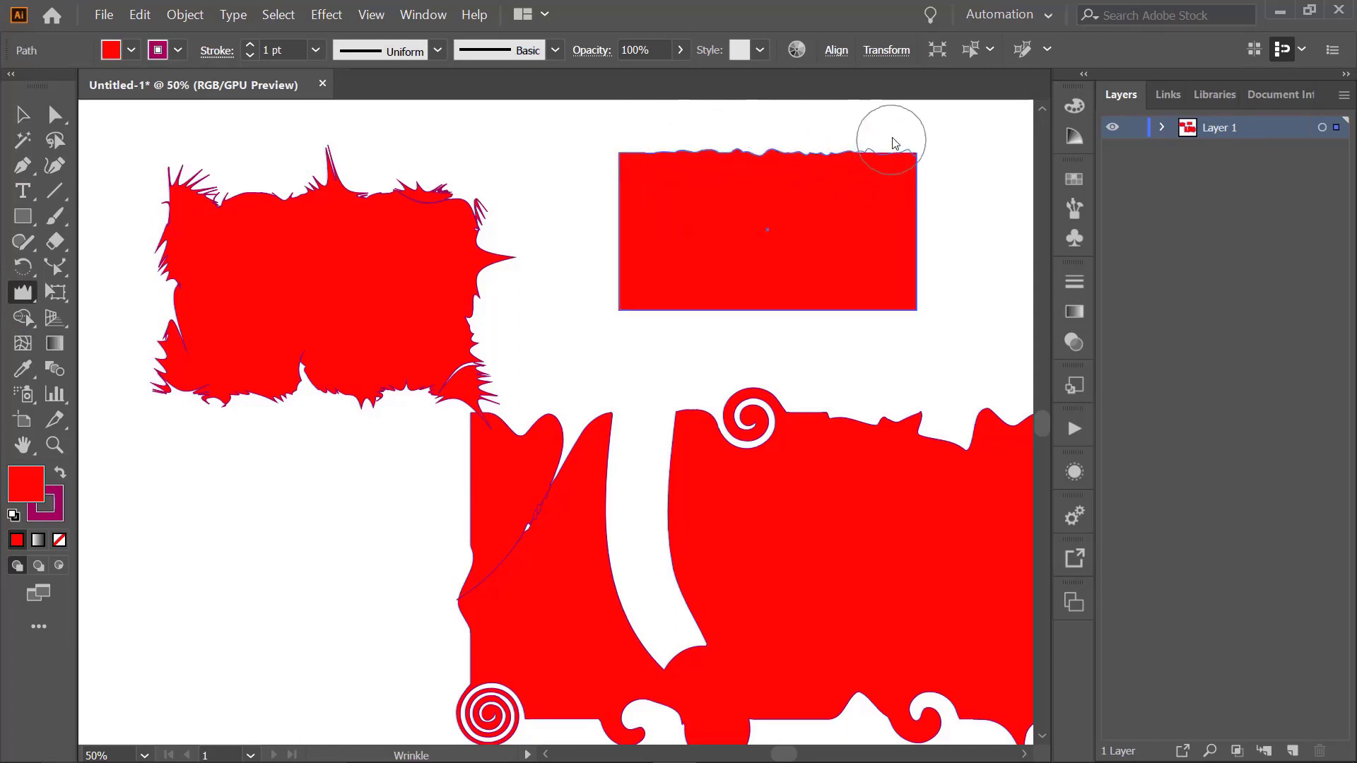
Apply the Wrinkle tool to the newest rectangle's right edge and deselect it.
left_click_drag(928, 226, 932, 243)
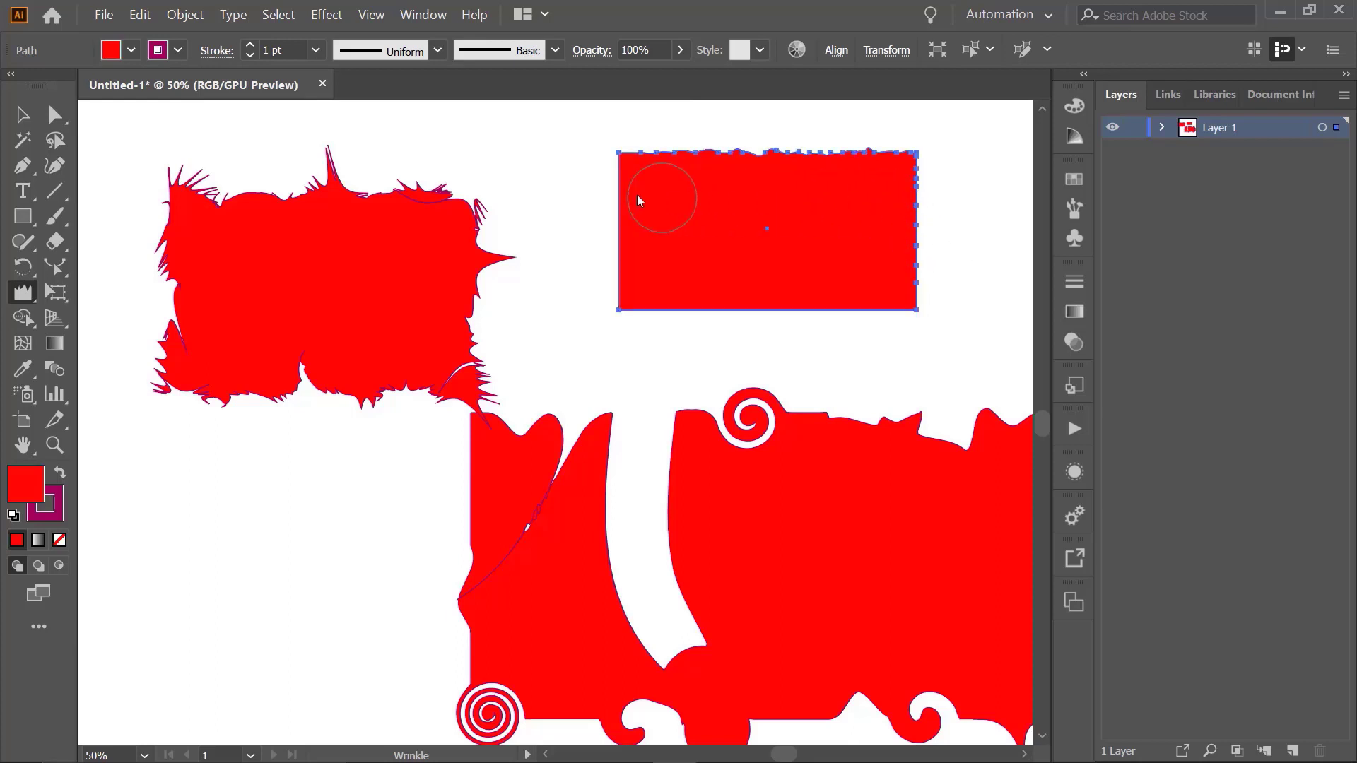
mouse_move(416, 196)
left_mouse_down()
mouse_move(418, 181)
mouse_move(439, 212)
left_mouse_up()
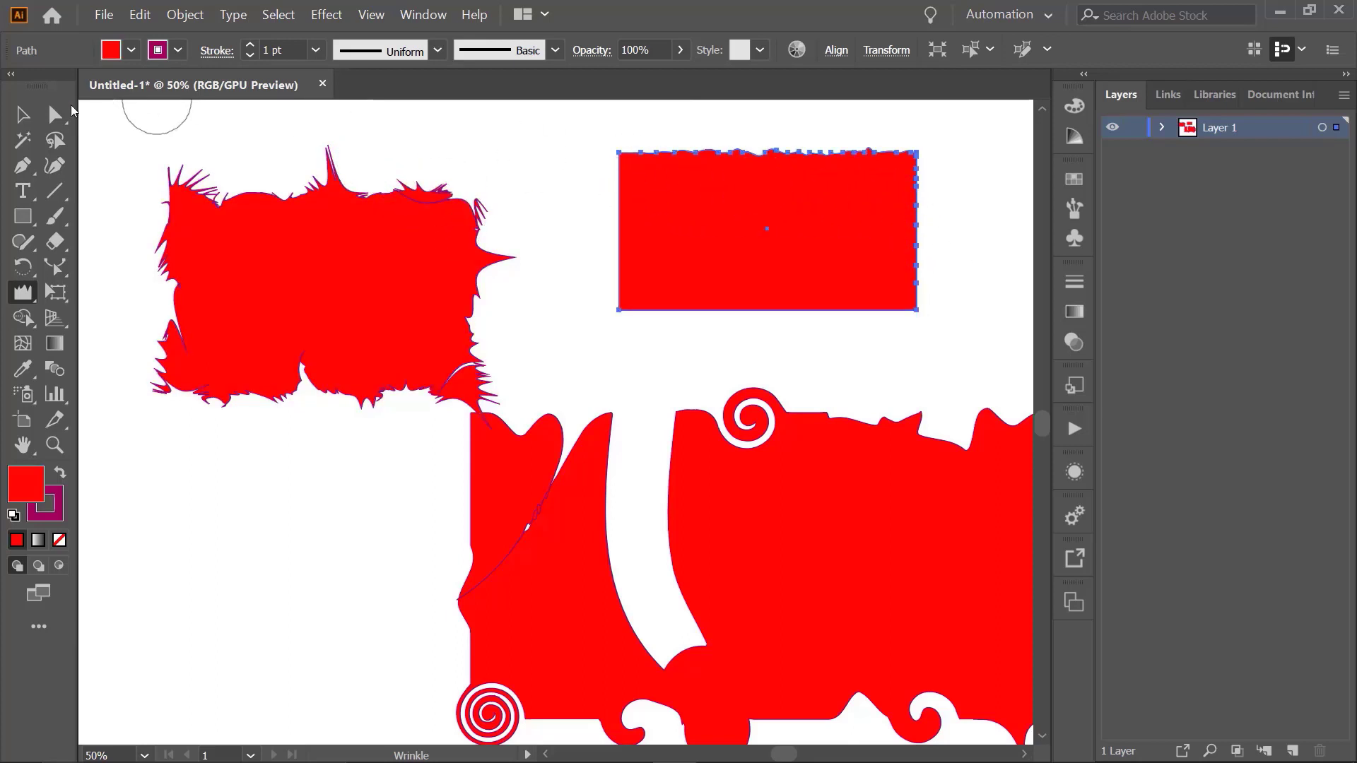
left_click(22, 115)
left_click(591, 141)
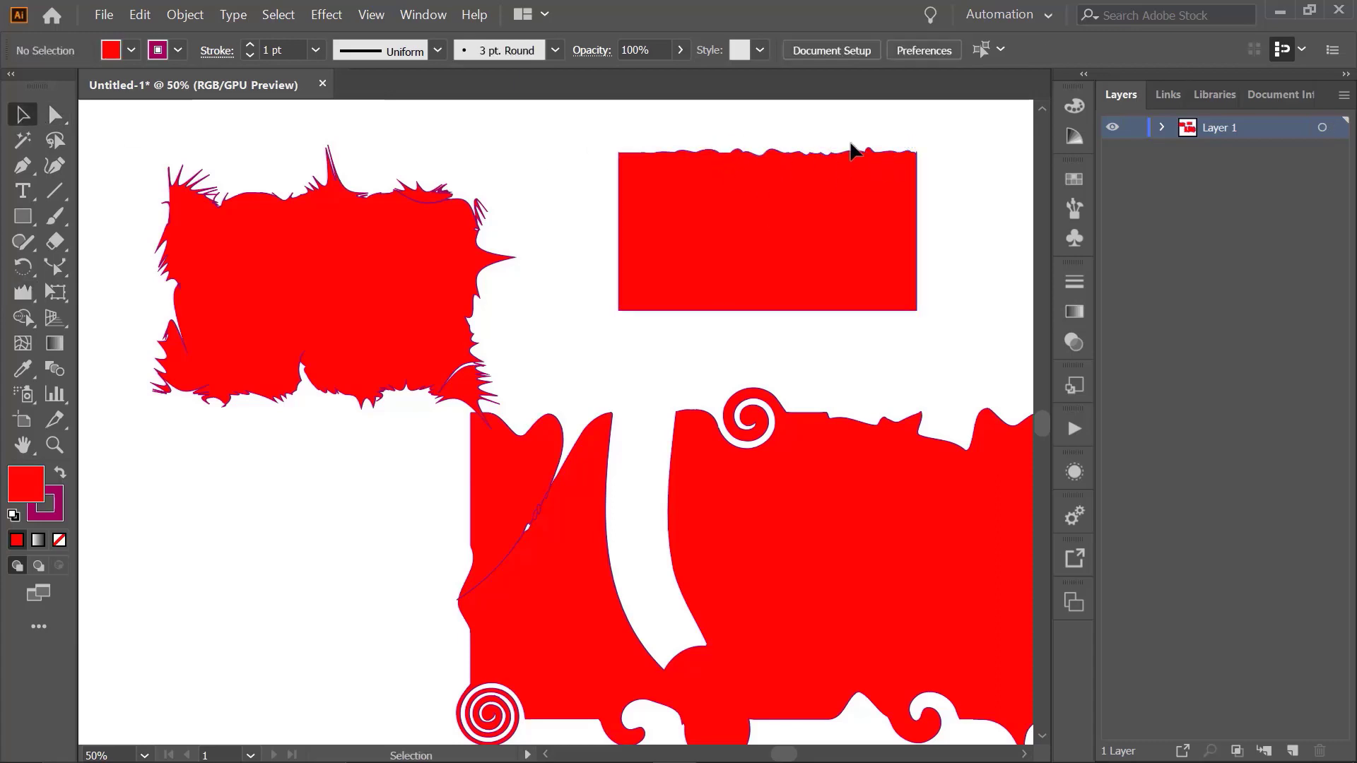
Examine the wrinkled top edge of the newest rectangle at 150% zoom.
key("ctrl+equal")
key("ctrl+equal")
mouse_move(737, 269)
left_mouse_down()
mouse_move(448, 536)
mouse_move(296, 545)
left_mouse_up()
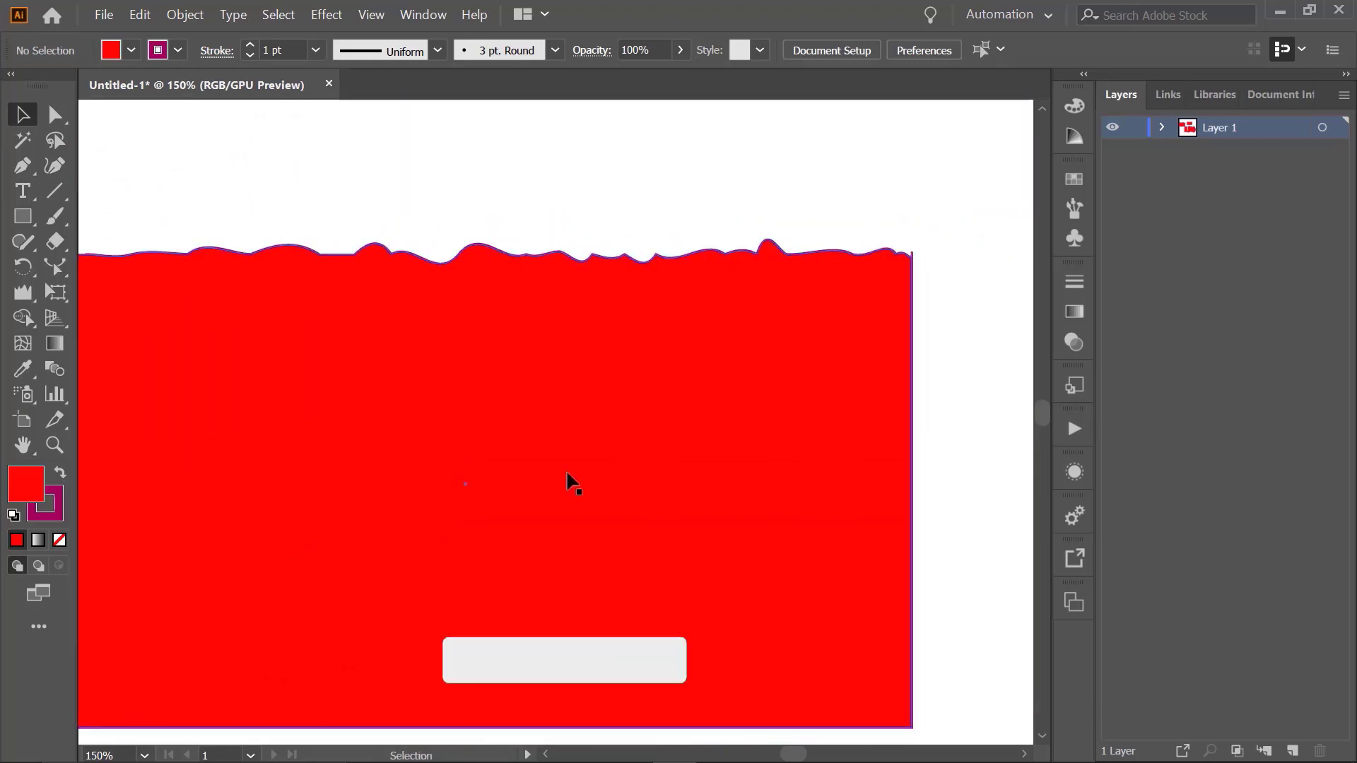
left_click(23, 302)
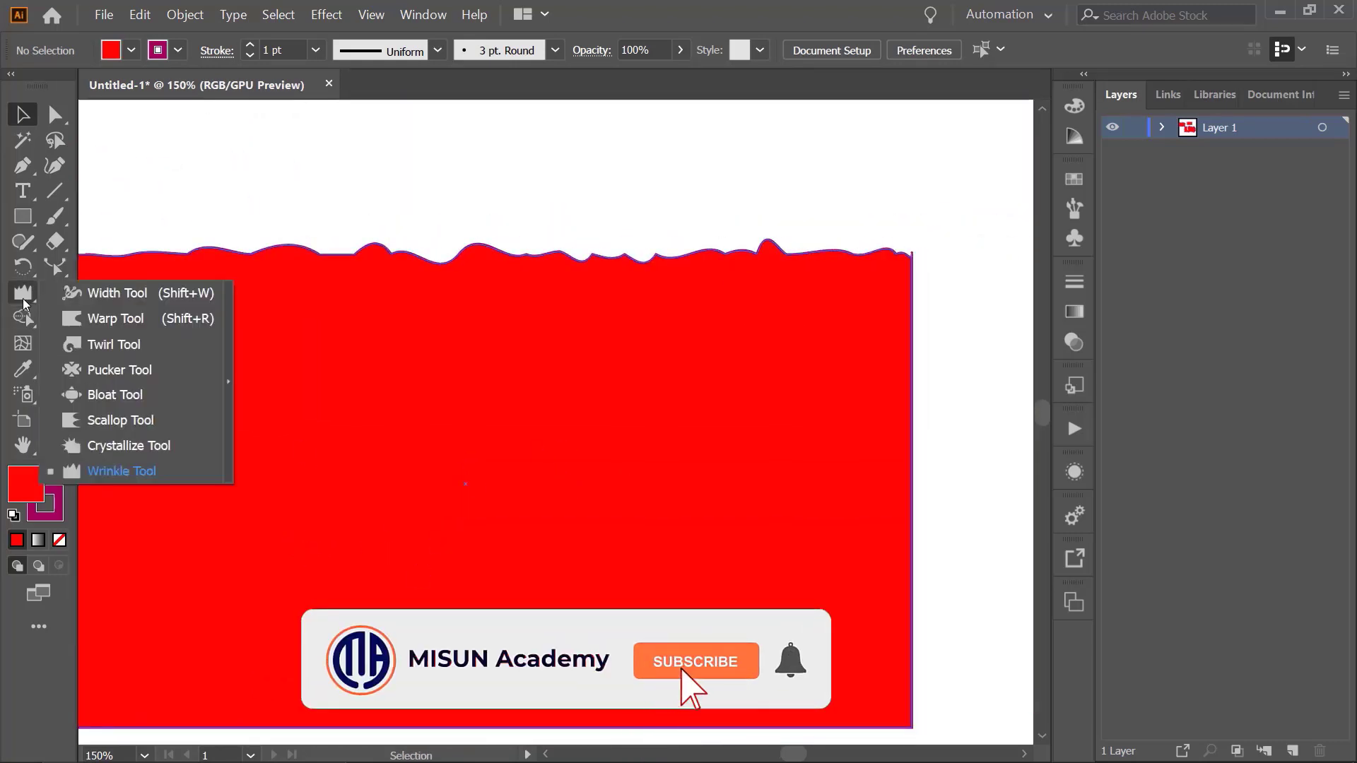